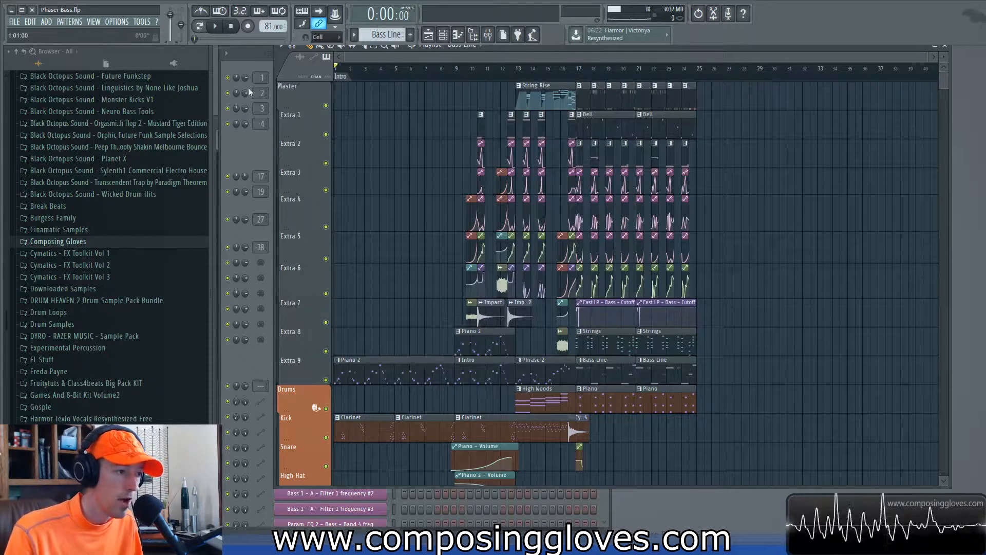
Select the Extra 3 to 5 automation clips, then the two Bass Line clips on Extra 9, while reviewing the arrangement.
mouse_move(538, 47)
left_mouse_down()
mouse_move(551, 42)
mouse_move(531, 48)
left_mouse_up()
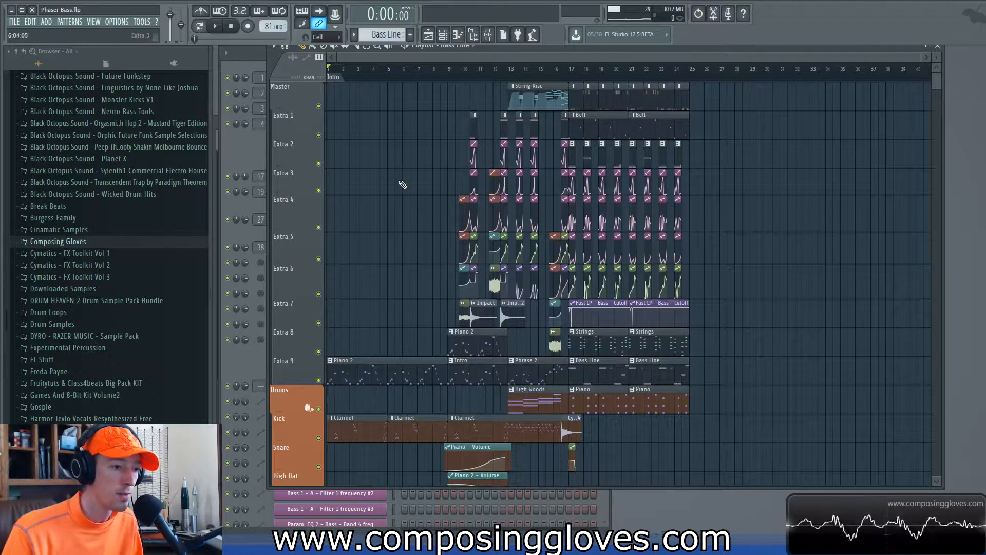
left_click_drag(414, 172, 810, 262)
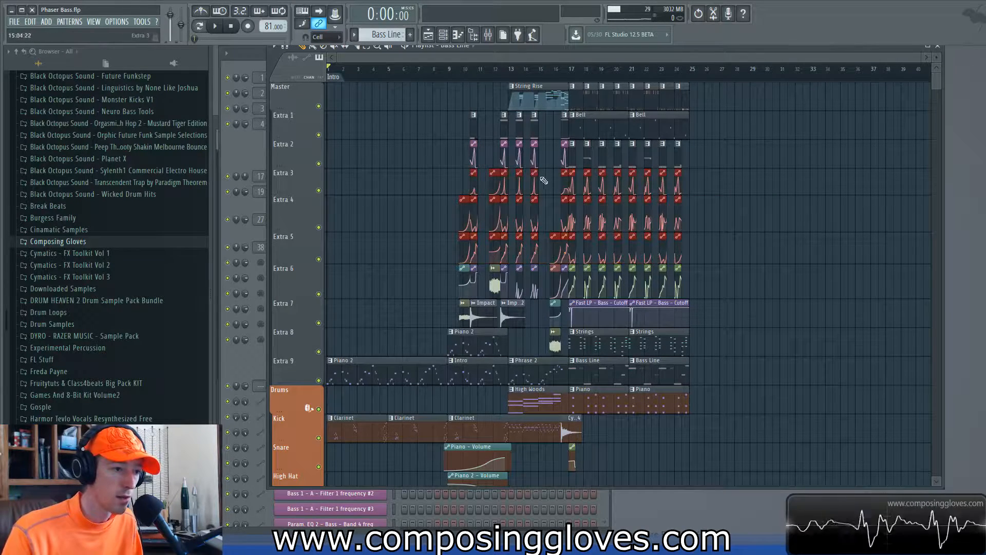
left_click(598, 355)
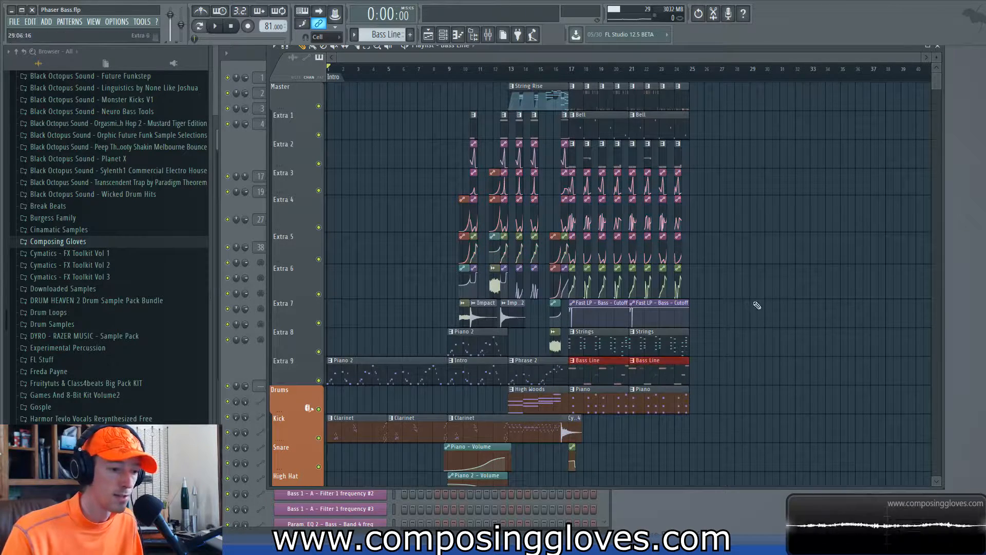
scroll(397, 227, "up", 2, "ctrl")
scroll(403, 226, "down", 2, "ctrl")
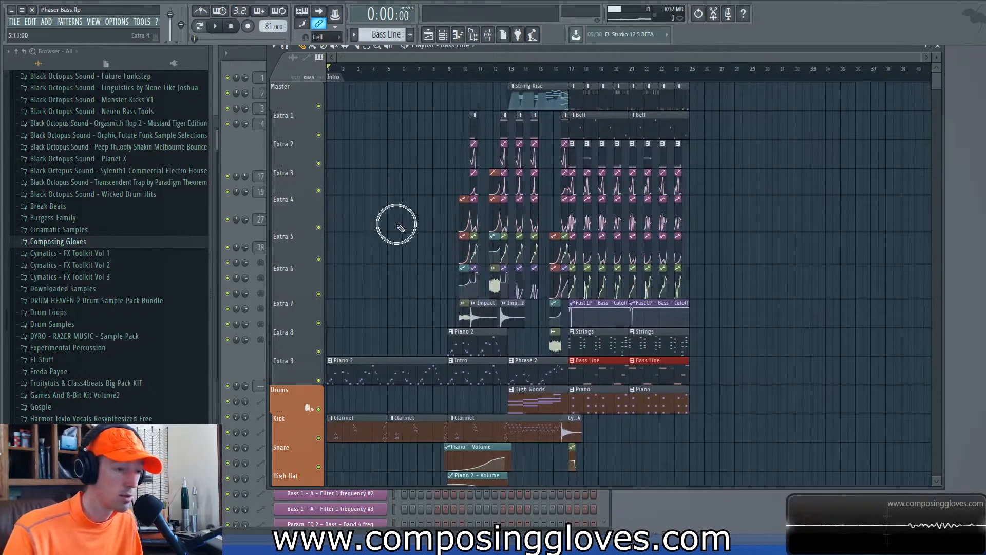
scroll(404, 226, "down", 1)
scroll(406, 226, "up", 1)
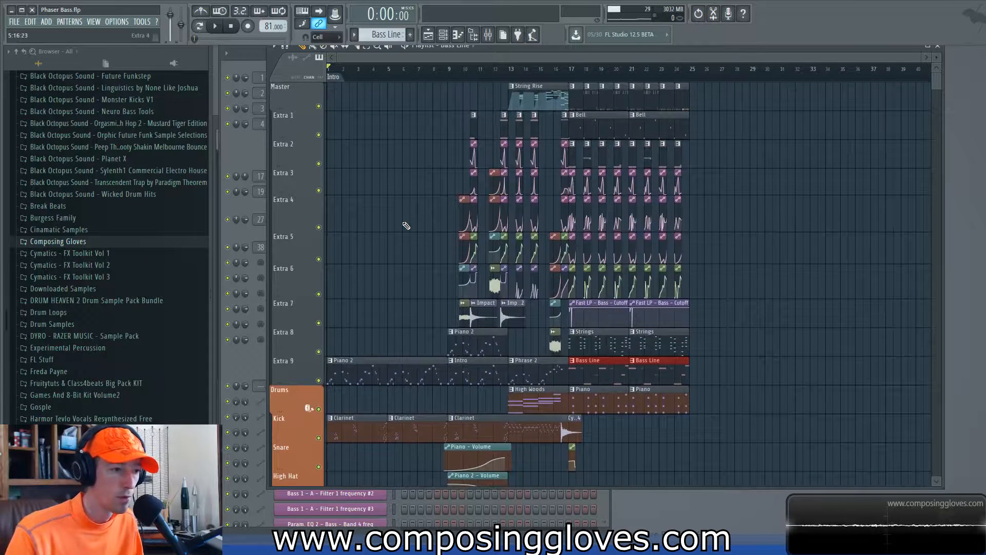
Play the arrangement from the start while viewing Kontakt's multi rack, then pause playback.
key("space")
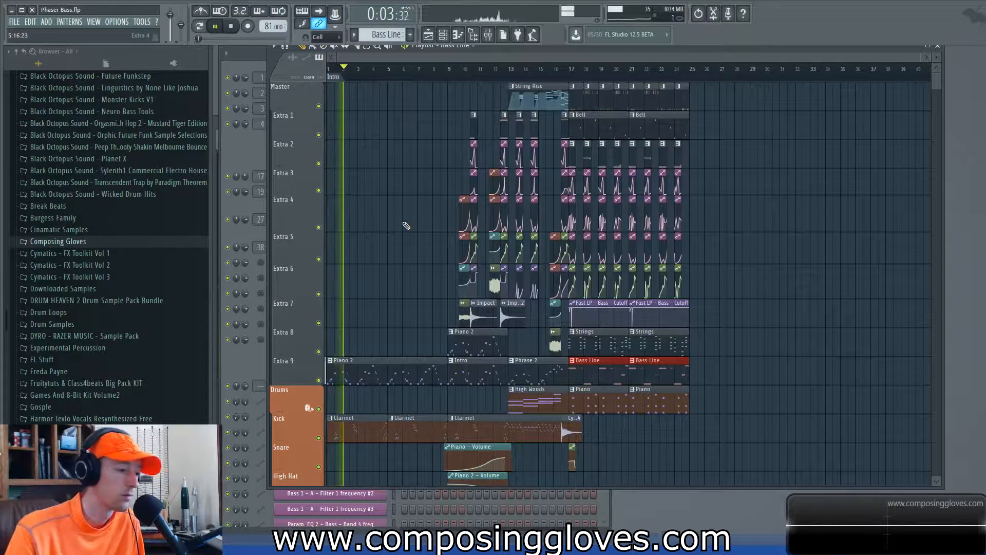
left_click(257, 153)
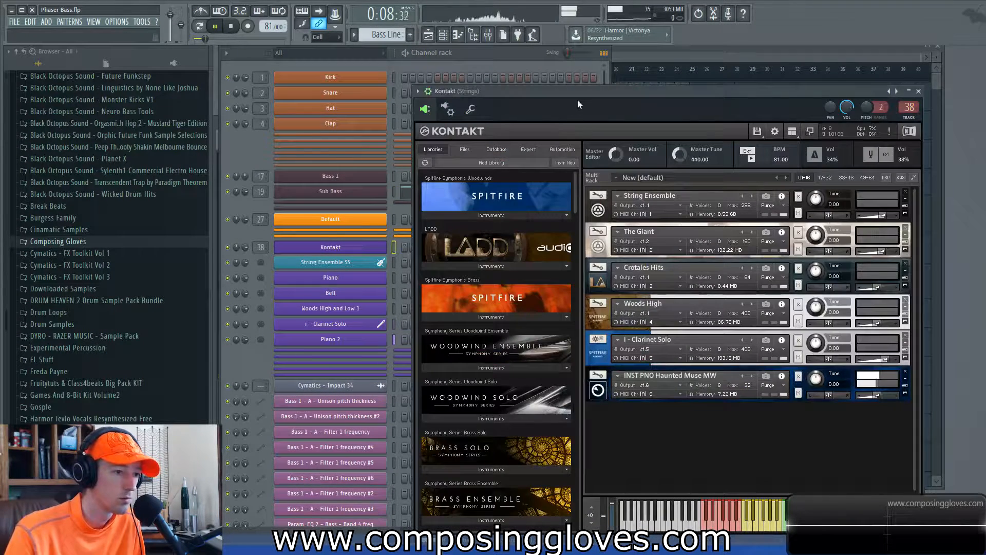
left_click_drag(577, 99, 354, 53)
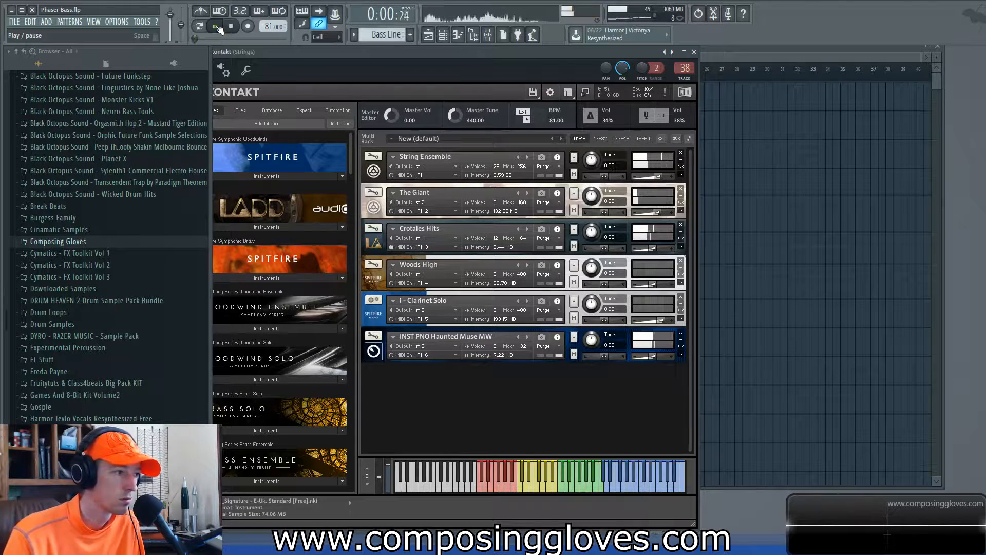
left_click(215, 27)
left_click_drag(416, 56, 436, 55)
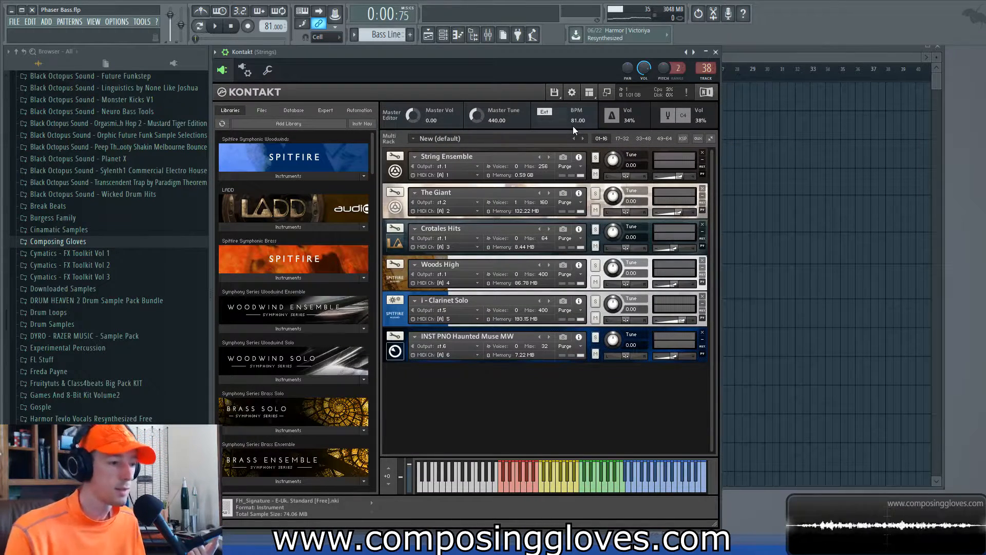
Expand the String Ensemble instrument in Kontakt's multi rack to view its Dynamics and articulation controls.
left_click_drag(630, 56, 566, 53)
left_click(700, 54)
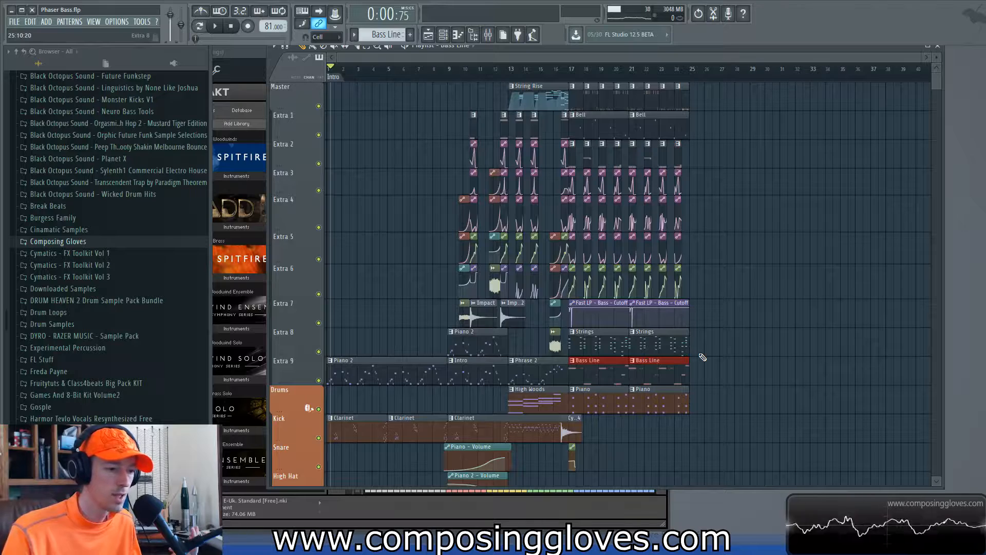
left_click(255, 57)
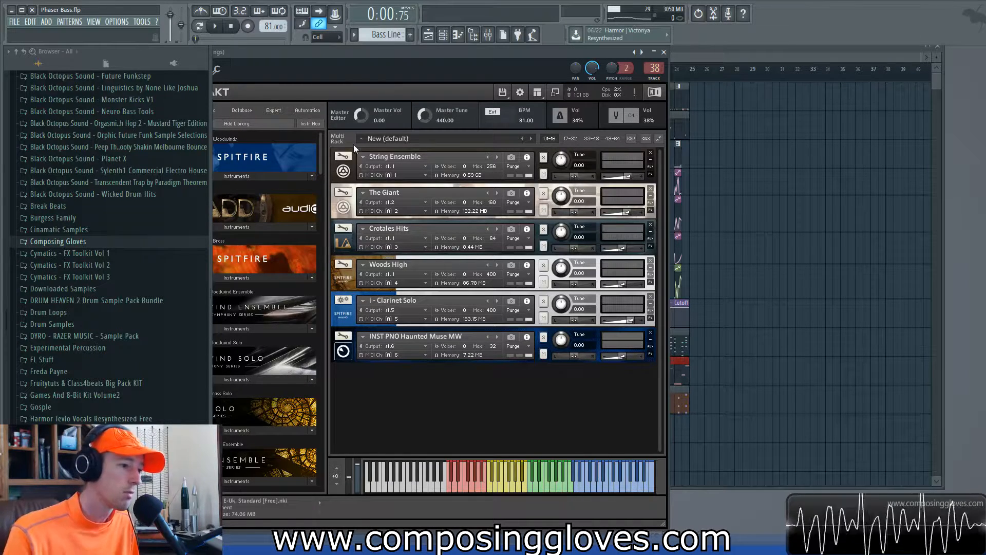
left_click(343, 171)
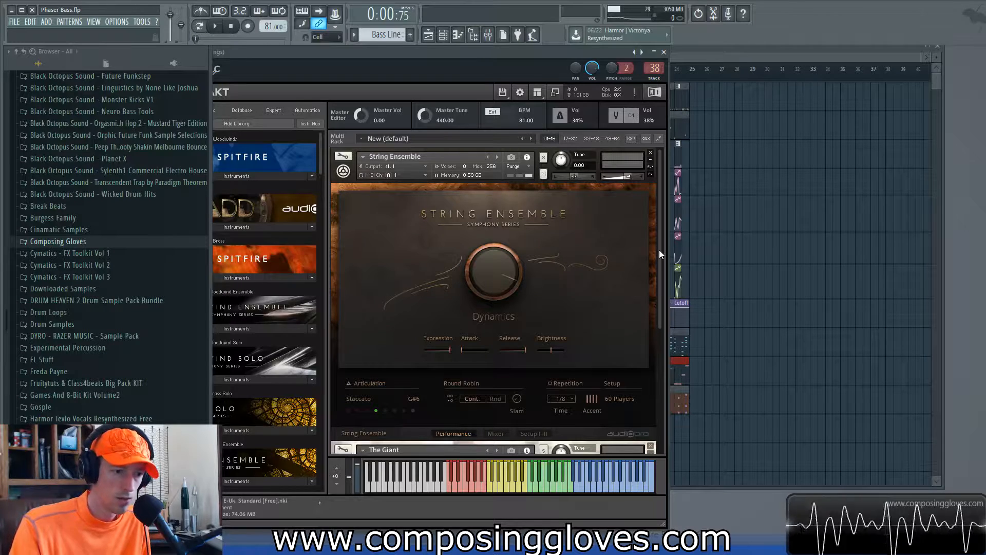
scroll(663, 302, "down", 2)
scroll(662, 303, "up", 2)
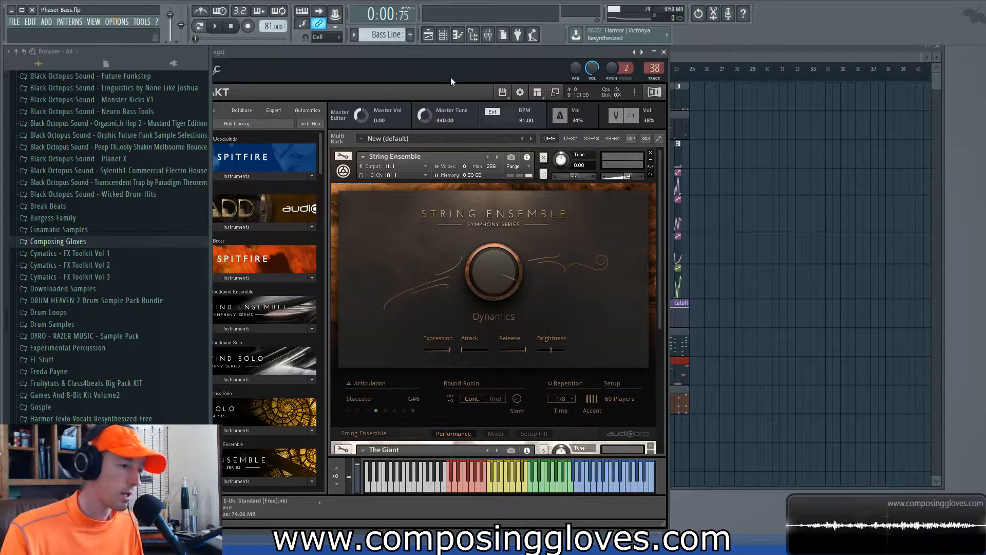
Open the String Rise clip from the Master track in the piano roll.
left_click_drag(427, 54, 637, 53)
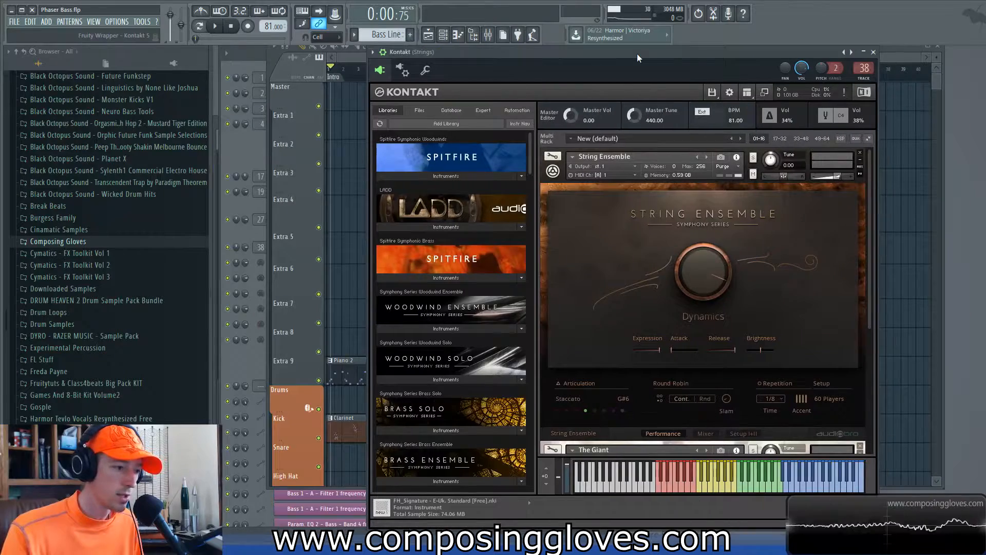
left_click(251, 142)
left_click_drag(748, 52, 747, 90)
left_click(751, 60)
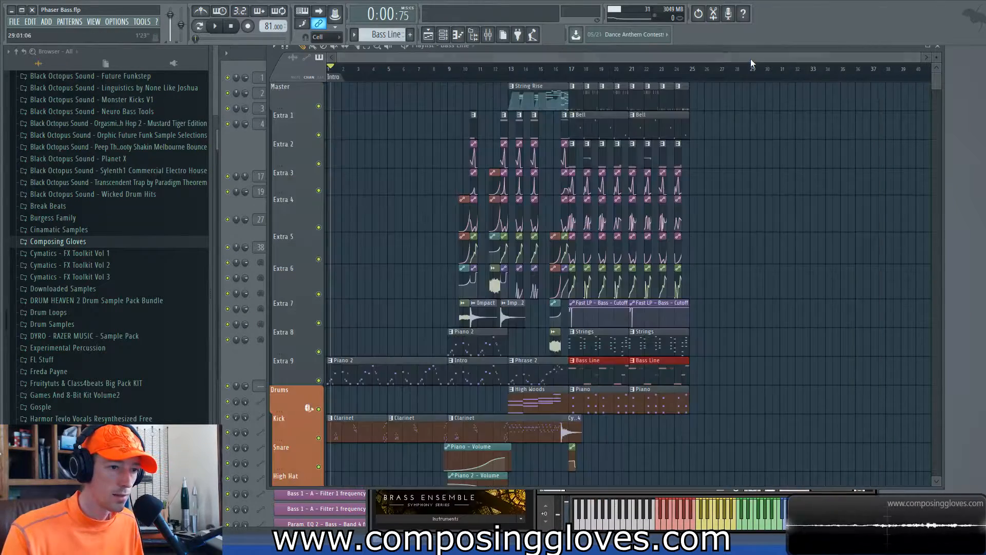
double_click(531, 99)
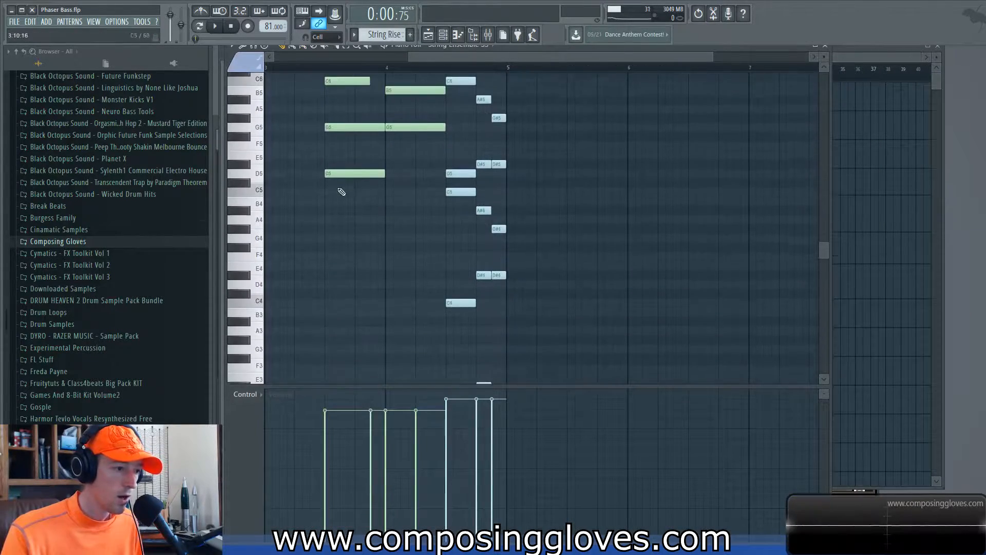
scroll(341, 192, "up", 3)
Select the green chord notes around bar 4 and choose the 5 Spiccato note colour group.
left_click_drag(325, 132, 428, 346)
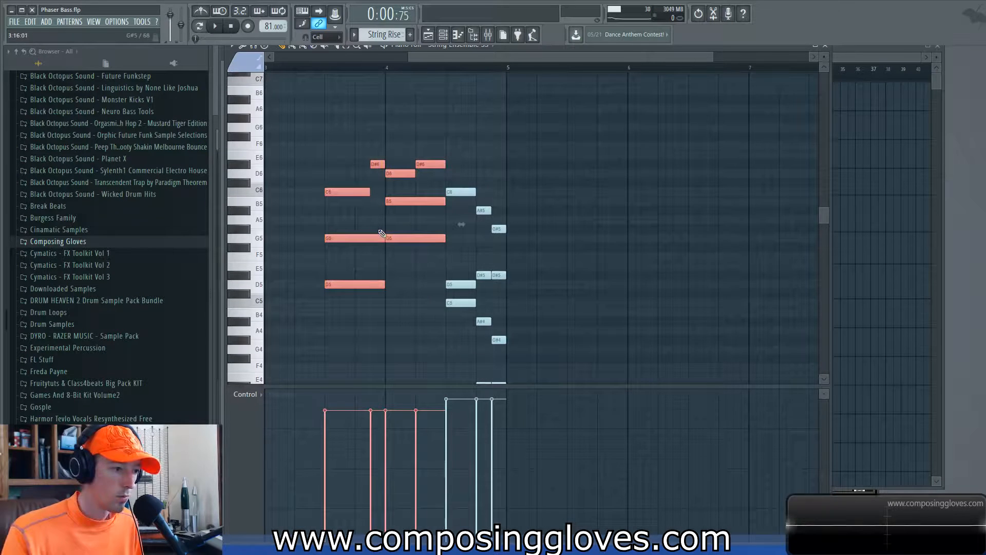
left_click(358, 264)
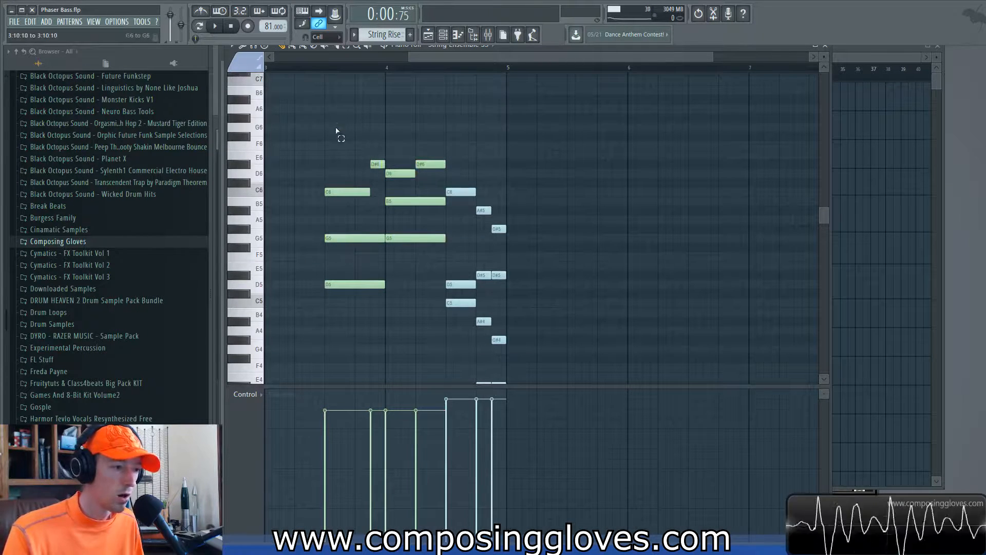
left_click_drag(334, 136, 405, 295)
left_click(261, 70)
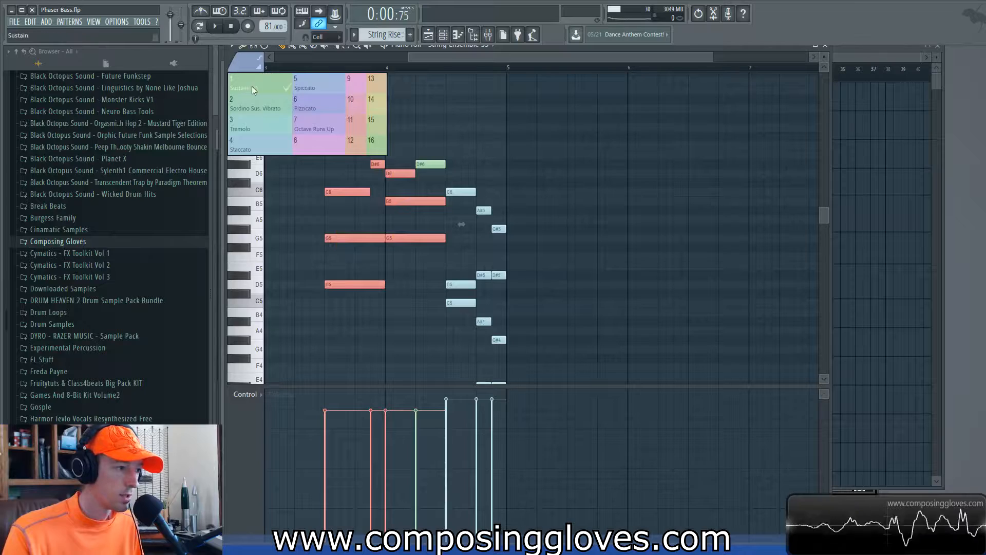
left_click(306, 89)
scroll(373, 223, "down", 4)
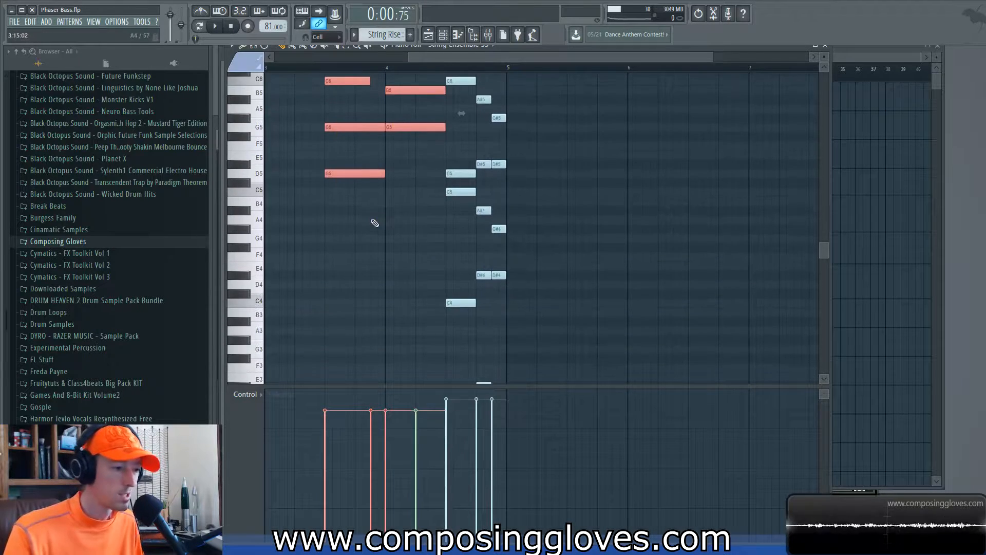
Highlight the blue notes that end the phrase, then the green chord notes, and clear the selection.
scroll(374, 224, "up", 7)
scroll(411, 219, "down", 3)
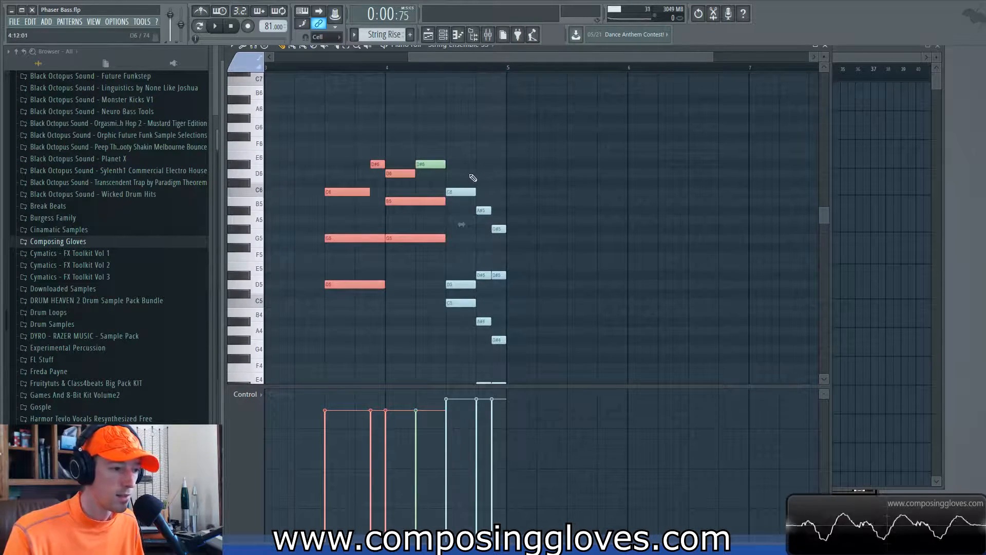
left_click_drag(473, 178, 560, 464)
scroll(522, 291, "up", 3)
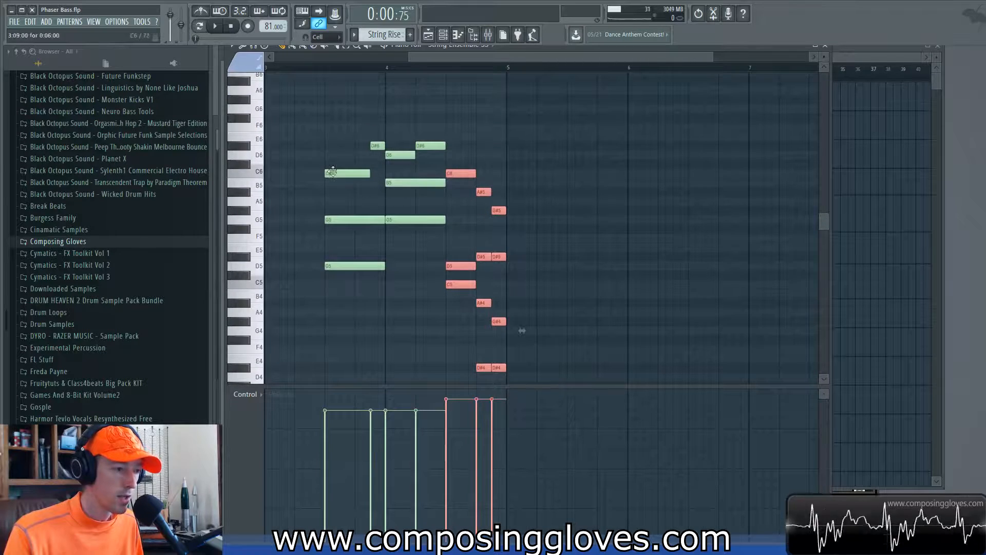
left_click_drag(334, 133, 438, 283)
left_click(385, 240, "ctrl")
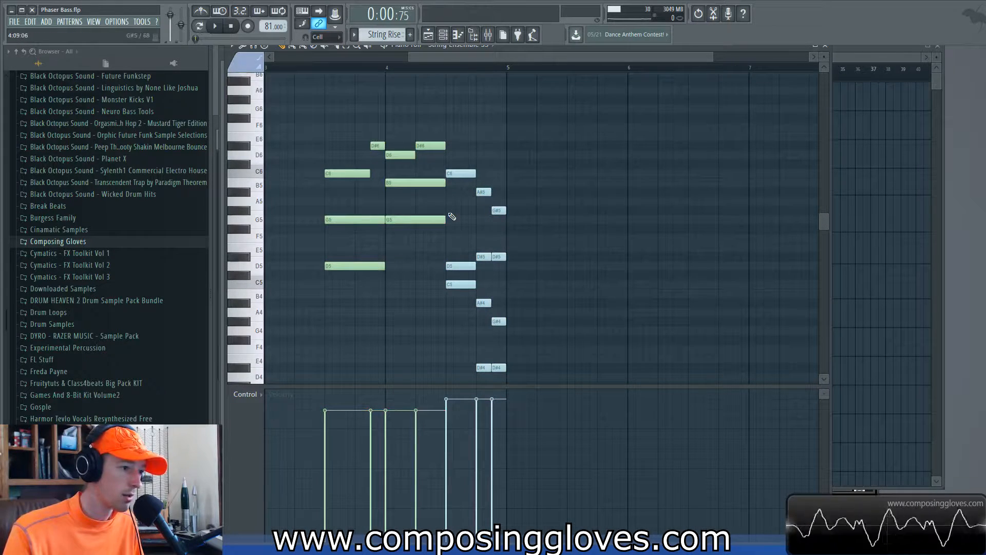
Play the String Rise from the start of the blue notes in bar 4, then stop playback.
left_click(445, 69)
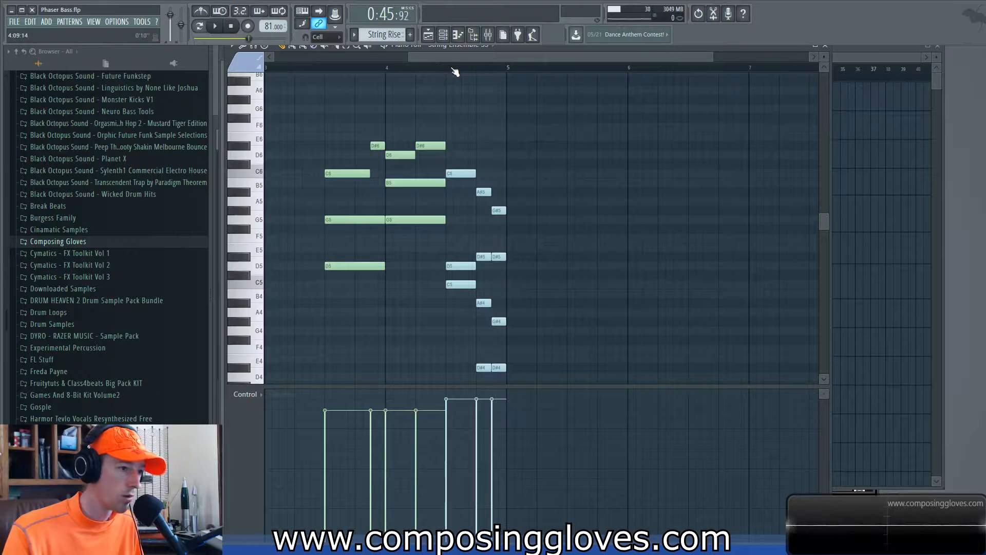
key("space")
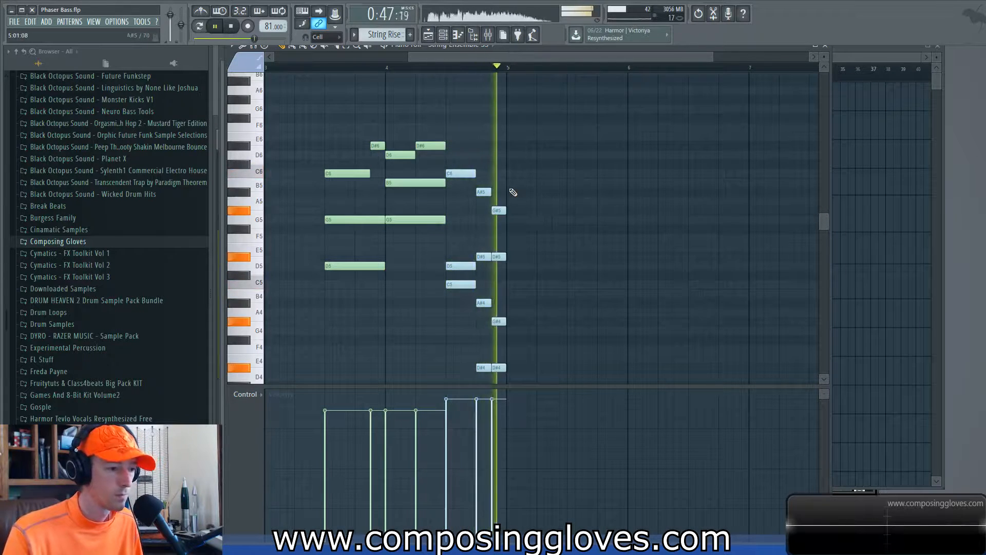
key("space")
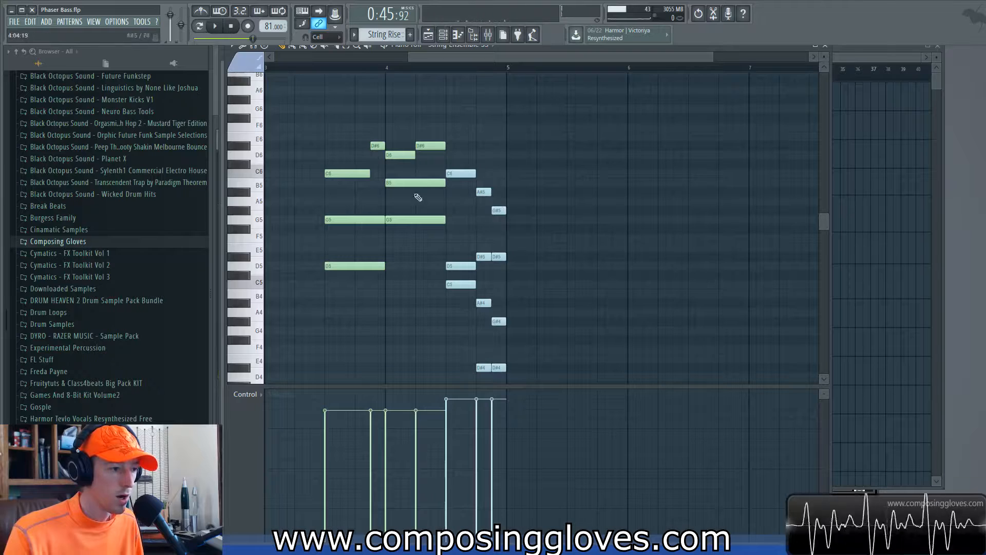
Show the String Ensemble SS - Dynamics parameter in the piano roll's control lane.
left_click(245, 394)
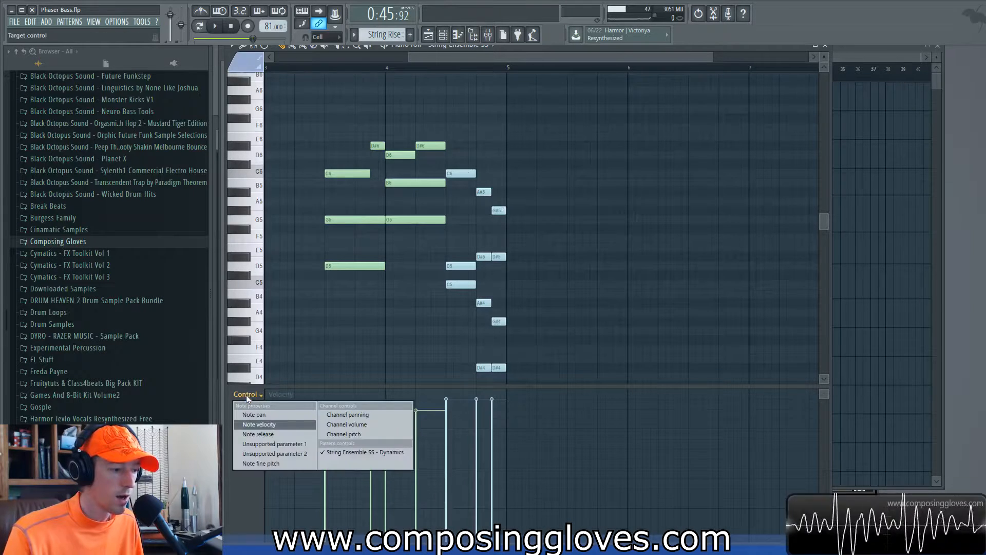
left_click(396, 449)
left_click_drag(376, 290, 476, 230)
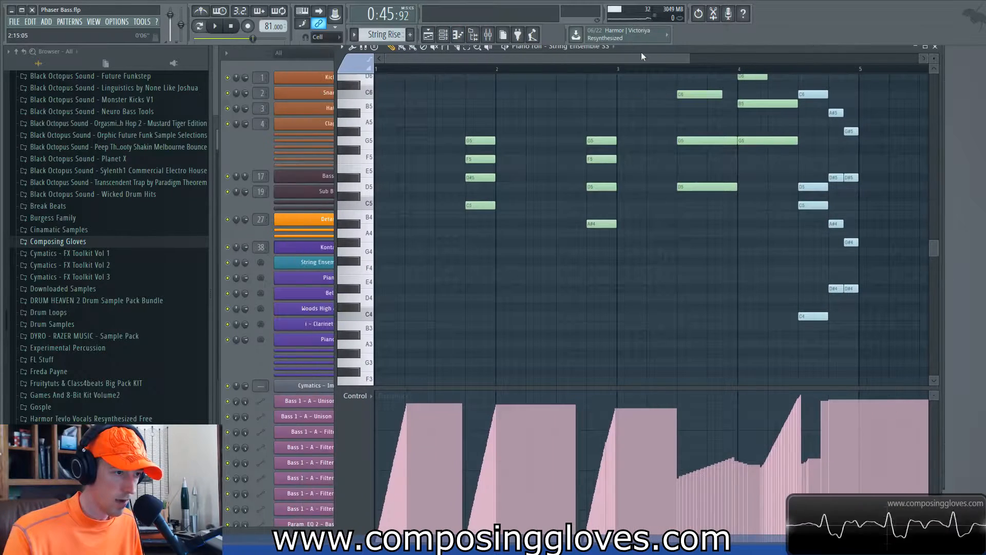
Cycle through the open windows to bring the Kontakt String Ensemble interface to the front and examine its Dynamics knob.
left_click(245, 149)
key("Tab")
key("Tab")
key("Tab")
key("Tab")
key("Tab")
key("Tab")
key("Tab")
key("Tab")
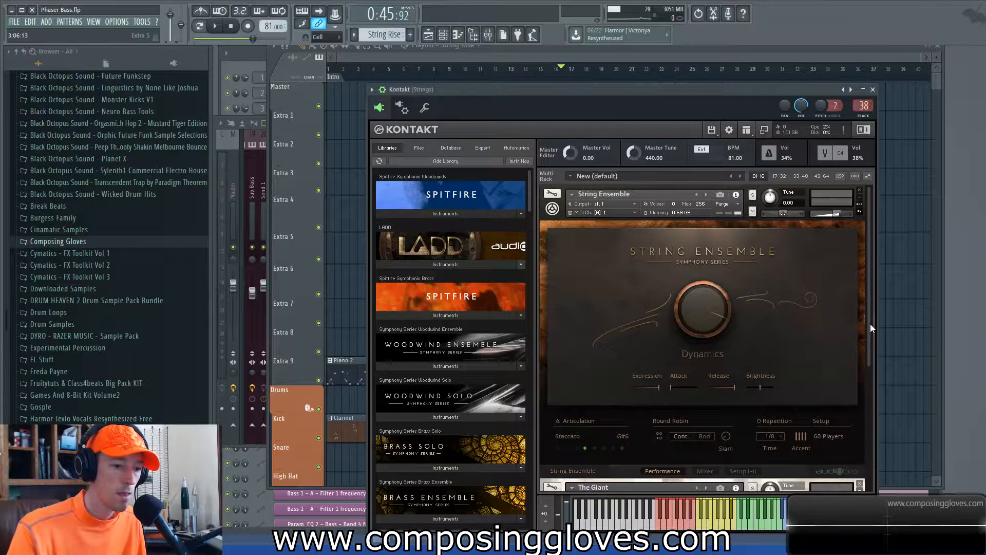
mouse_move(697, 308)
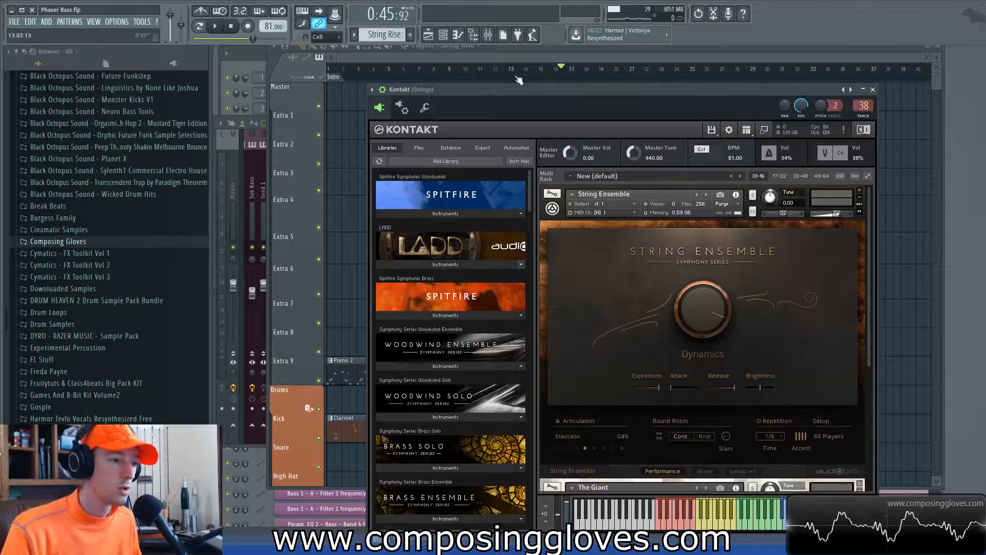
Reopen the String Rise pattern in the piano roll and examine its notes and Dynamics curve through bar 4.
left_click(515, 52)
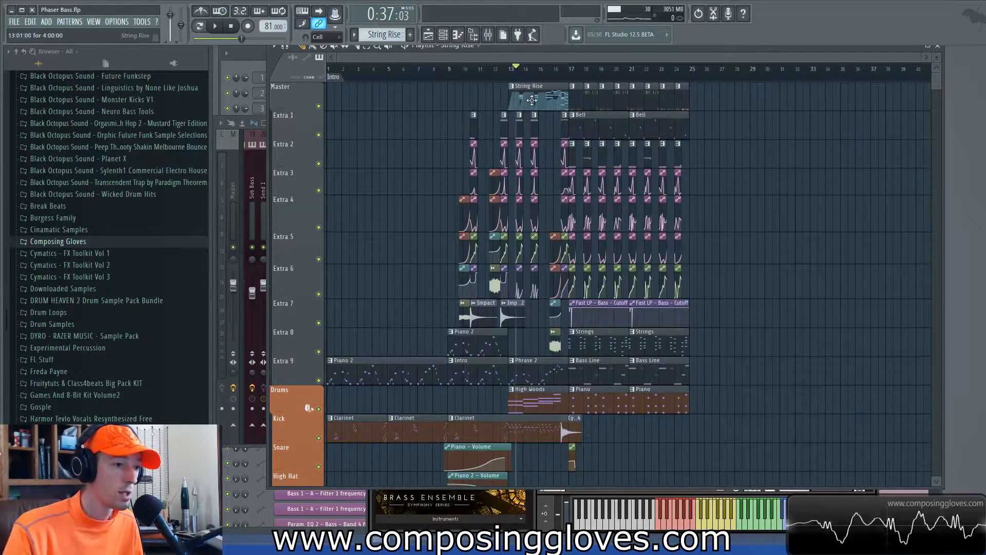
double_click(529, 85)
left_click_drag(522, 270, 643, 254)
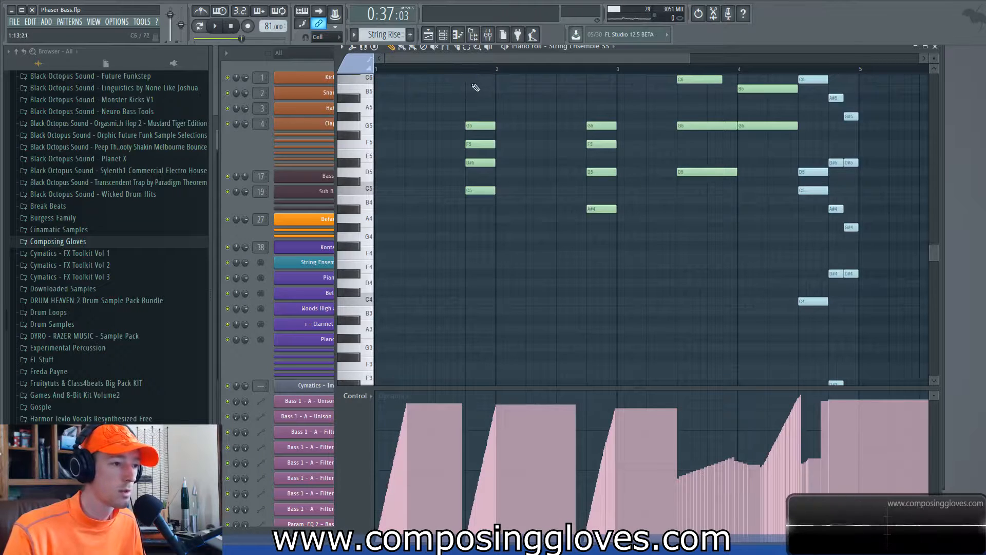
scroll(558, 197, "up", 3)
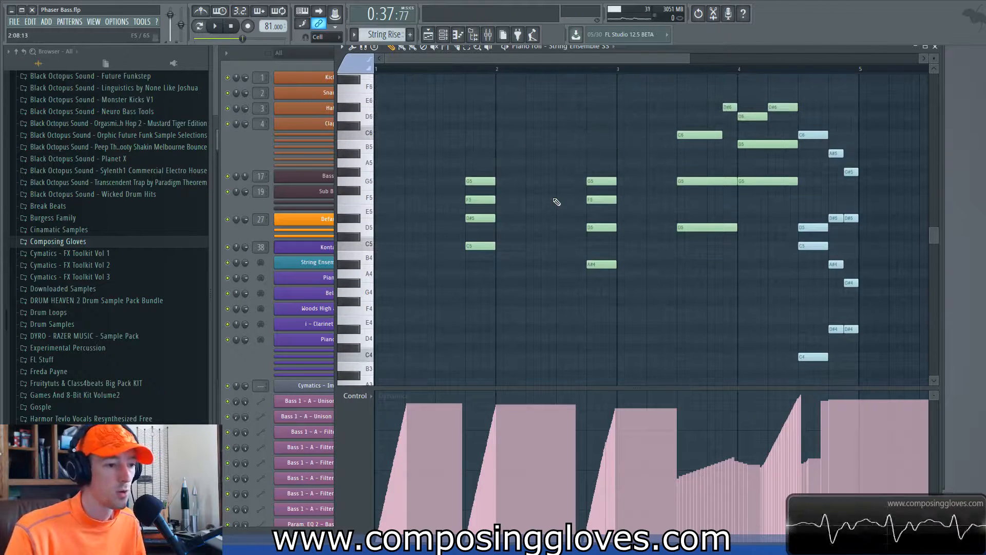
left_click(255, 153)
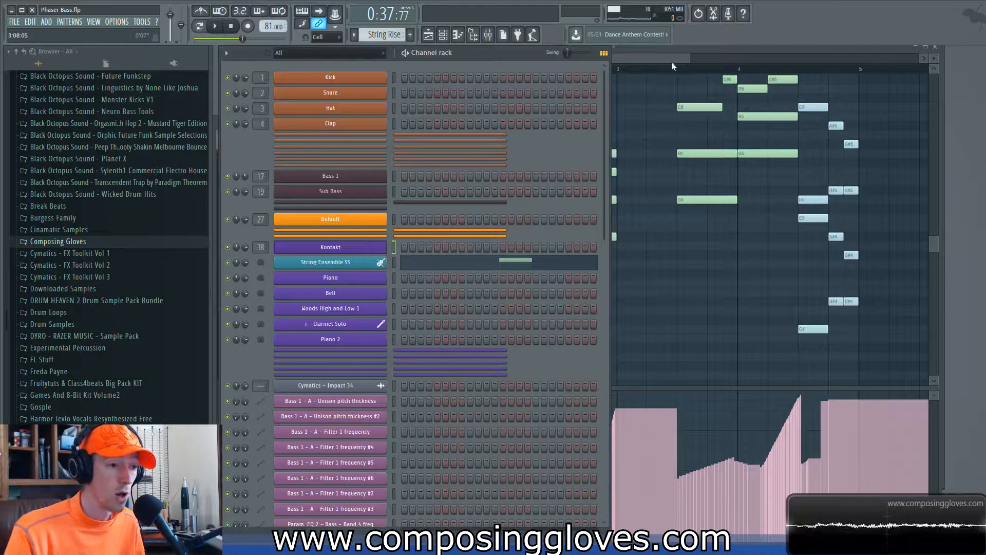
left_click_drag(667, 58, 717, 61)
scroll(645, 271, "up", 3)
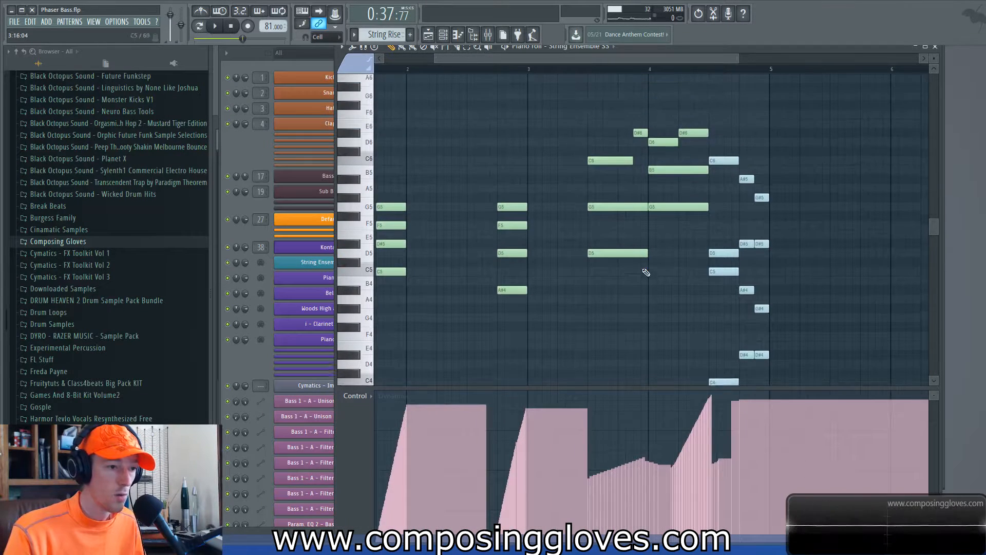
Select the rising green notes in bars 3 and 4, then select the blue notes ending bar 4.
left_click_drag(606, 116, 694, 303)
left_click_drag(724, 139, 828, 435)
scroll(775, 253, "up", 4)
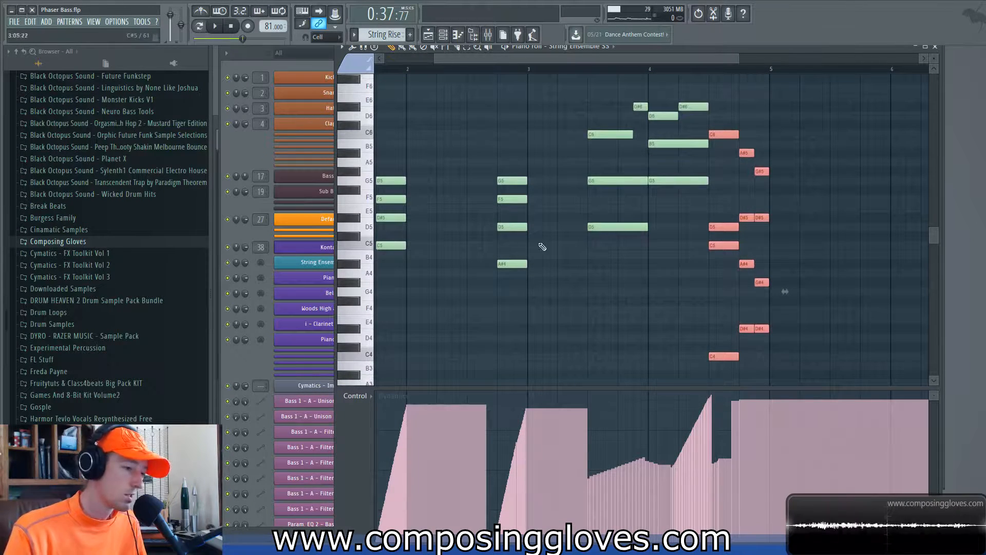
Cycle from the channel rack through the open windows to Kontakt and move its window higher up the workspace.
left_click(249, 161)
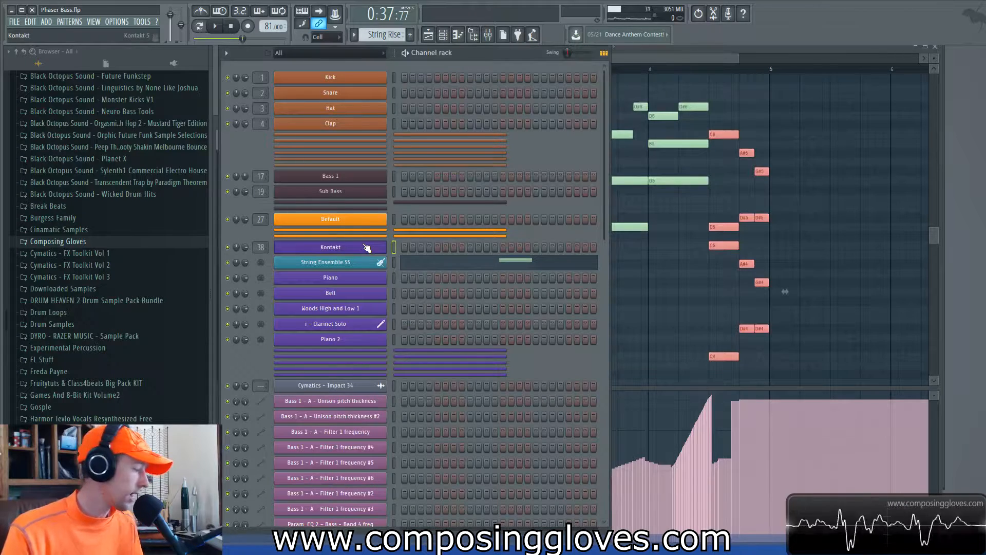
key("Tab")
key("Tab")
key("Tab")
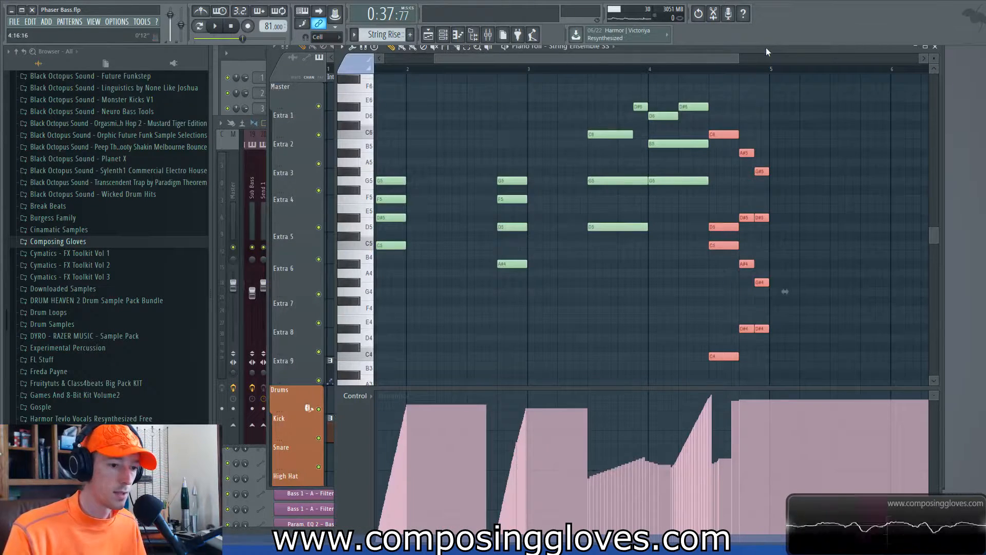
key("Tab")
key("Tab")
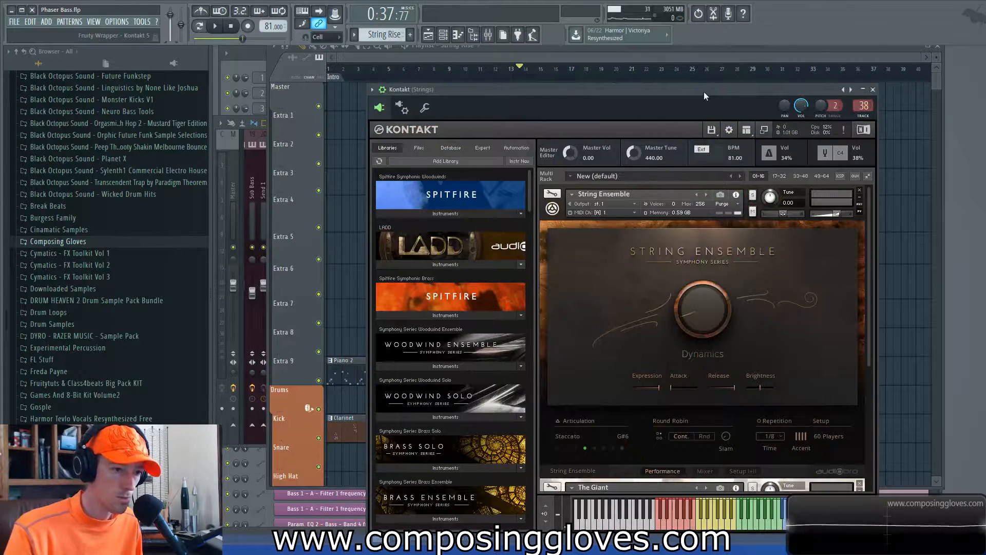
left_click_drag(703, 91, 704, 45)
Collapse the String Ensemble instrument in Kontakt's rack and expand The Giant piano to examine its interface.
left_click(553, 162)
left_click(551, 200)
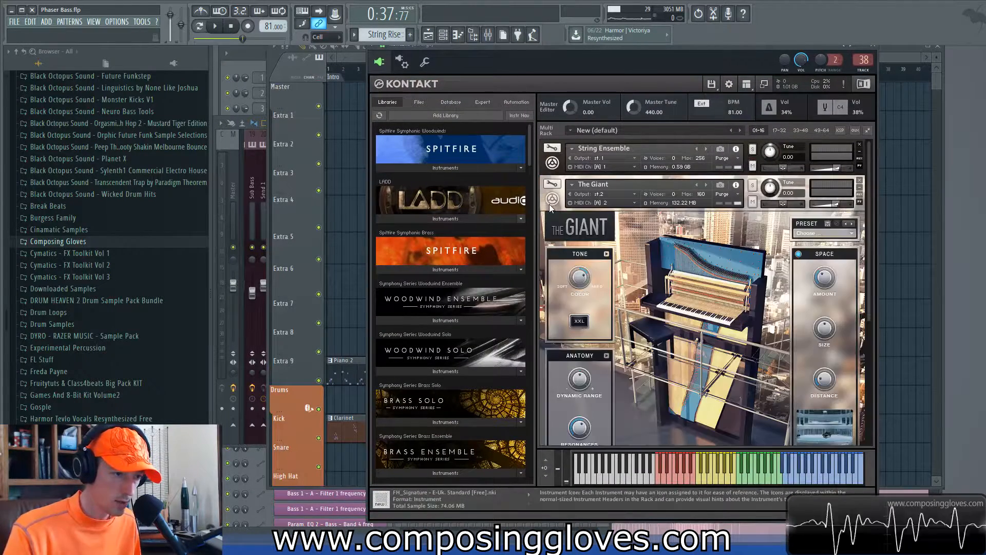
left_click_drag(870, 262, 873, 235)
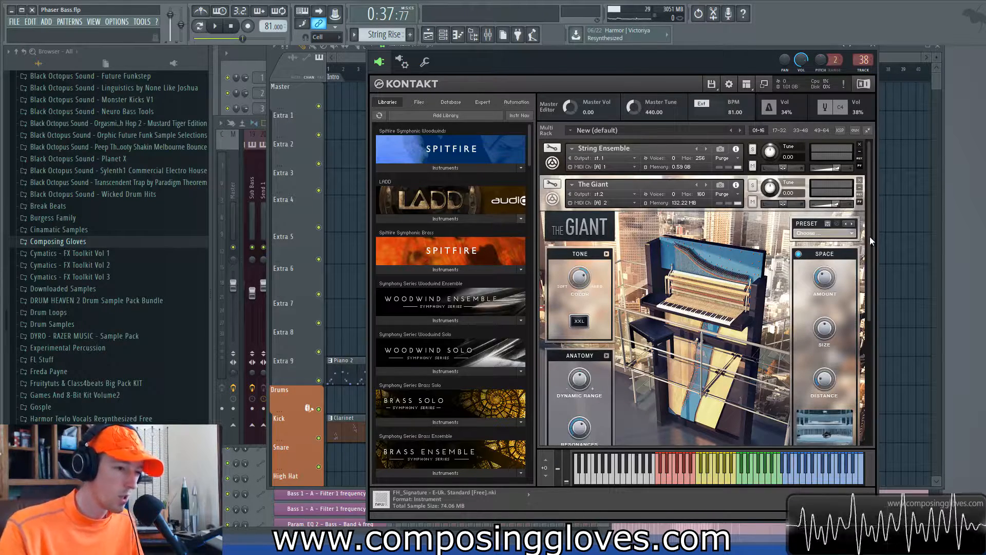
Open the Piano channel's BRSO Articulate window from the channel rack and place it over the step grid.
left_click(245, 68)
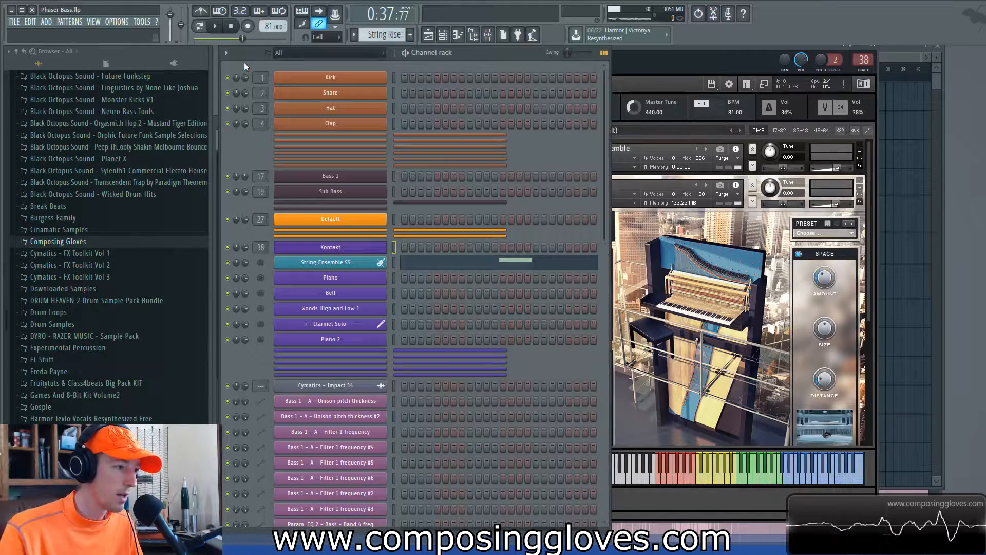
left_click(359, 276)
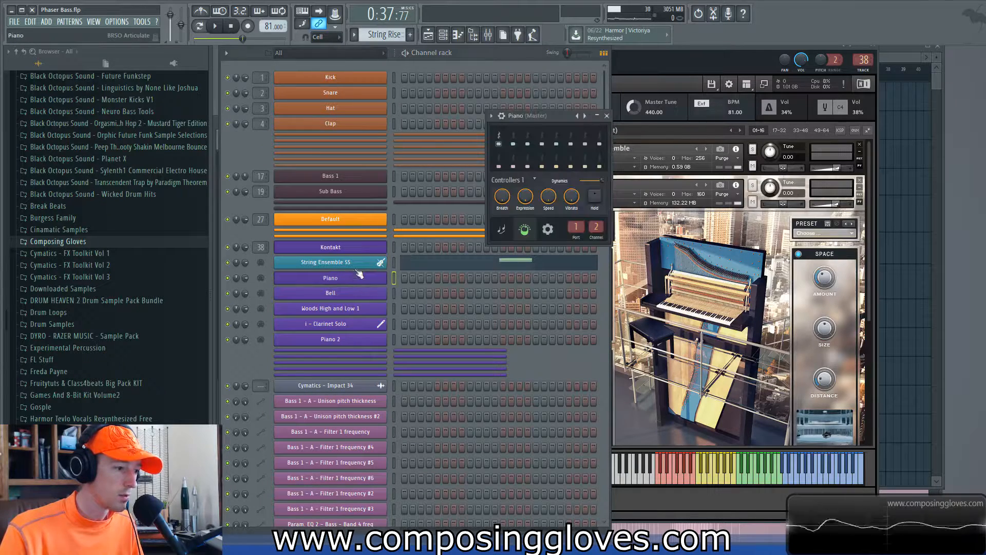
left_click_drag(558, 116, 448, 124)
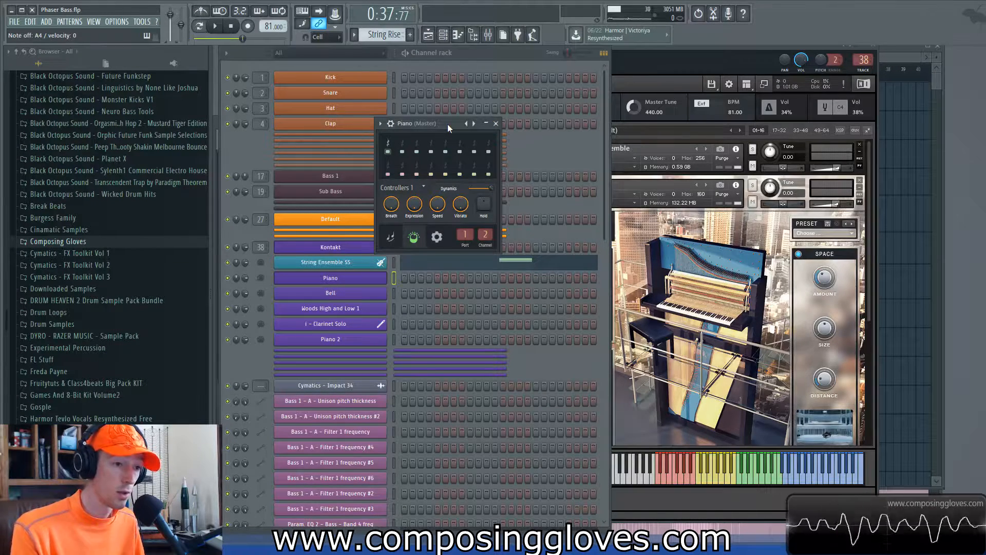
Look through Kontakt's library list down to India, and arrange the Kontakt and Piano articulation windows side by side.
left_click(730, 59)
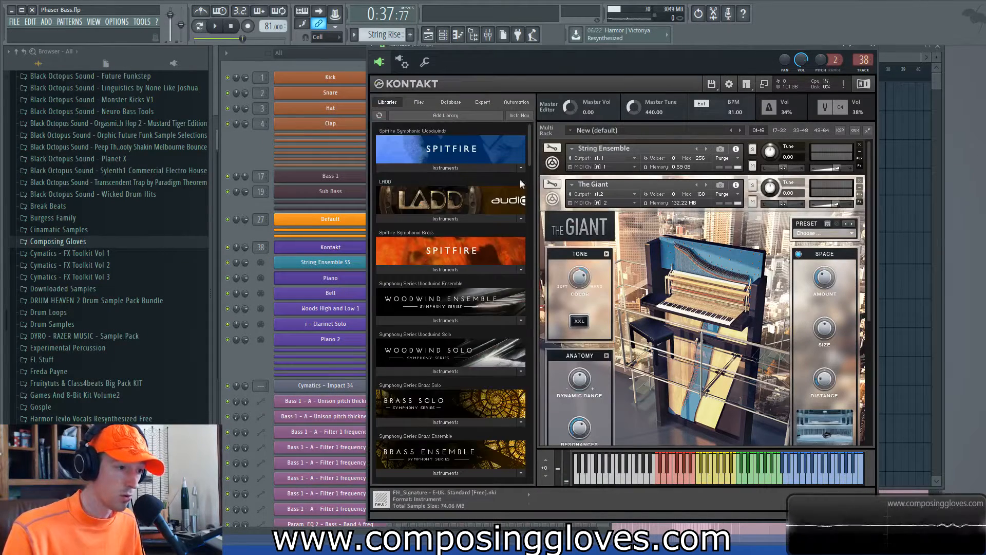
left_click_drag(529, 149, 528, 171)
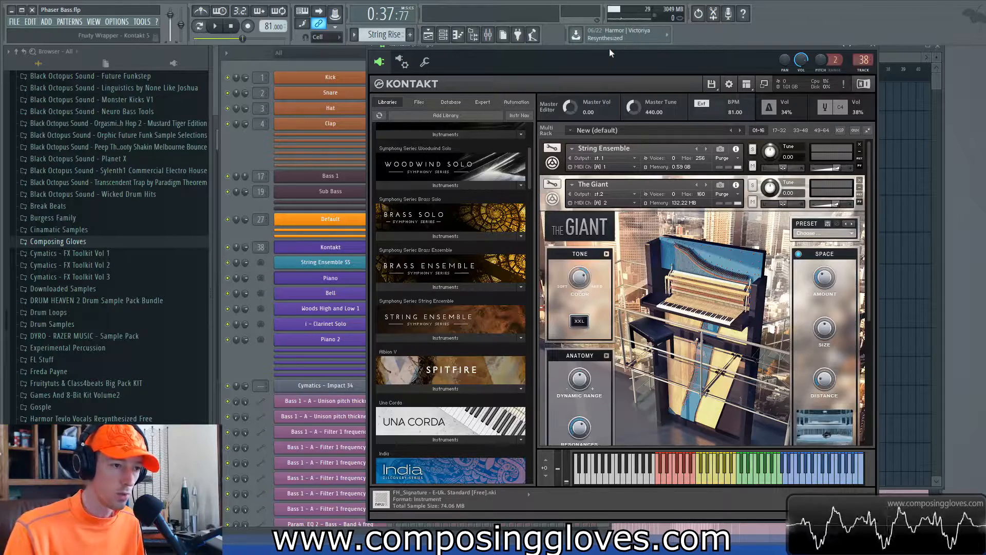
left_click_drag(610, 48, 701, 53)
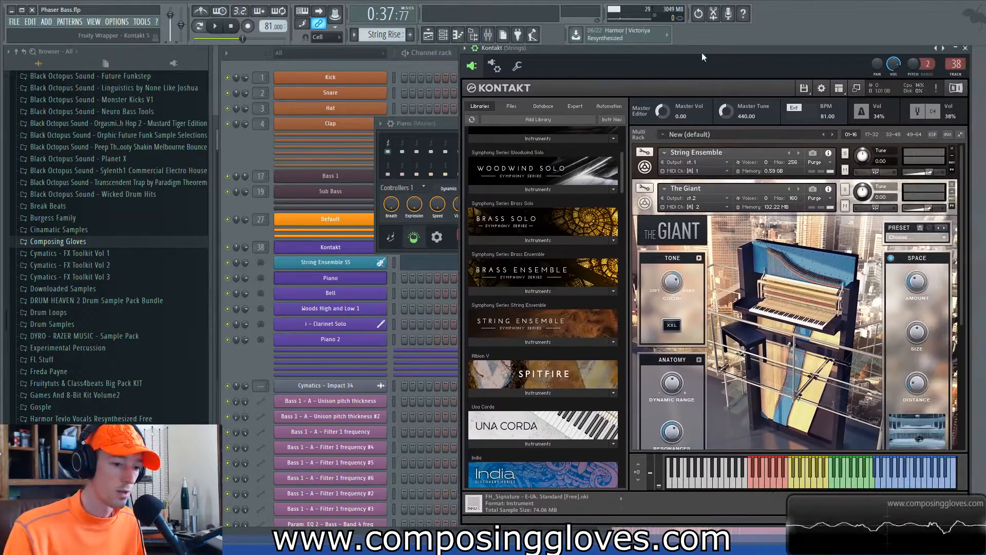
left_click_drag(449, 125, 382, 125)
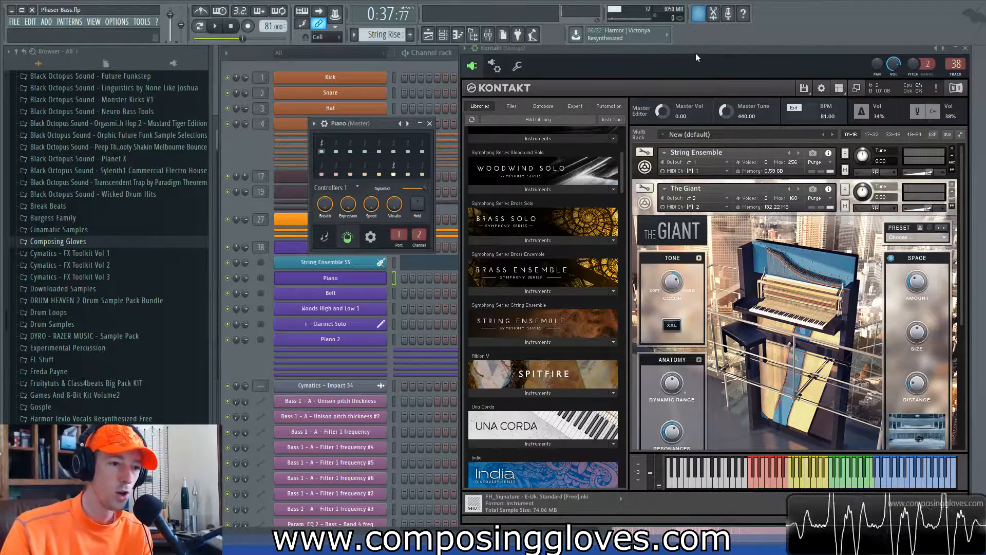
Move Kontakt closer to the Piano articulation window and examine the rest of The Giant's interface.
left_click_drag(694, 51, 642, 47)
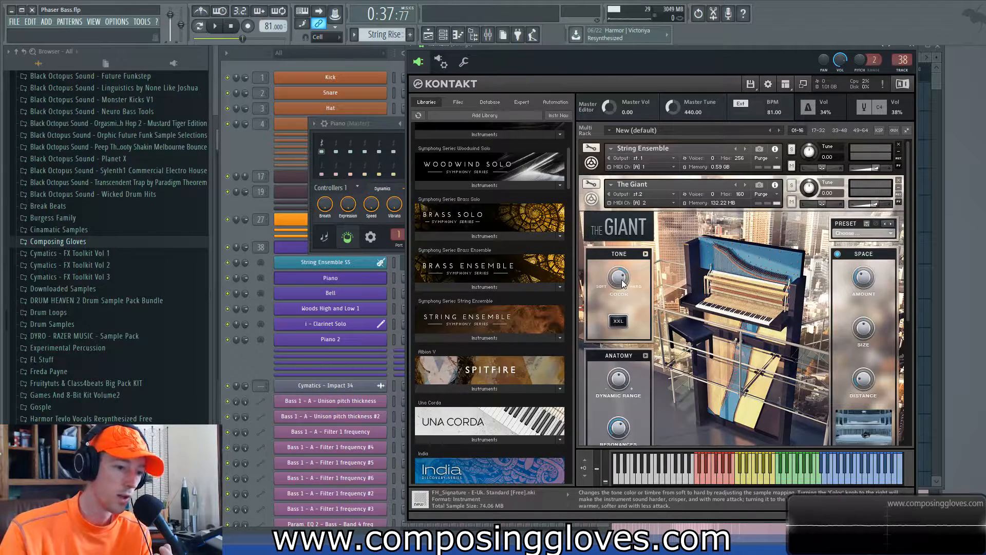
left_click(375, 123)
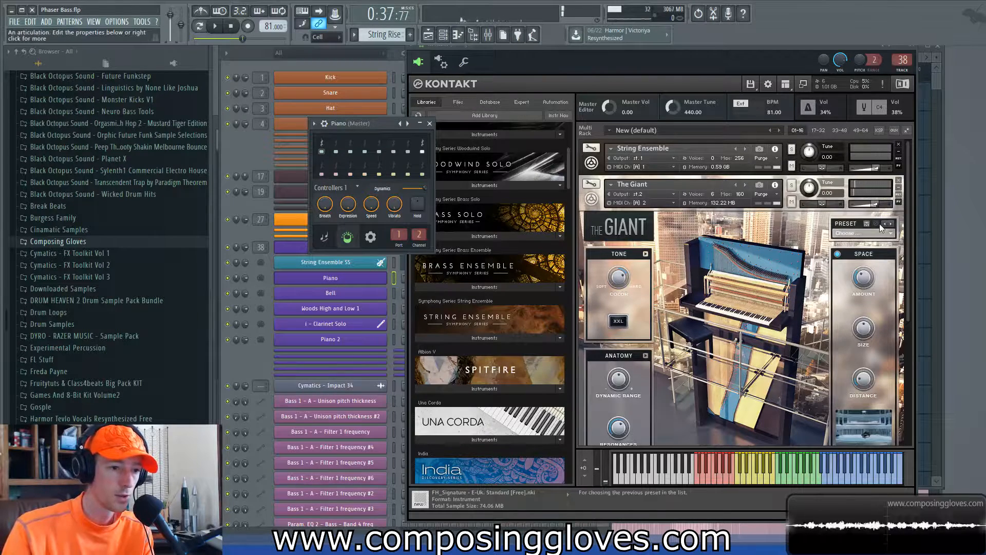
mouse_move(909, 259)
left_mouse_down()
mouse_move(908, 309)
mouse_move(908, 276)
left_mouse_up()
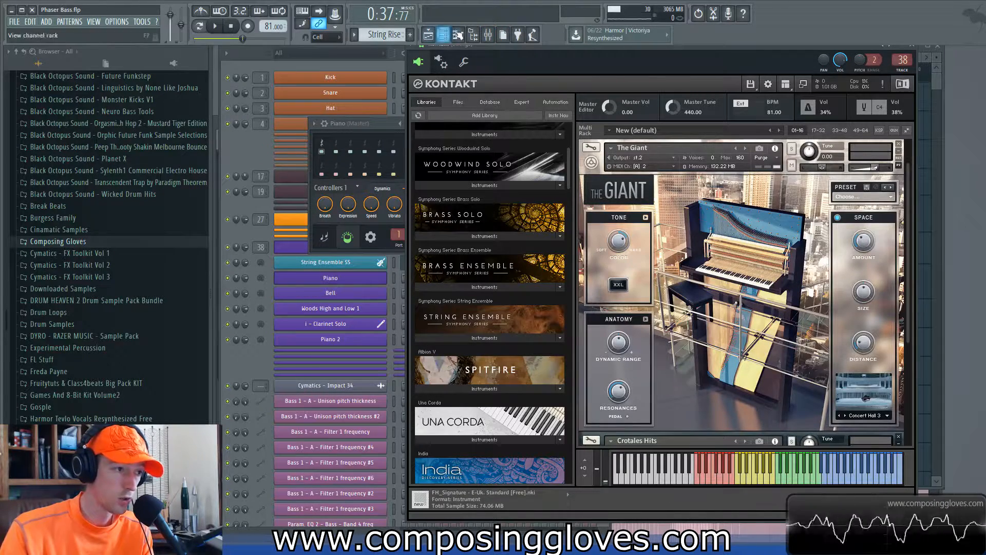
Inspect the Piano and Verb & Delay Send mixer tracks, briefly opening Fruity Reeverb 2 and Fruity delay bank.
left_click(489, 36)
left_click(486, 199)
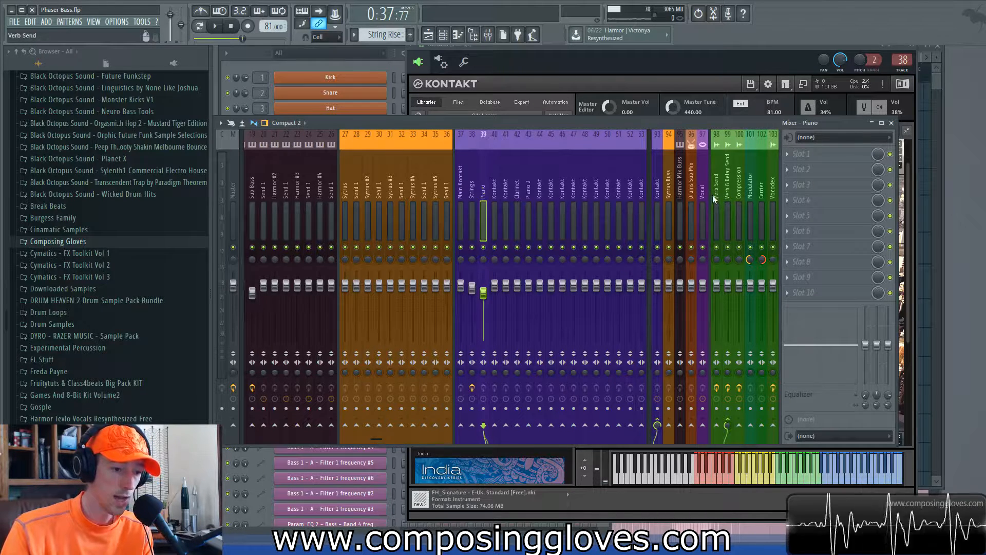
left_click(726, 192)
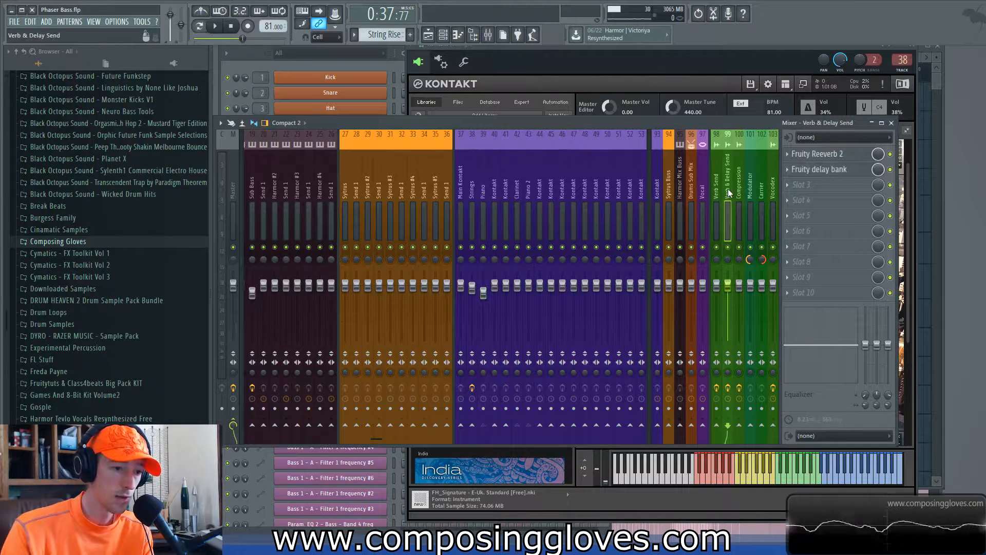
left_click(830, 156)
left_click(830, 156)
left_click(829, 172)
left_click(827, 171)
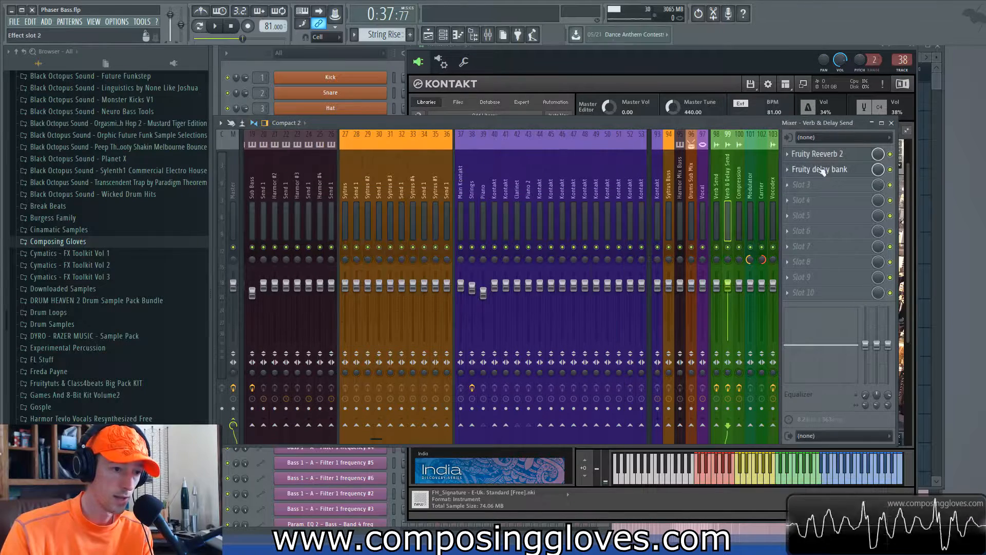
Return to Kontakt and view The Giant's expanded Tone settings with equalizer and compressor, then close them.
left_click(683, 69)
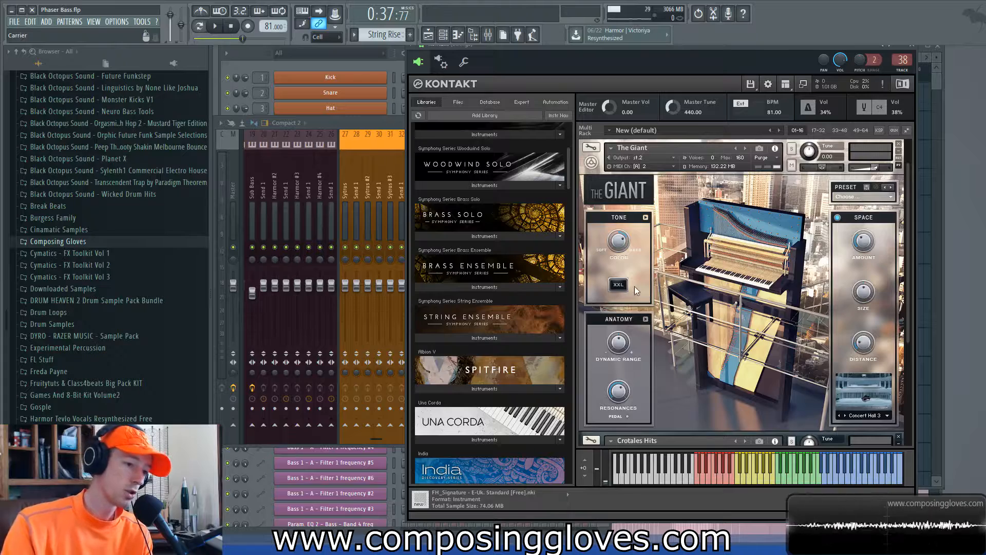
left_click(646, 217)
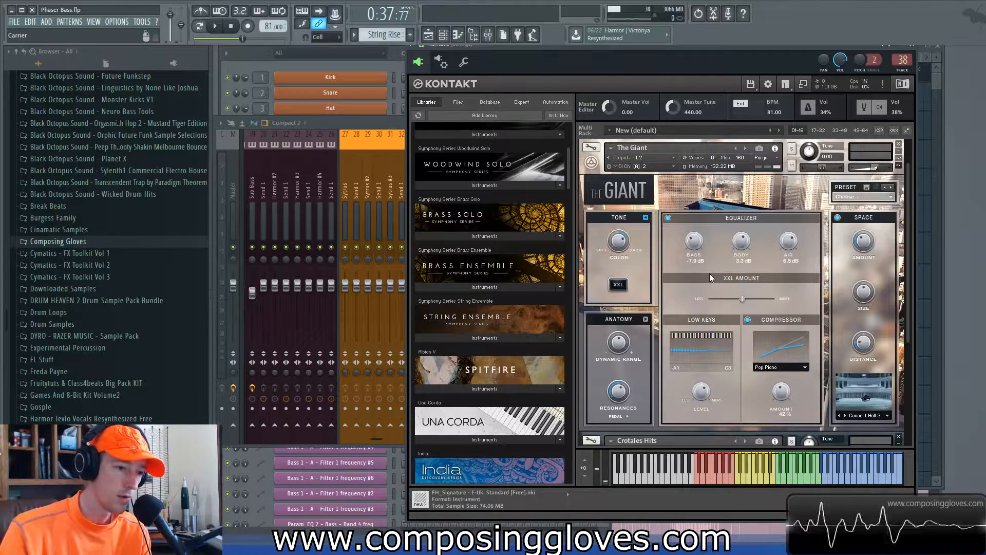
left_click(646, 216)
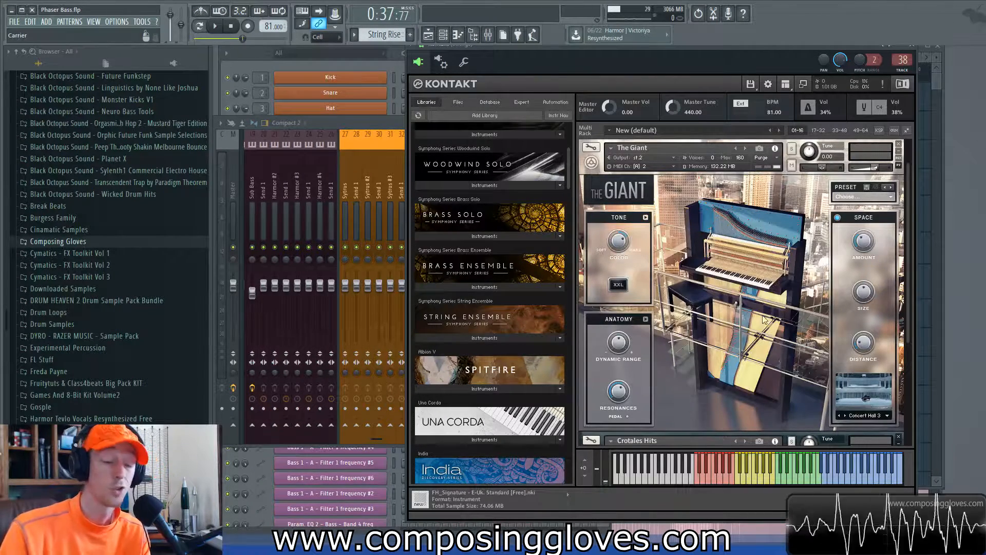
Collapse The Giant, expand INST PNO Haunted Muse MW, and move Kontakt clear of the channel rack.
left_click(591, 163)
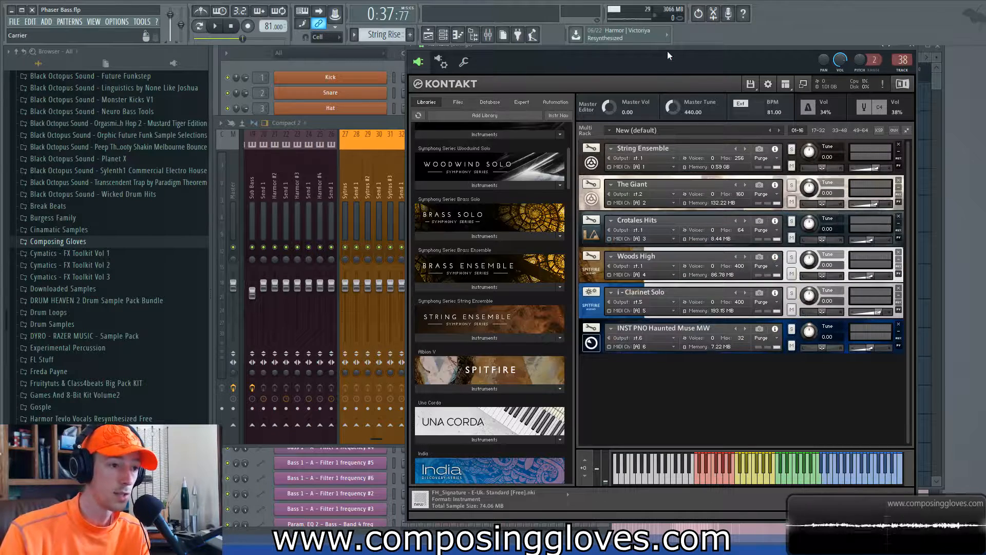
left_click(592, 343)
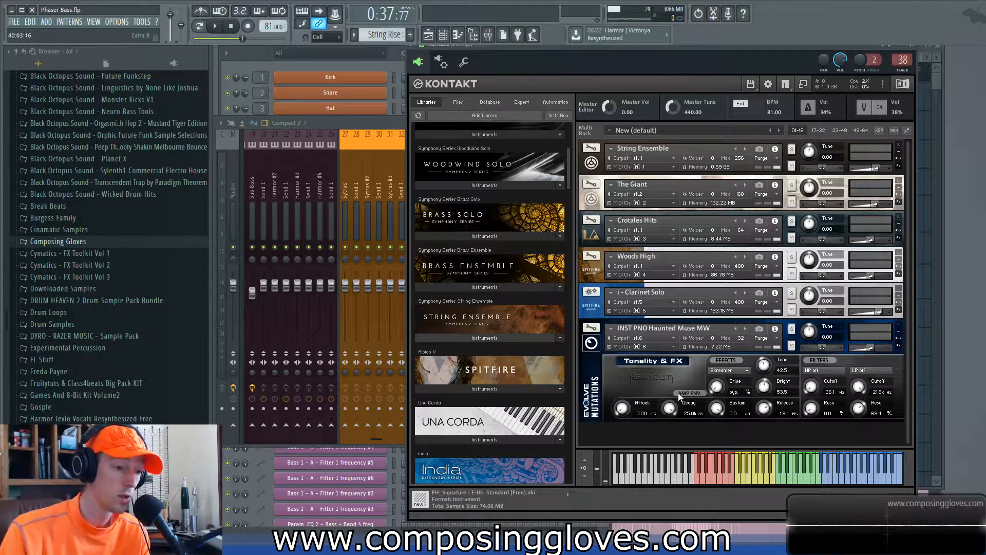
left_click_drag(630, 47, 384, 45)
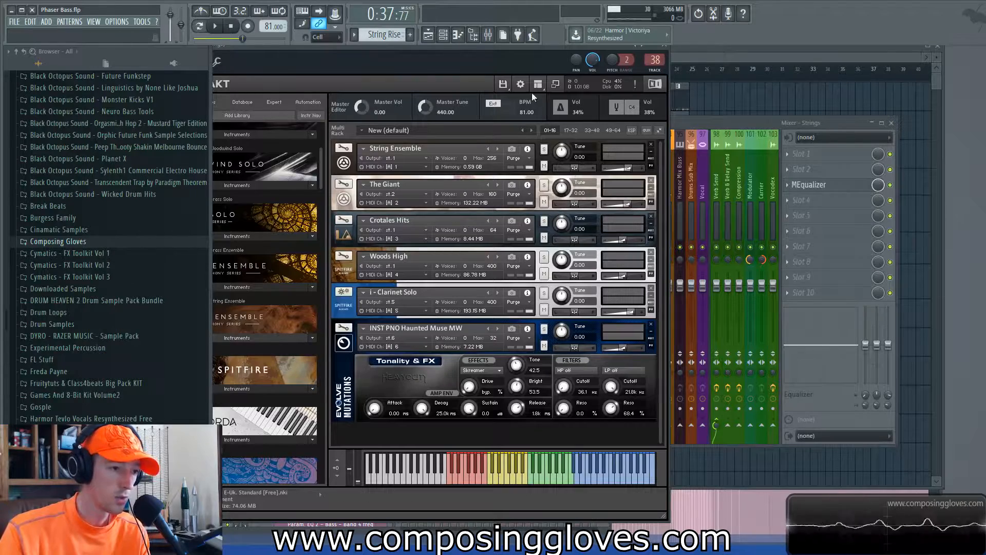
left_click_drag(472, 47, 824, 42)
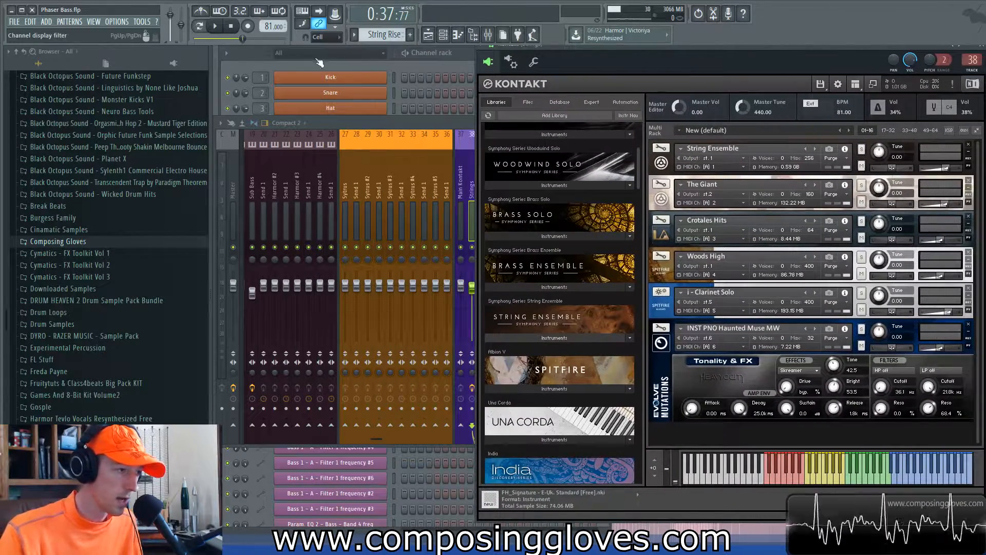
View the Piano 2 channel's articulation window alongside INST PNO Haunted Muse MW, then collapse the instrument and close the window.
left_click(308, 63)
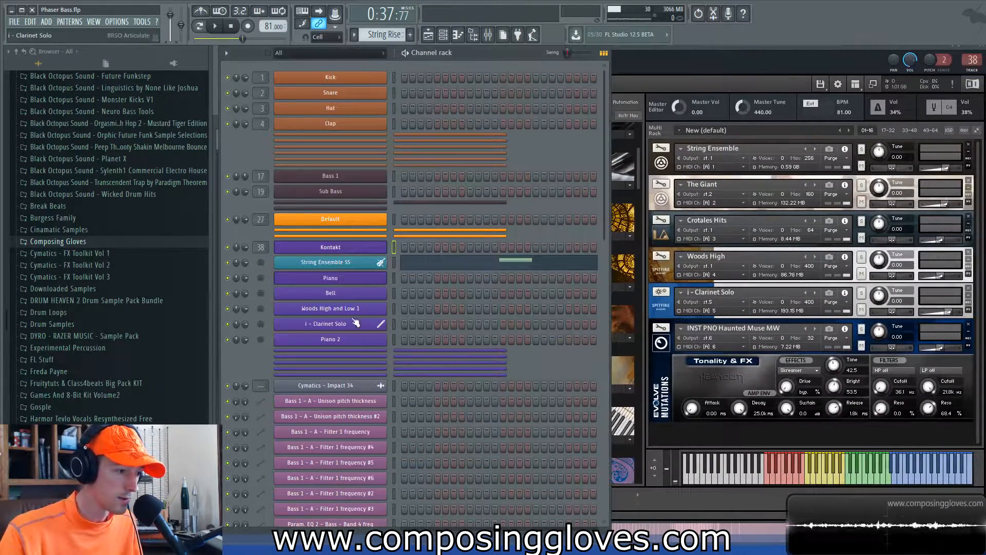
left_click(360, 343)
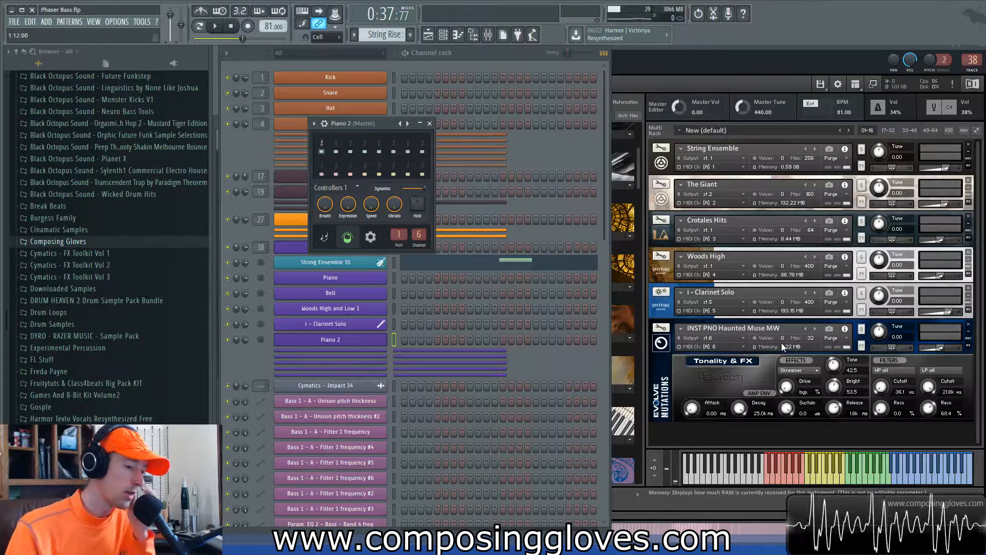
left_click(662, 346)
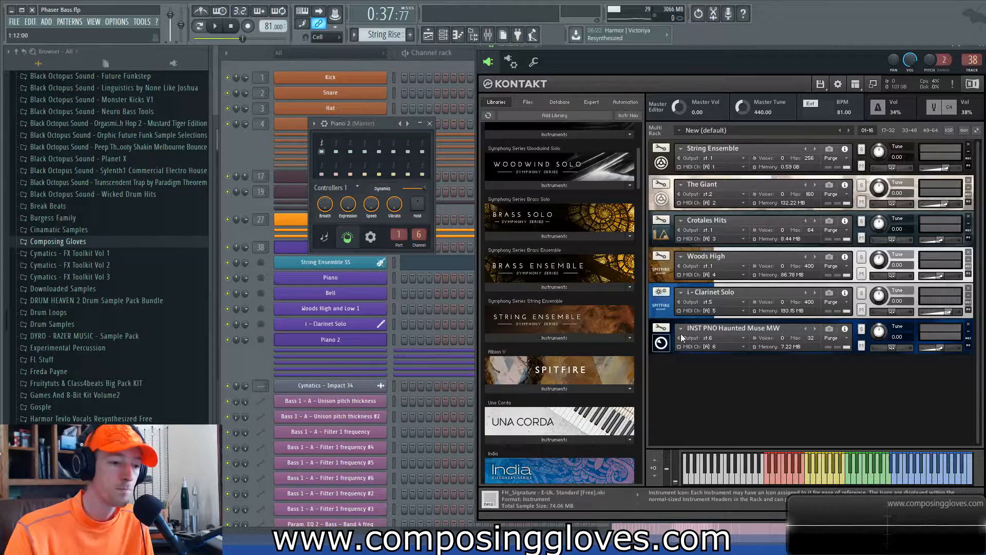
left_click(430, 124)
Briefly revisit The Giant, then reposition Kontakt and expand Crotales Hits to examine its LADD interface down to the mastering effects.
left_click(662, 199)
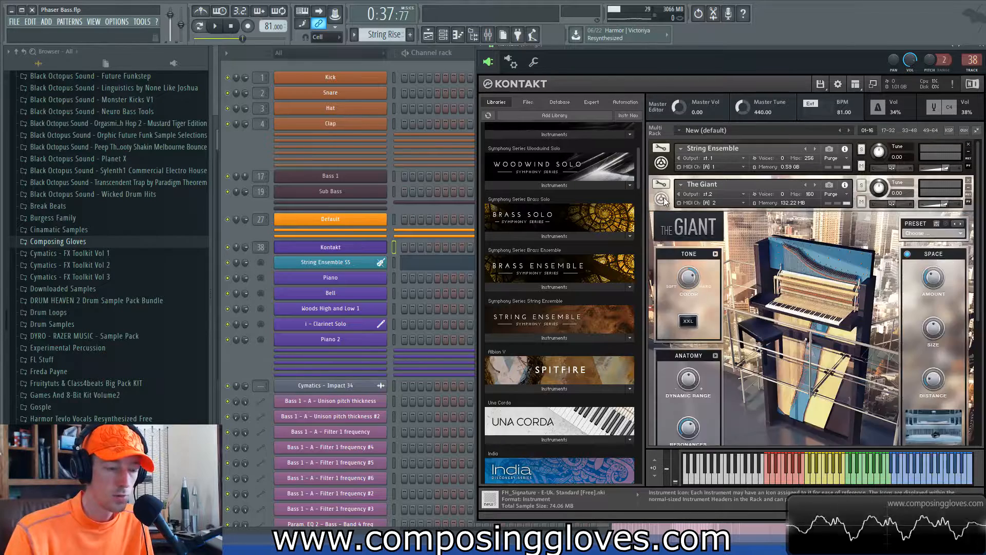
left_click(662, 199)
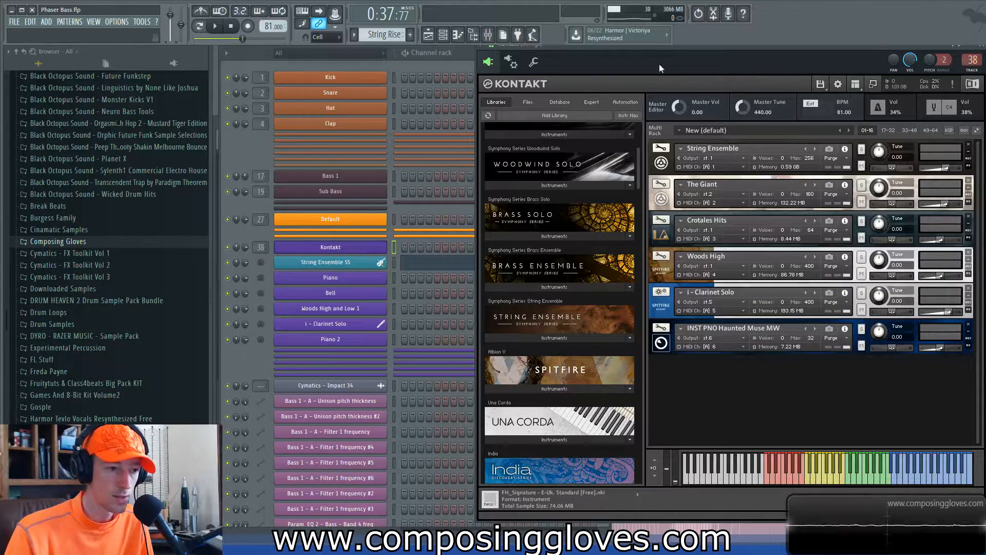
left_click_drag(676, 51, 421, 67)
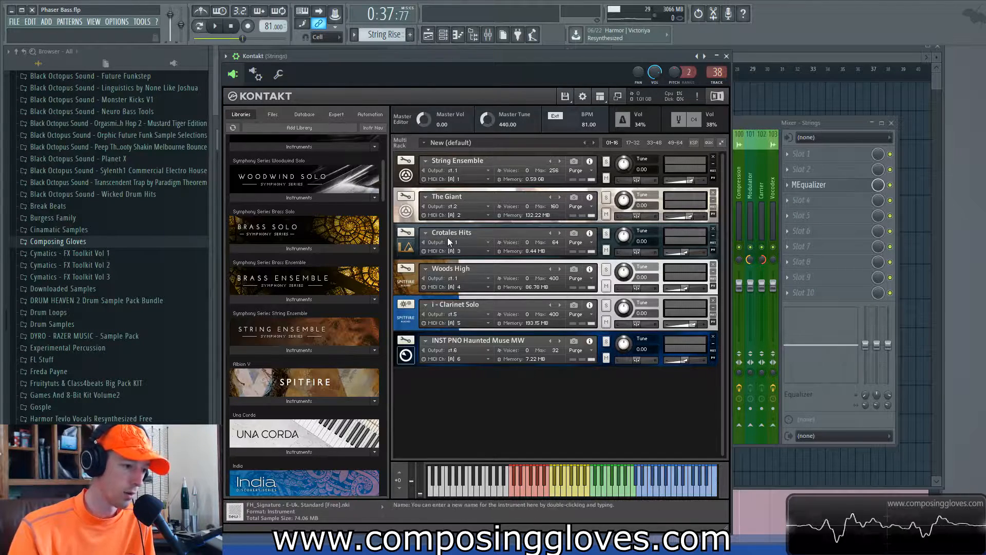
left_click(407, 248)
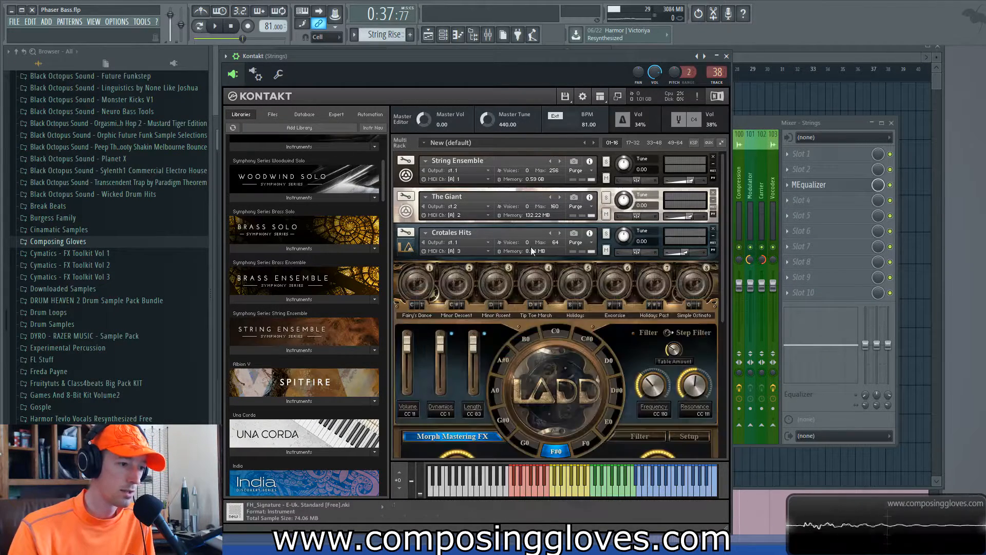
scroll(723, 279, "down", 2)
left_click_drag(723, 291, 719, 331)
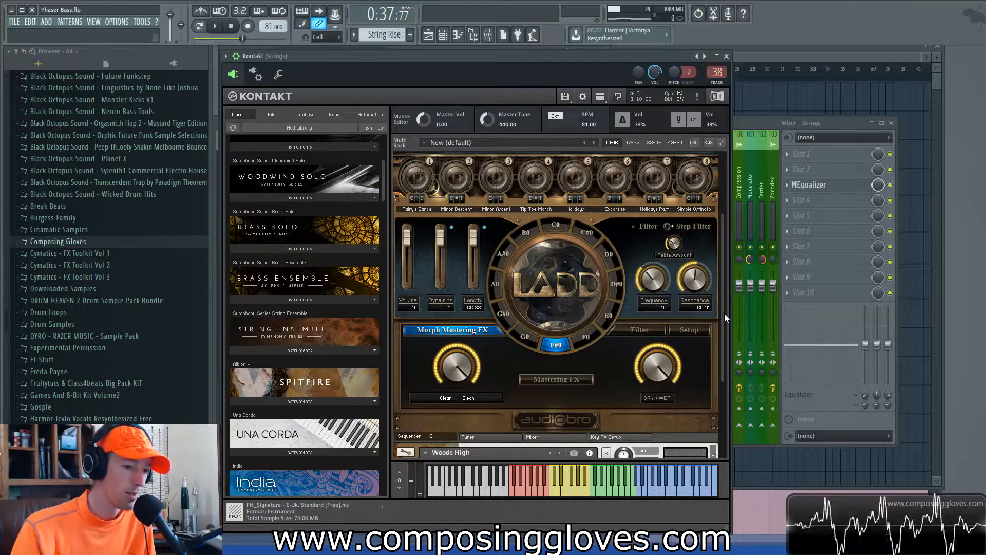
mouse_move(724, 314)
left_mouse_down()
mouse_move(724, 331)
mouse_move(725, 278)
mouse_move(723, 307)
left_mouse_up()
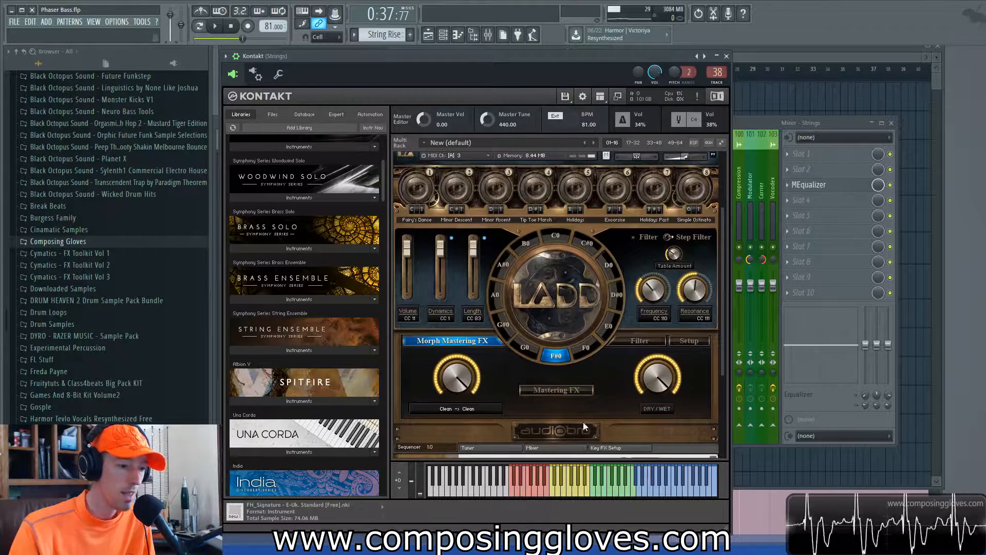
Examine the LADD mixer page of Crotales Hits with its Close, Stage, Verb and Full channels, and return to the Sequencer page.
left_click(572, 448)
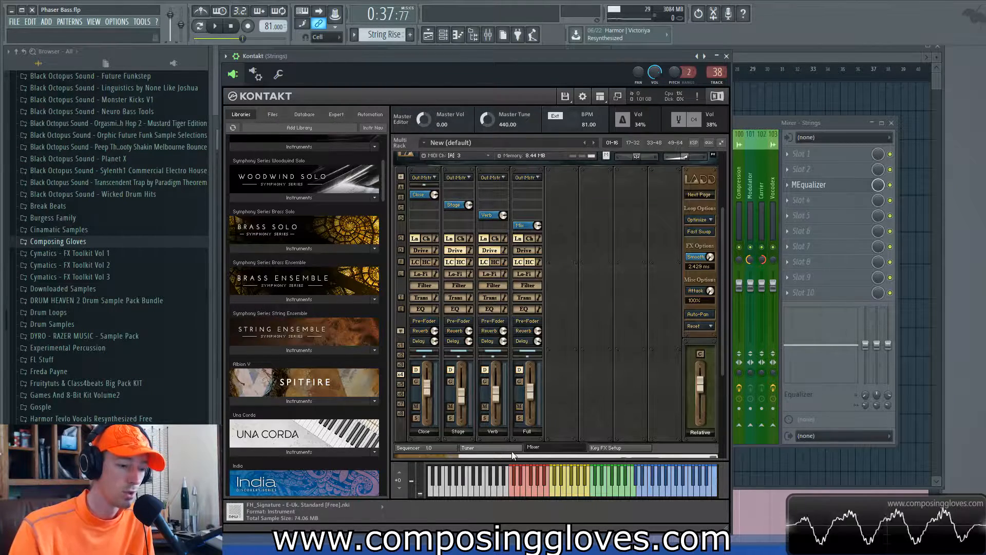
left_click(417, 449)
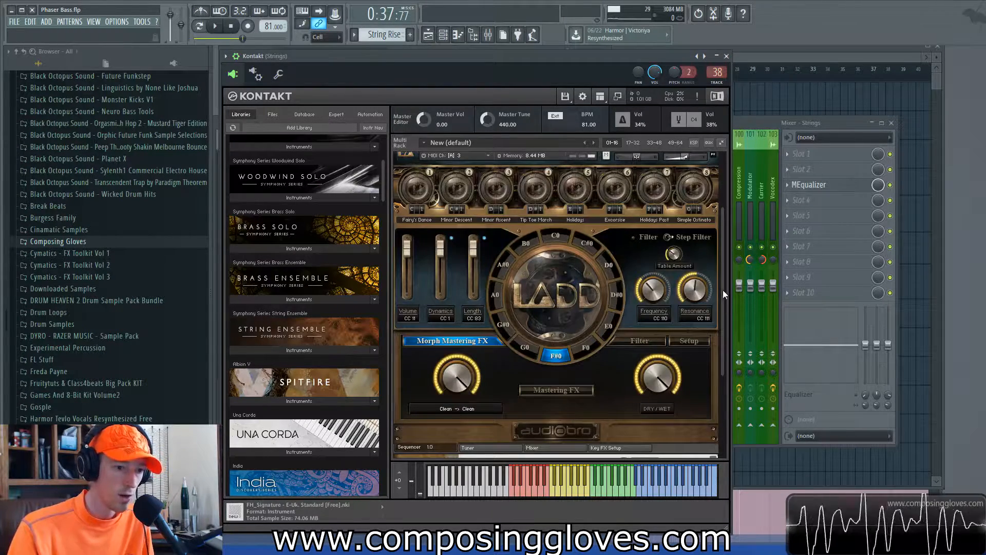
left_click_drag(723, 290, 723, 264)
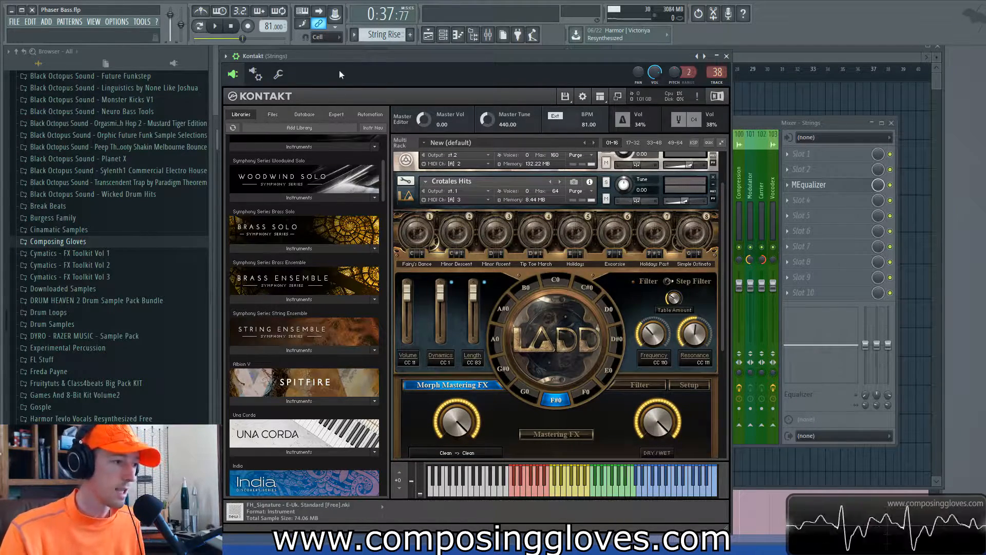
Move Kontakt clear of the channel rack and view the Bell channel's controller window alongside Crotales Hits.
left_click_drag(340, 59, 483, 55)
left_click(238, 149)
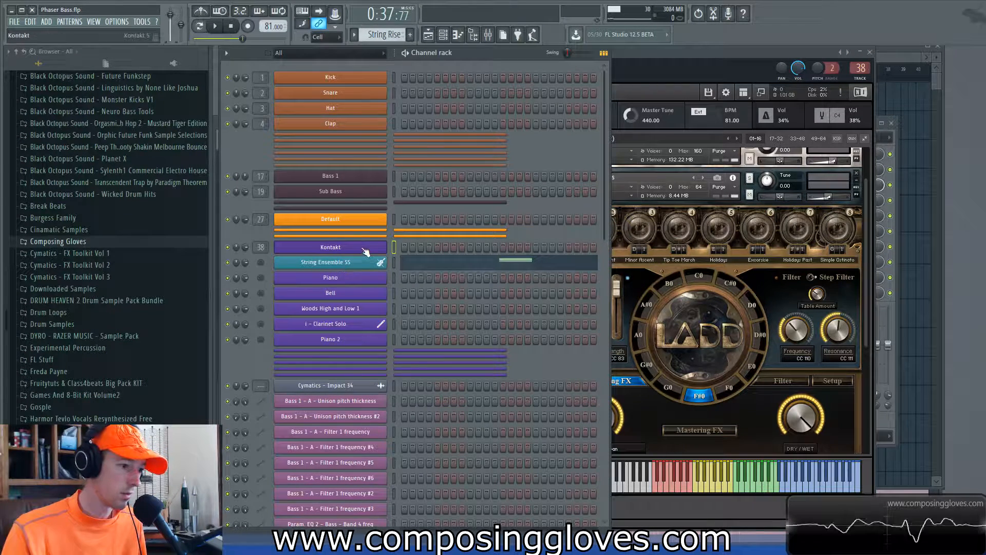
left_click(353, 297)
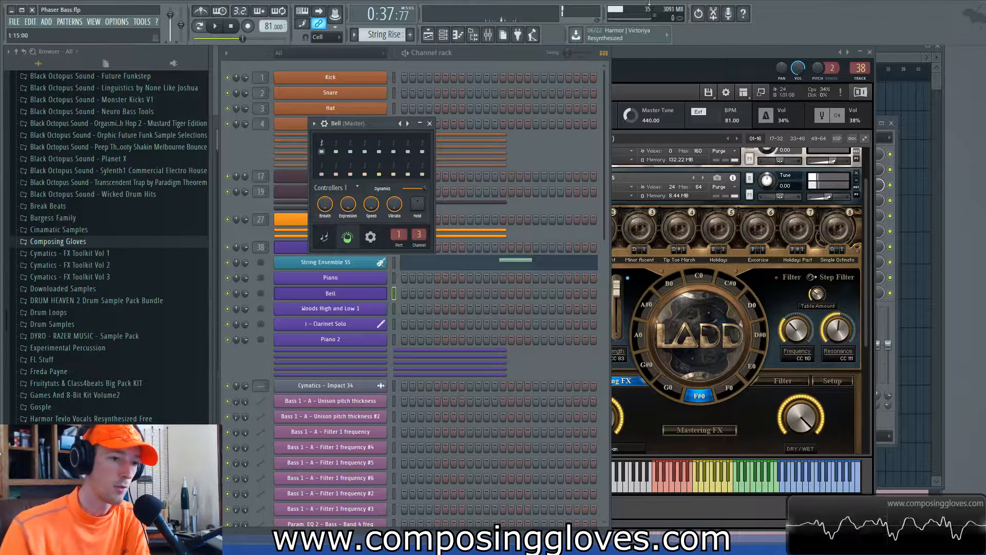
left_click(679, 58)
left_click(556, 201)
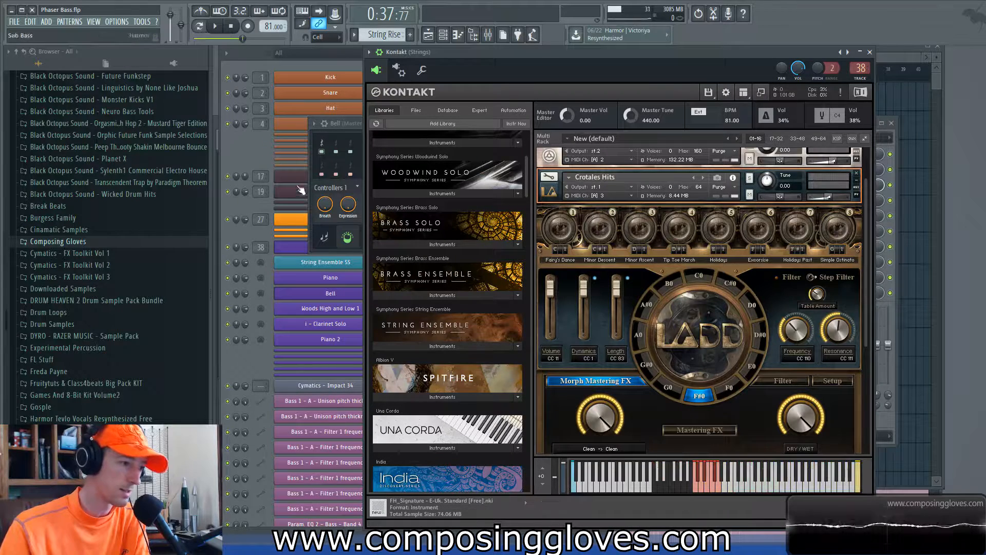
left_click(316, 132)
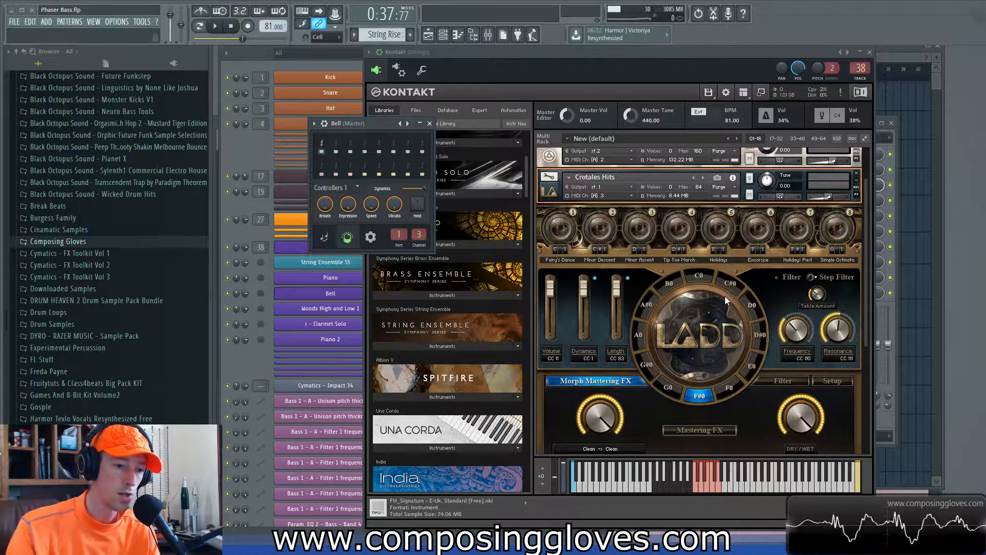
Audition Crotales Hits with A#0 selected on the LADD wheel, restore F#0, and check the Bell window's controller pages.
left_click(648, 308)
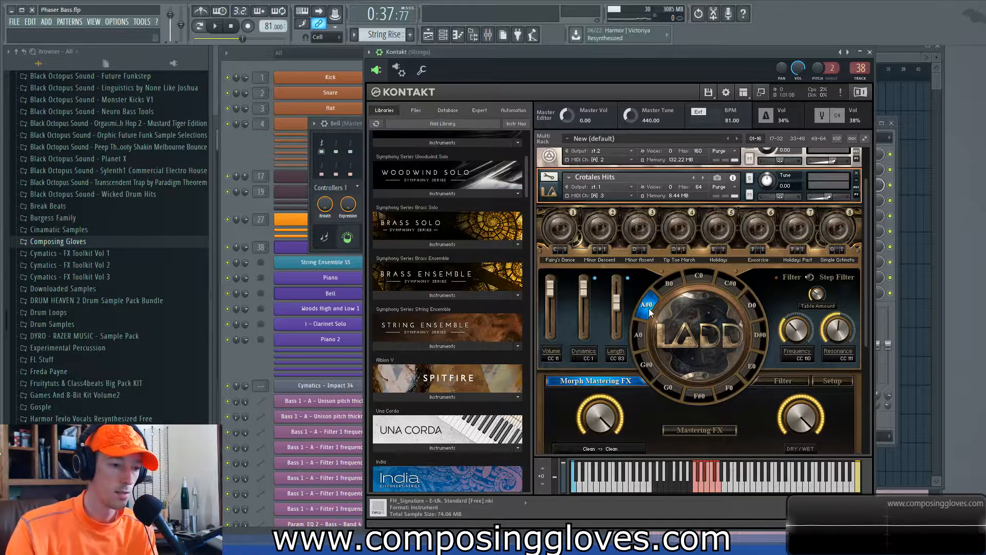
left_click(354, 137)
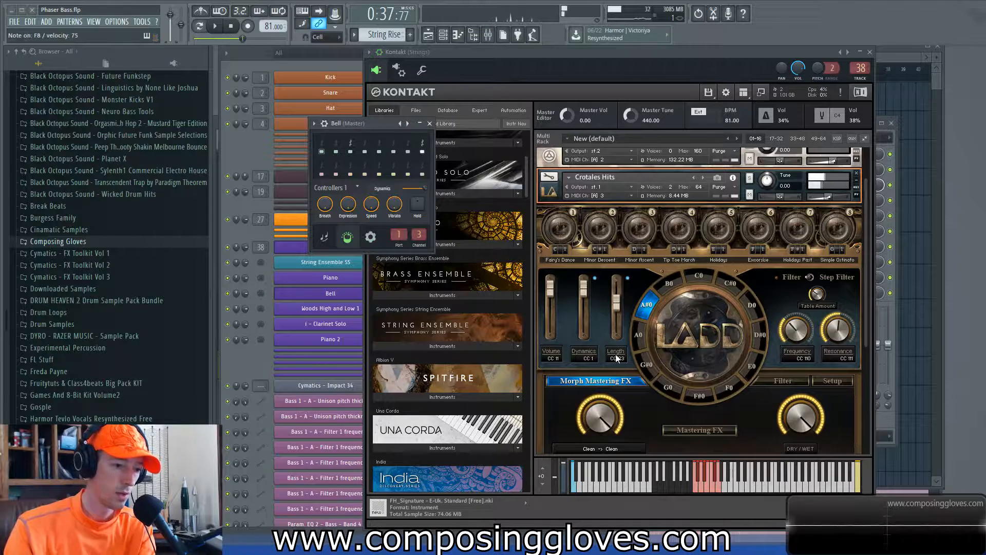
left_click(700, 395)
left_click(343, 186)
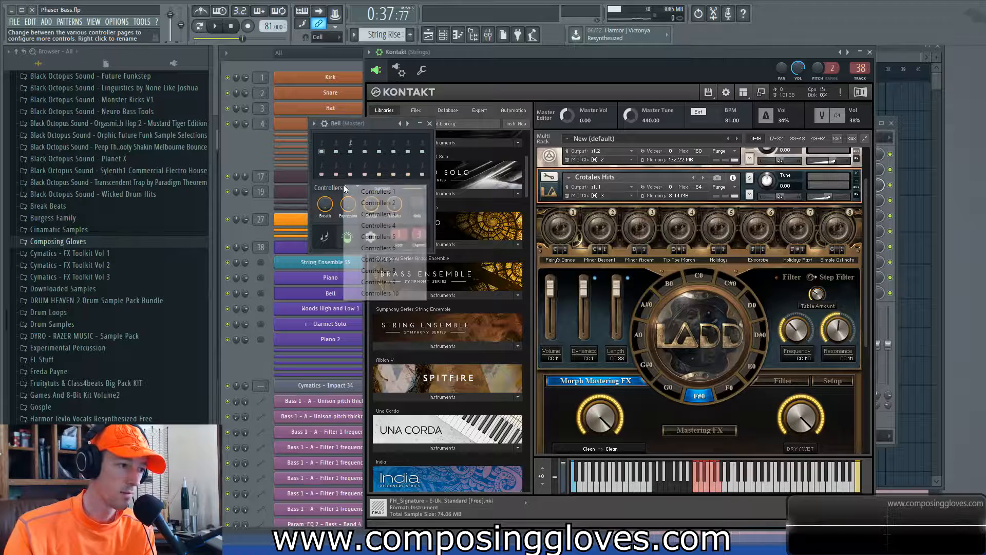
left_click(332, 185)
left_click(383, 122)
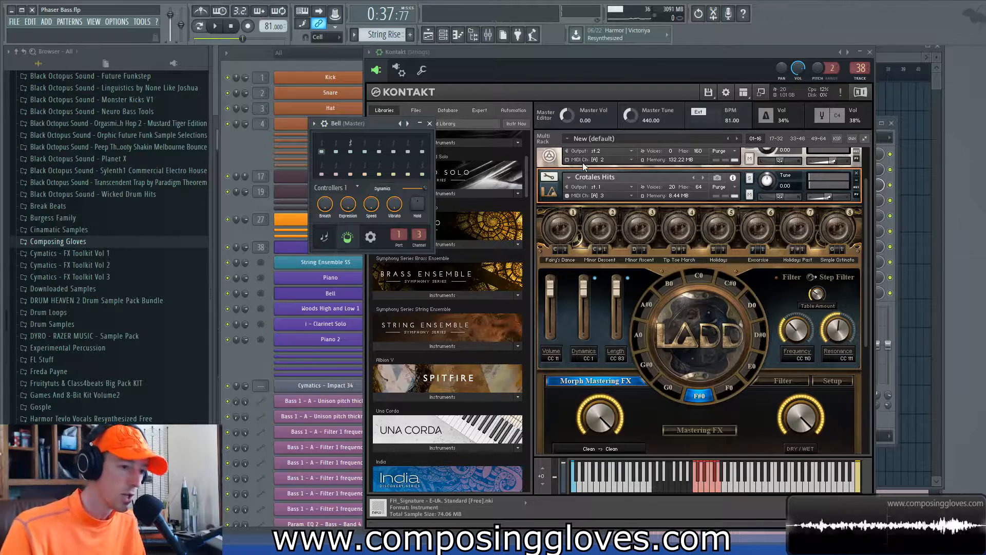
Collapse Crotales Hits, open LADD's 1 Hits (multi sampled) folder in the library browser, and look through Orchestral Percussion.
left_click(548, 194)
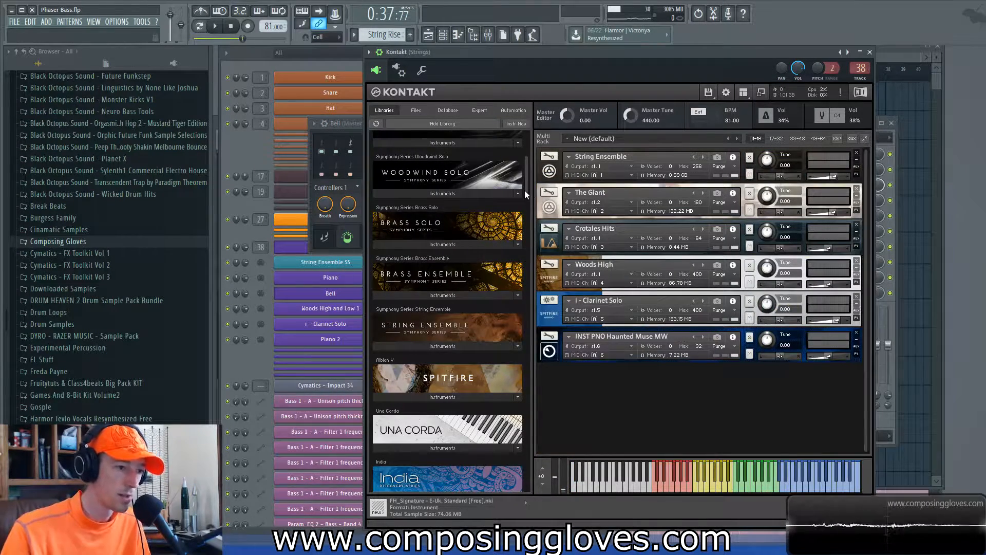
left_click_drag(525, 190, 525, 141)
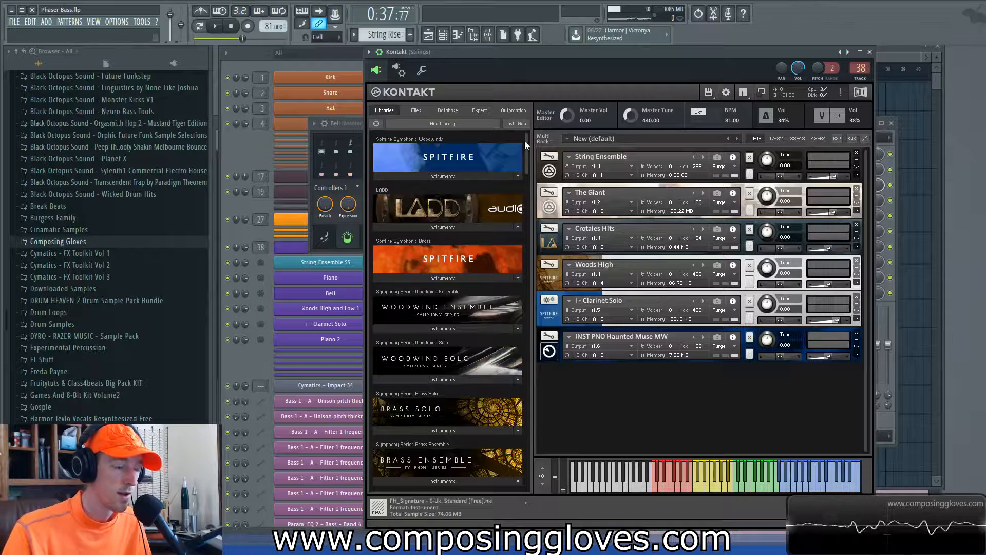
left_click(461, 227)
left_click(412, 239)
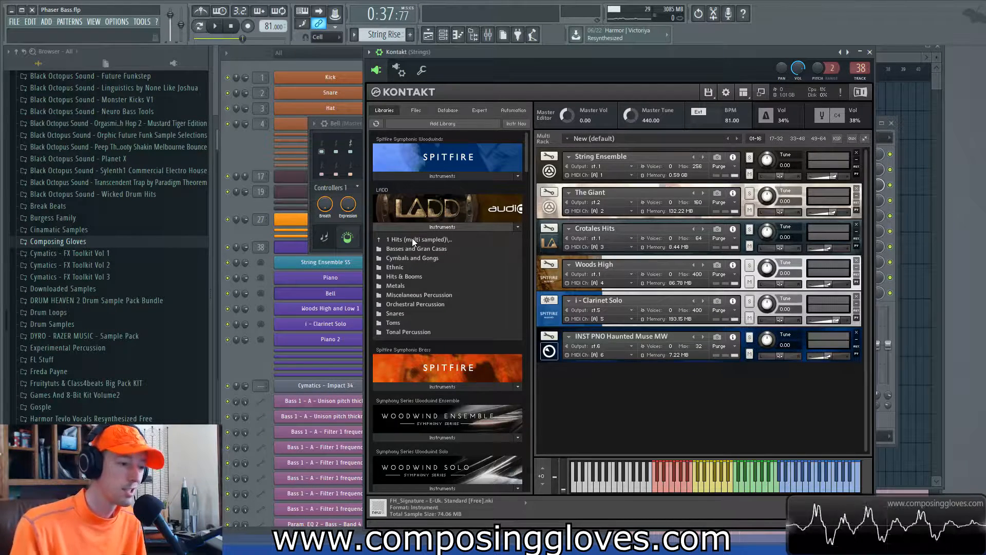
double_click(420, 304)
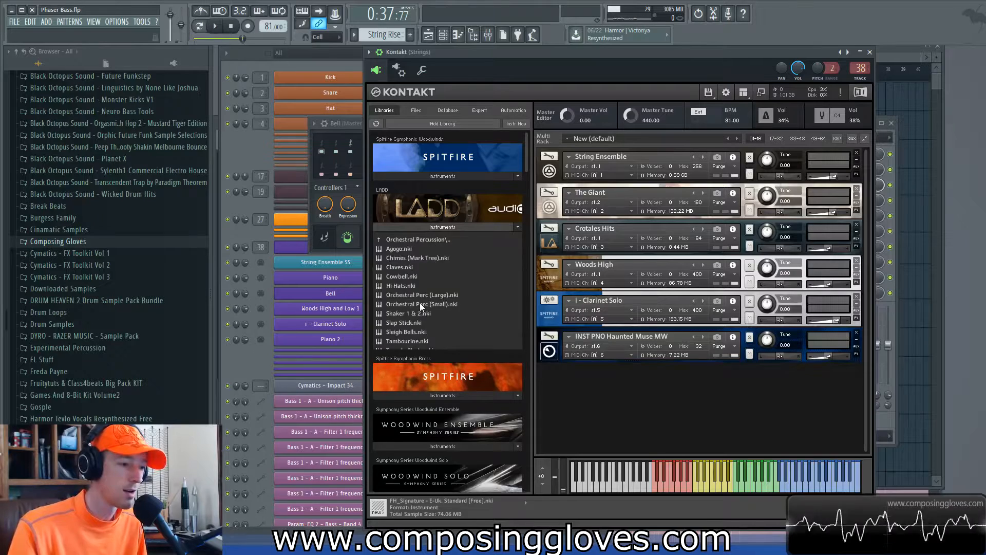
double_click(393, 239)
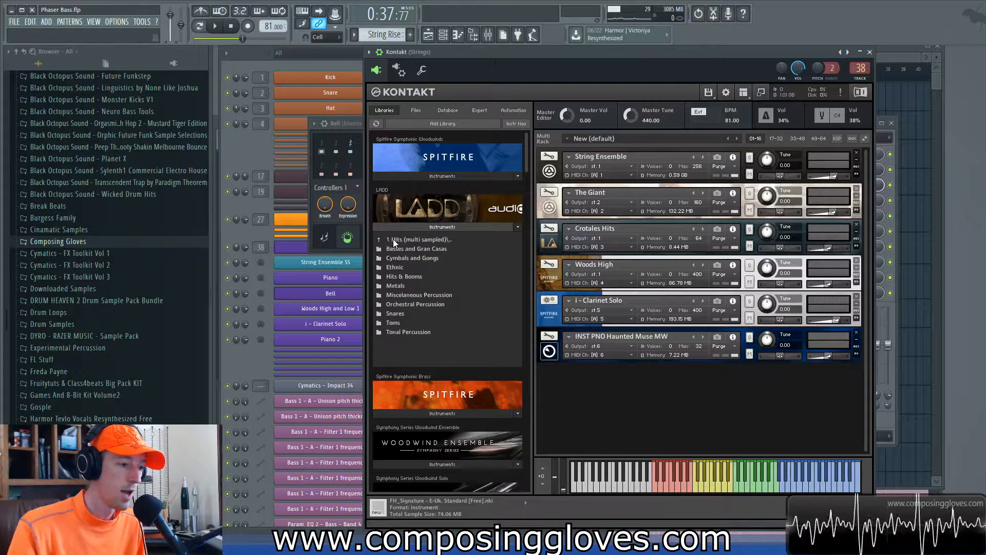
Look through LADD's Tonal Percussion instruments and its top-level folders, and fold the library's instrument list.
double_click(392, 331)
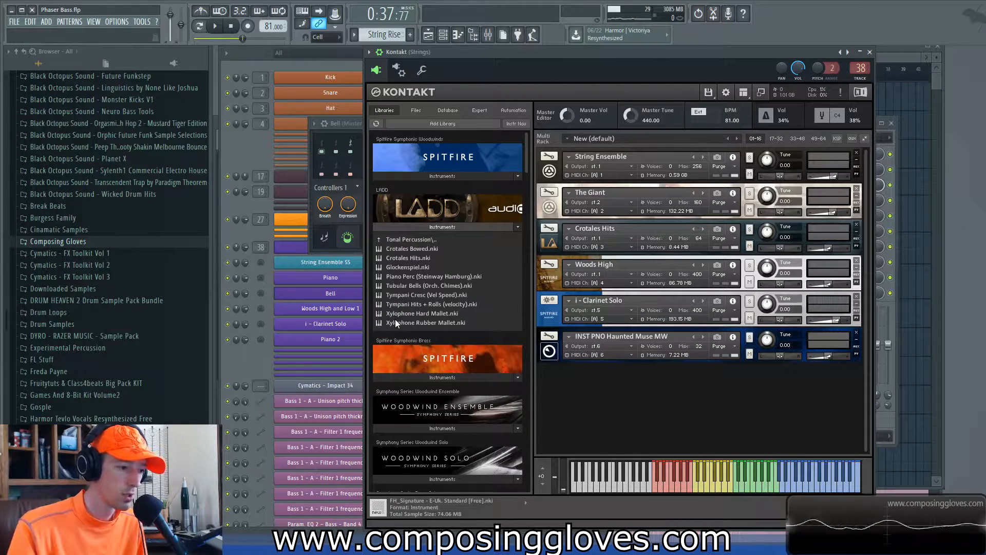
left_click(393, 239)
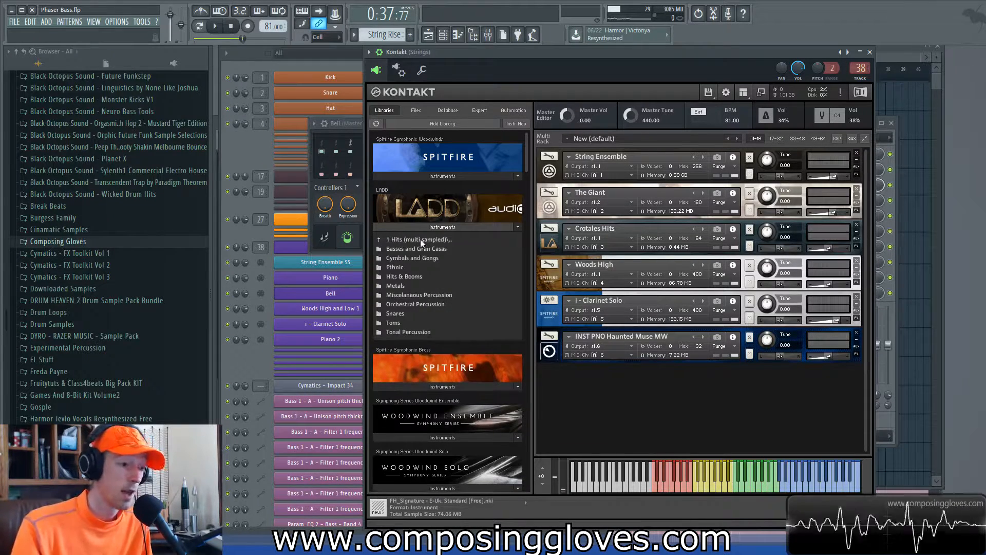
left_click(418, 239)
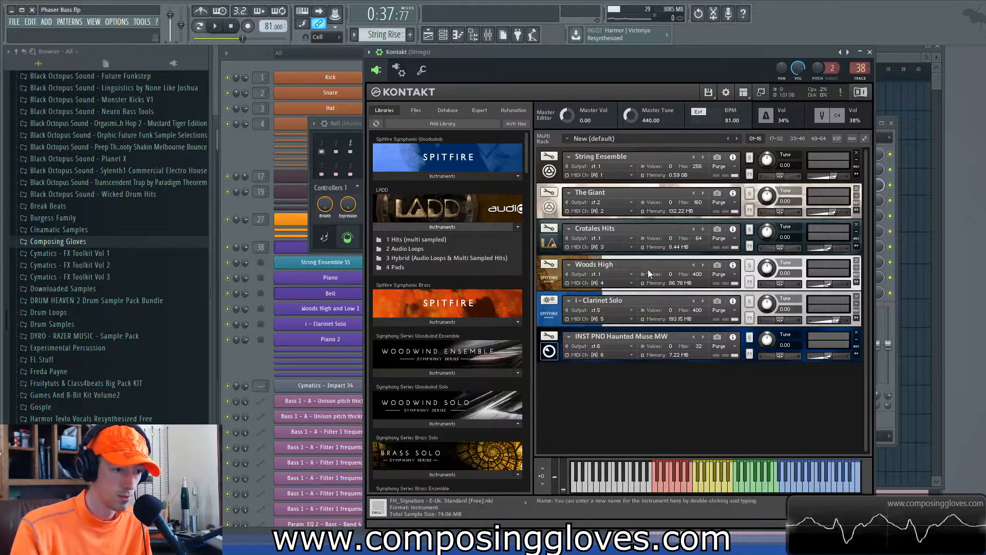
left_click(455, 229)
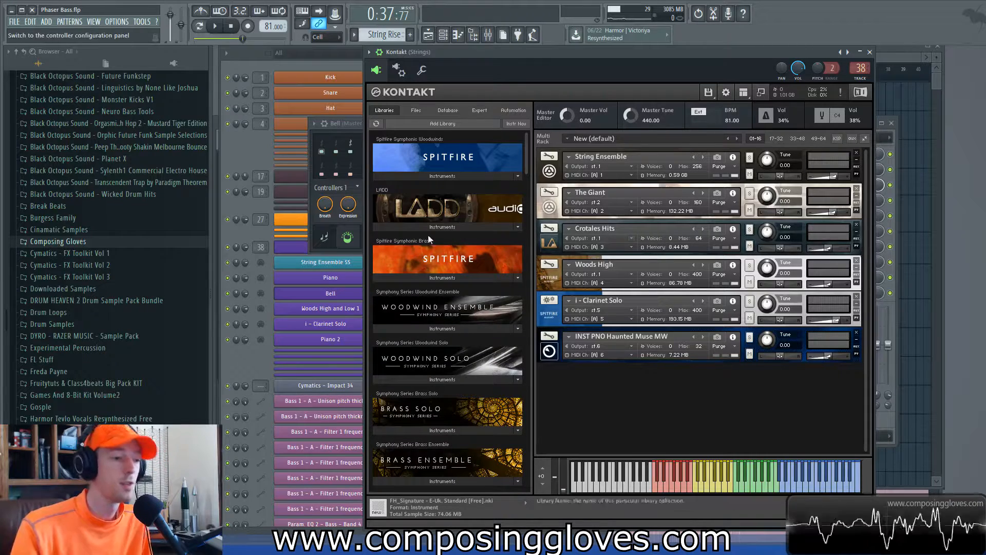
left_click(448, 226)
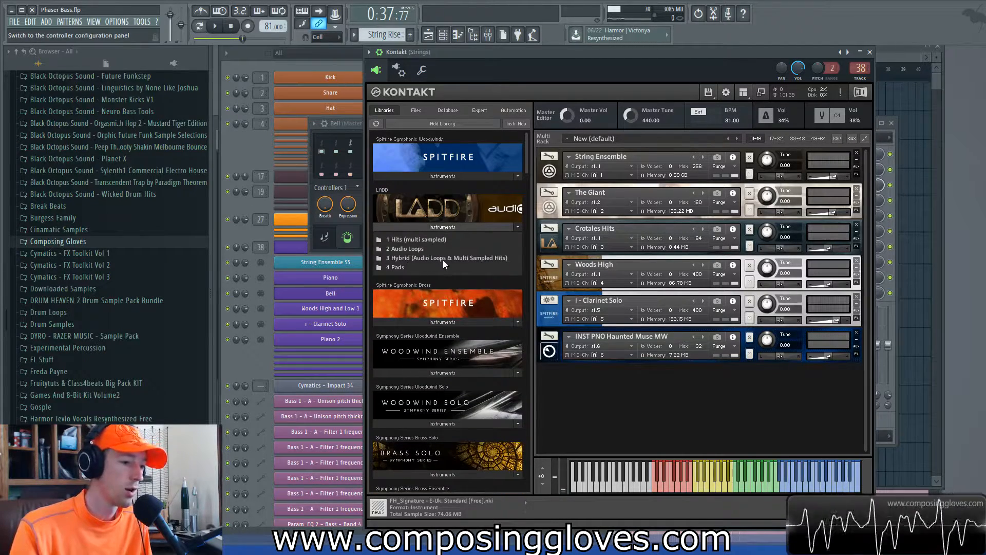
left_click(436, 229)
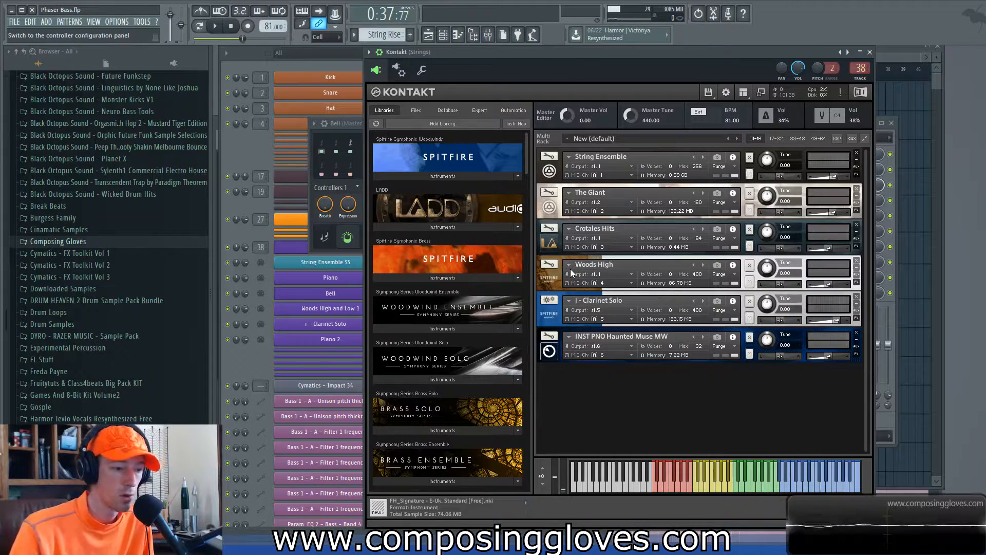
left_click(550, 281)
left_click(550, 282)
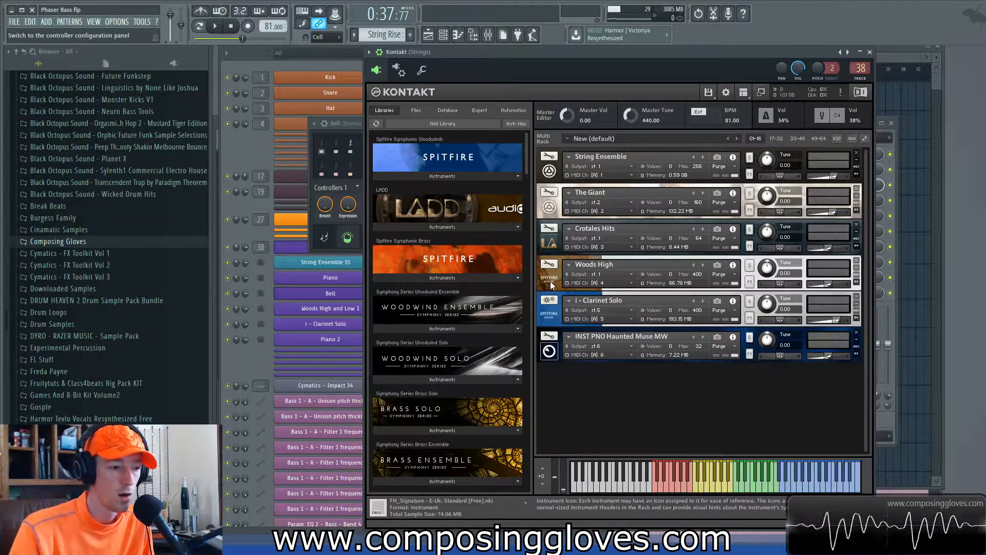
Bring up the playlist, play the Bell part from bar 17 with the Extra 1 track soloed, and restore all tracks.
left_click(888, 59)
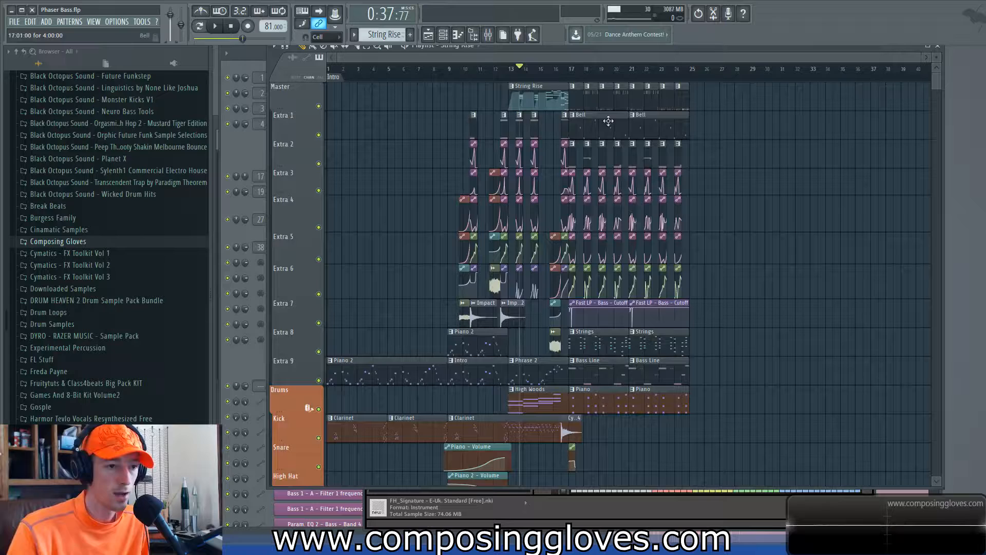
left_click(570, 70)
left_click(318, 135, "ctrl")
key("space")
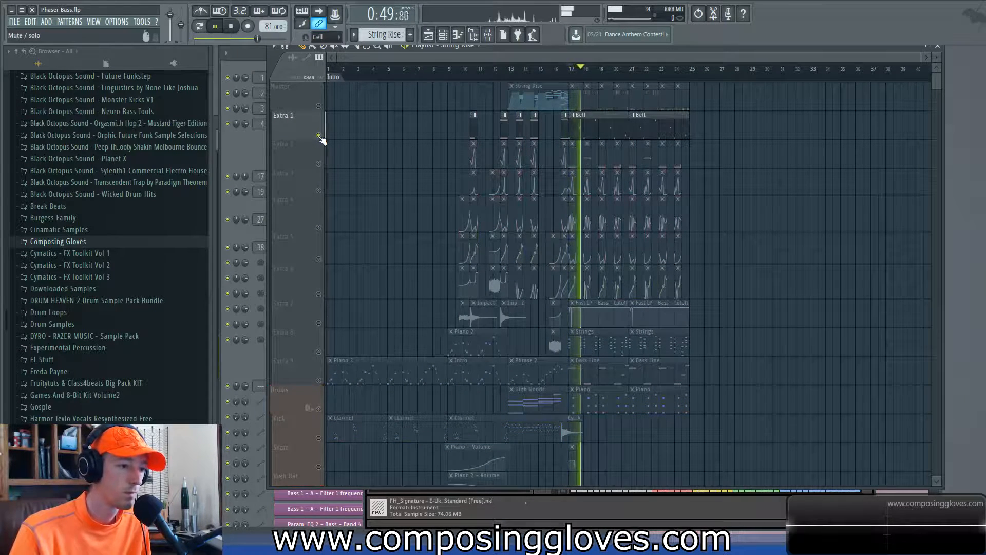
key("space")
left_click(319, 135, "ctrl")
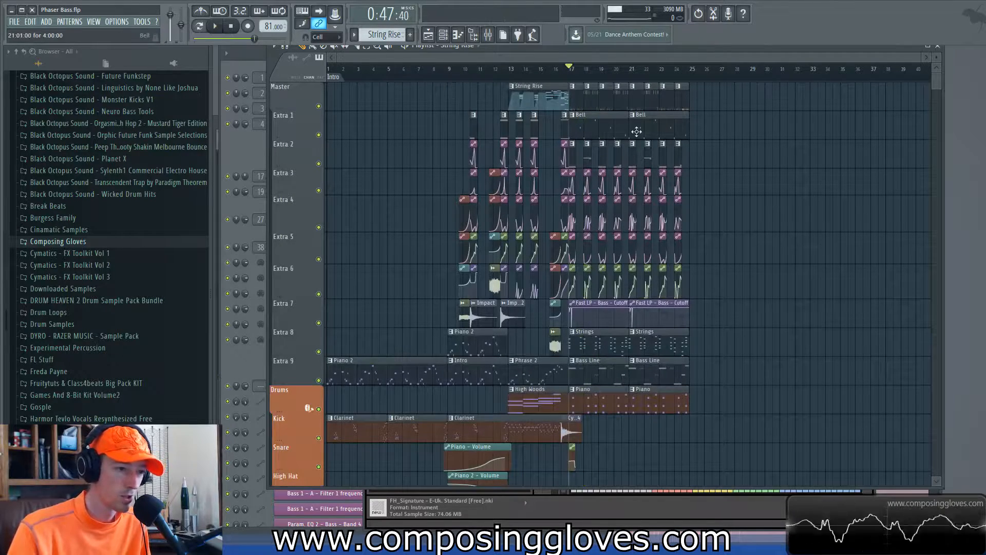
Play the full arrangement from bar 17 to hear the Bell part among all tracks, and stop playback.
scroll(607, 159, "up", 4)
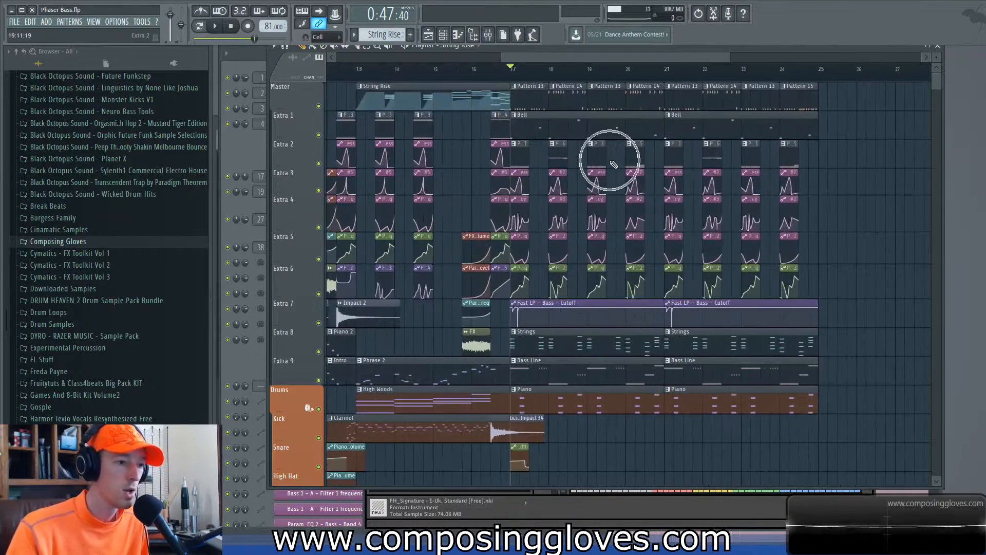
key("space")
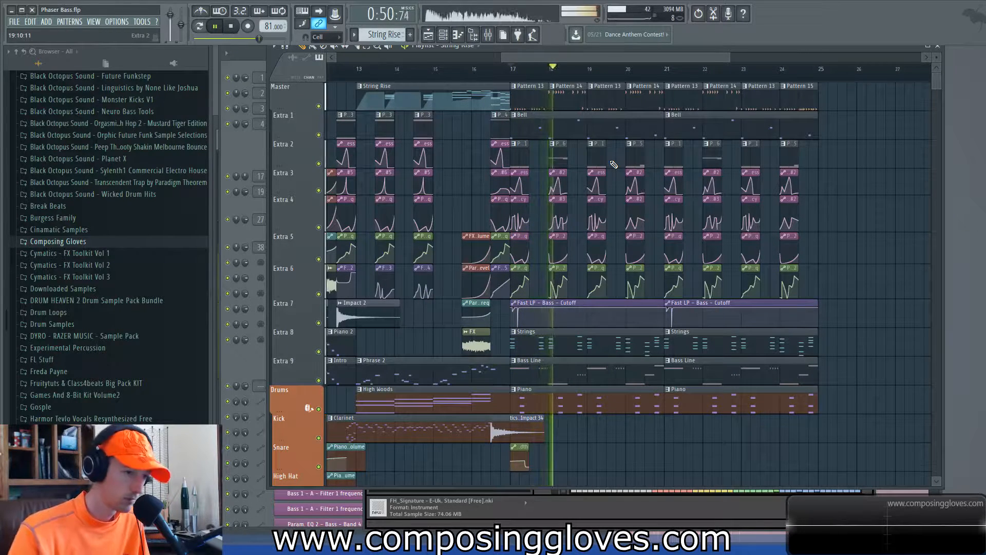
key("space")
Look back and forth through the channel rack, the String Ensemble SS piano roll and the playlist, finishing on the playlist.
key("F6")
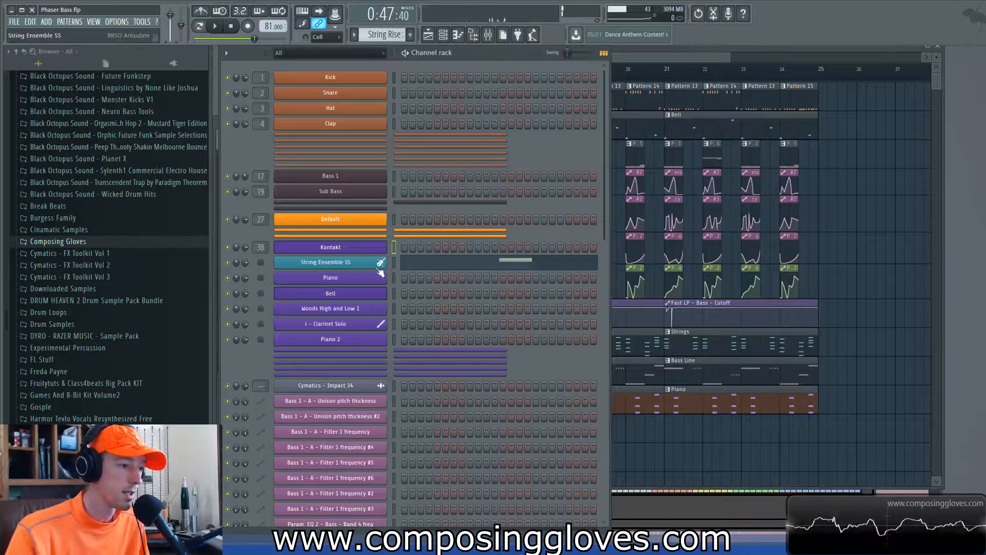
key("F6")
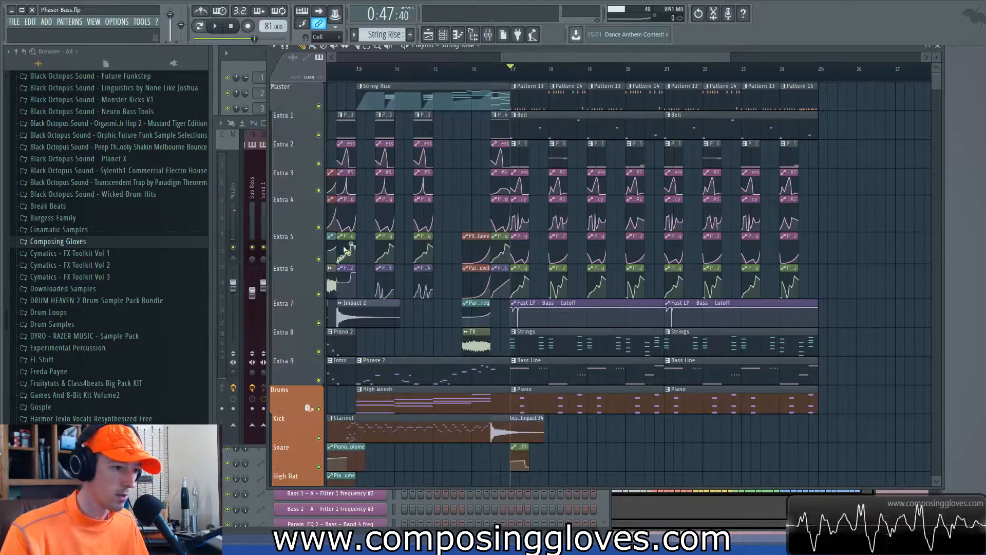
key("F7")
key("F6")
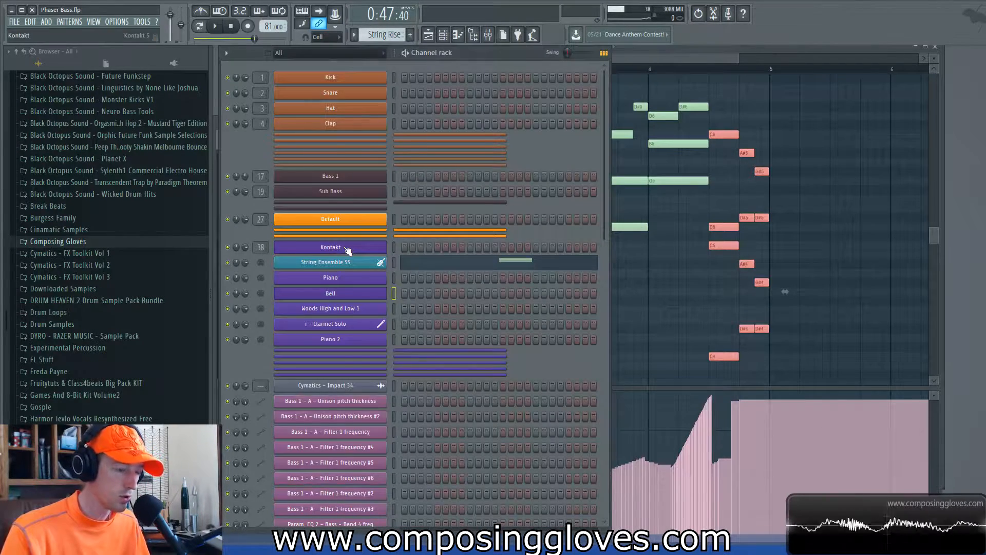
key("F5")
key("F7")
key("F6")
key("F5")
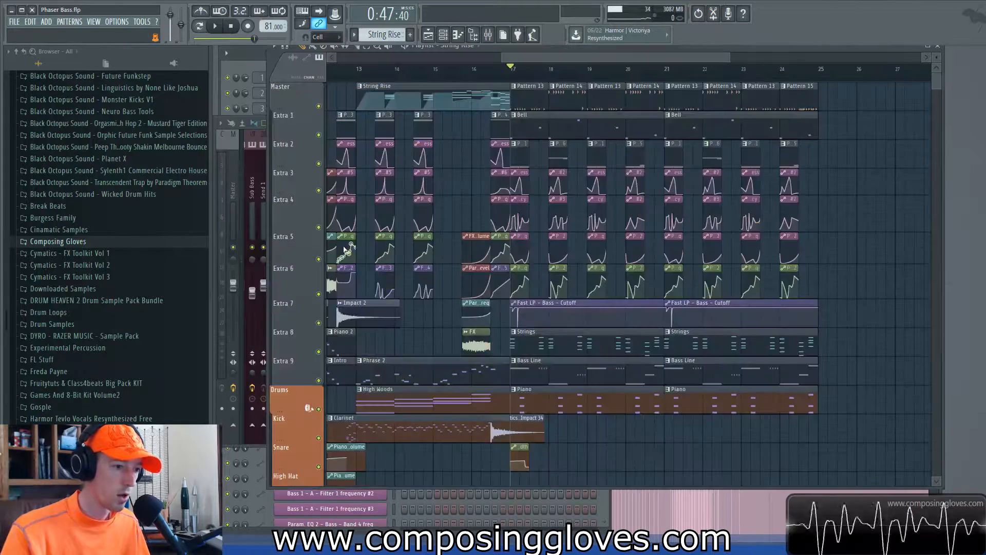
key("F6")
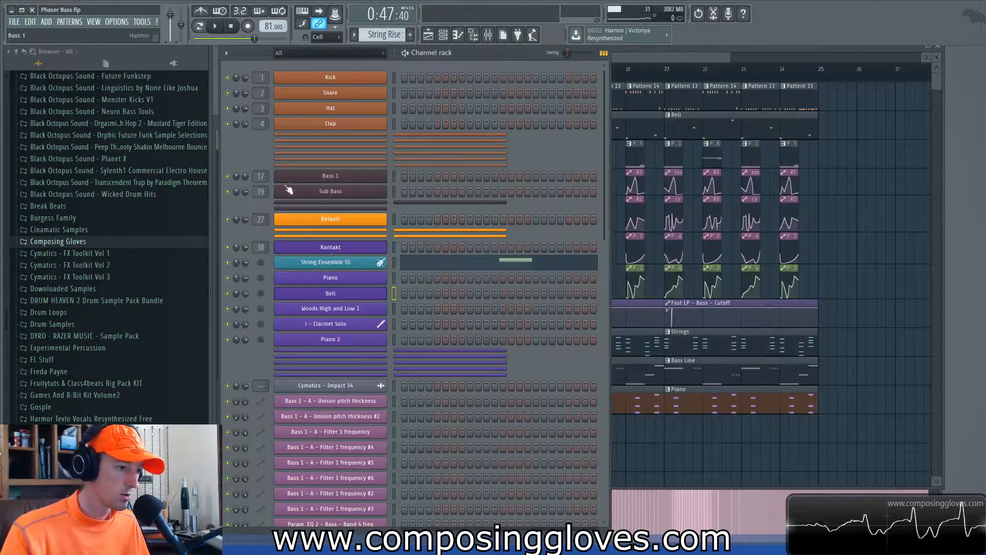
key("F7")
key("F6")
key("F7")
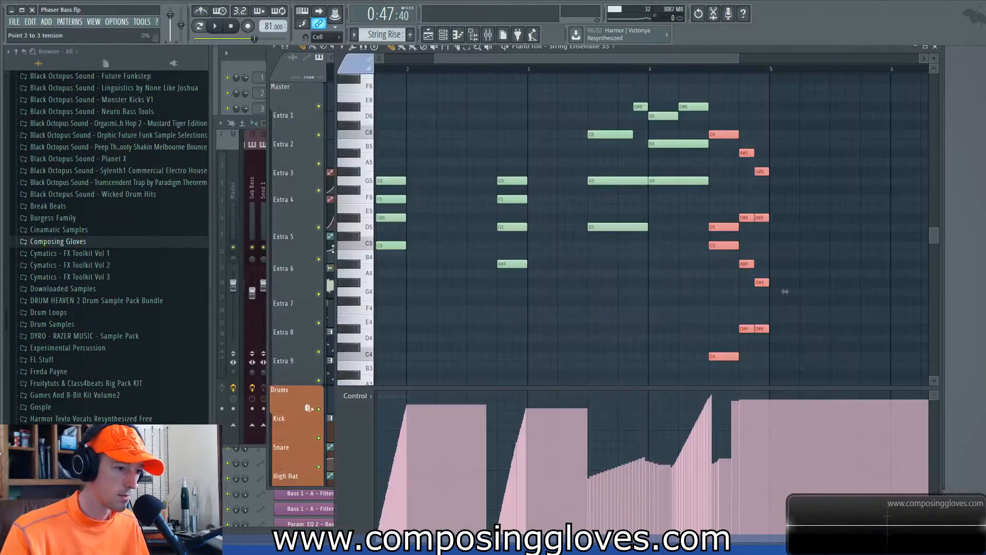
key("F5")
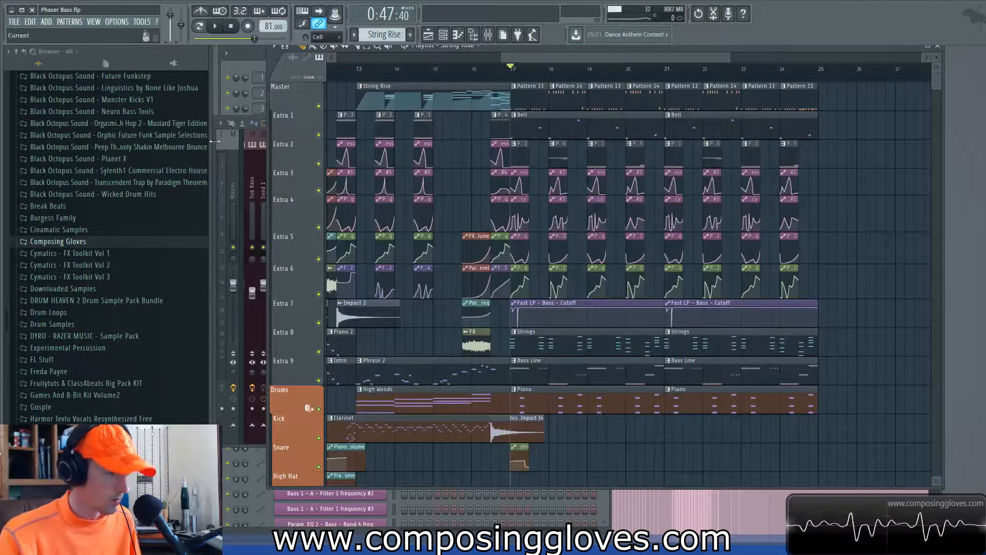
Bring up Kontakt and unfold the Woods High instrument to view its Albion Tundra interface.
key("F6")
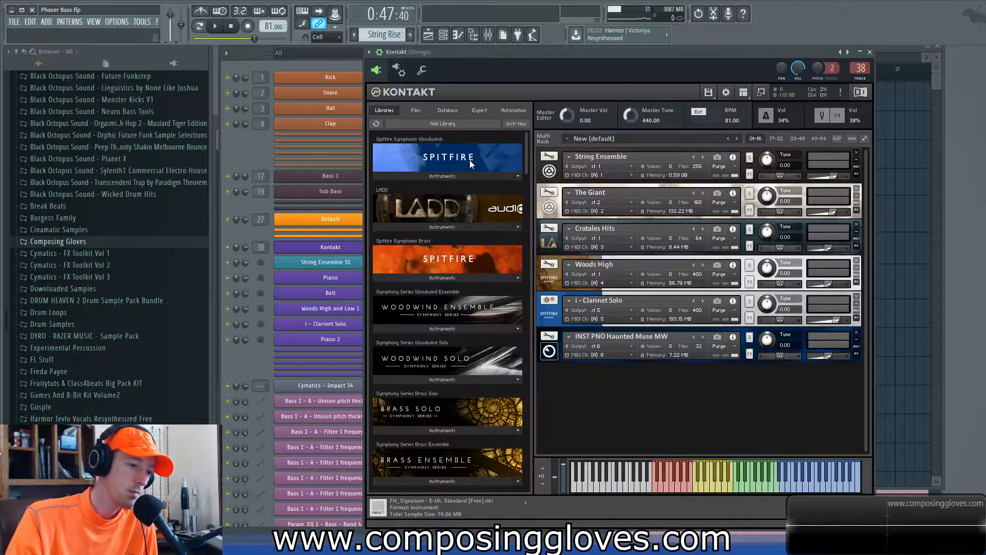
left_click(547, 282)
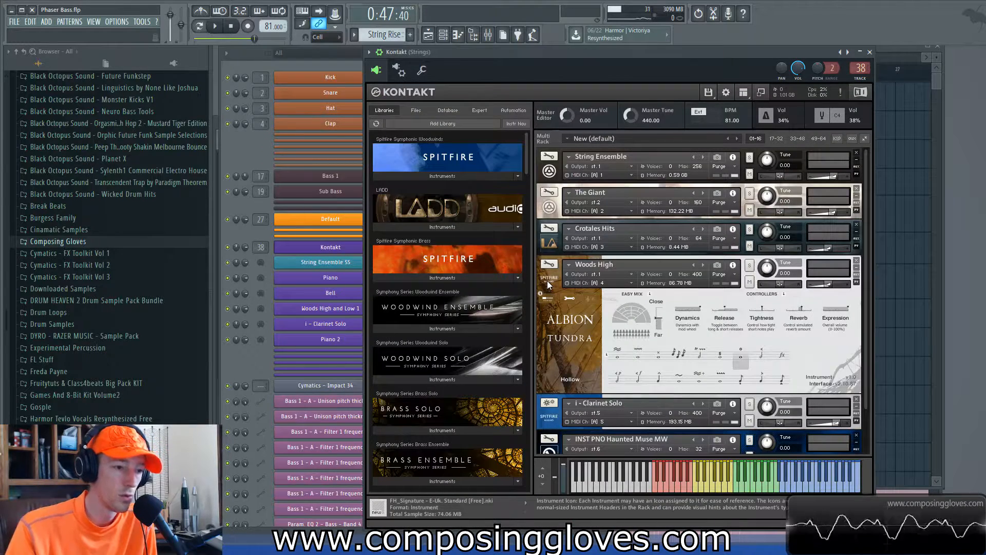
scroll(866, 296, "down", 2)
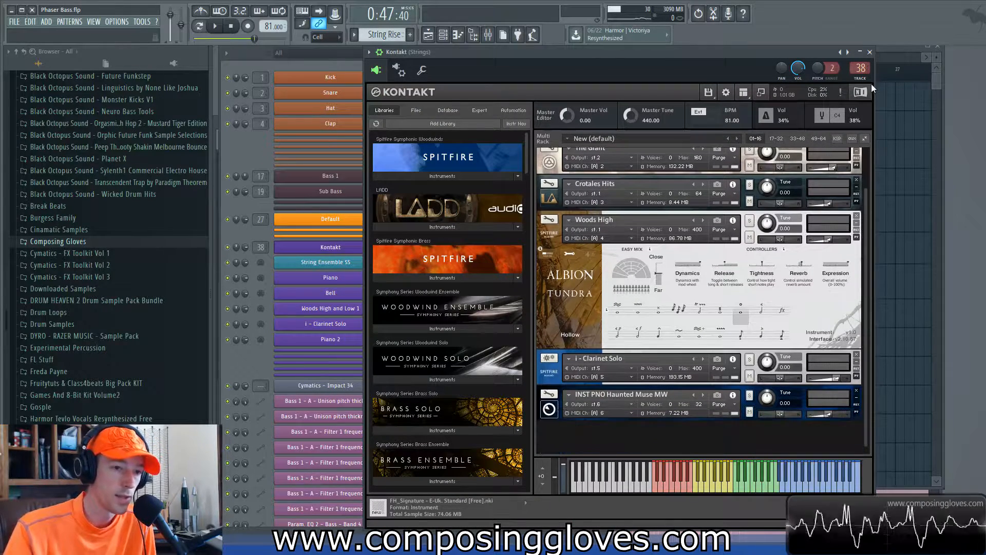
Return to the playlist, solo the Drums track and play the High Woods part from bar 13, stopping playback after listening.
left_click(883, 46)
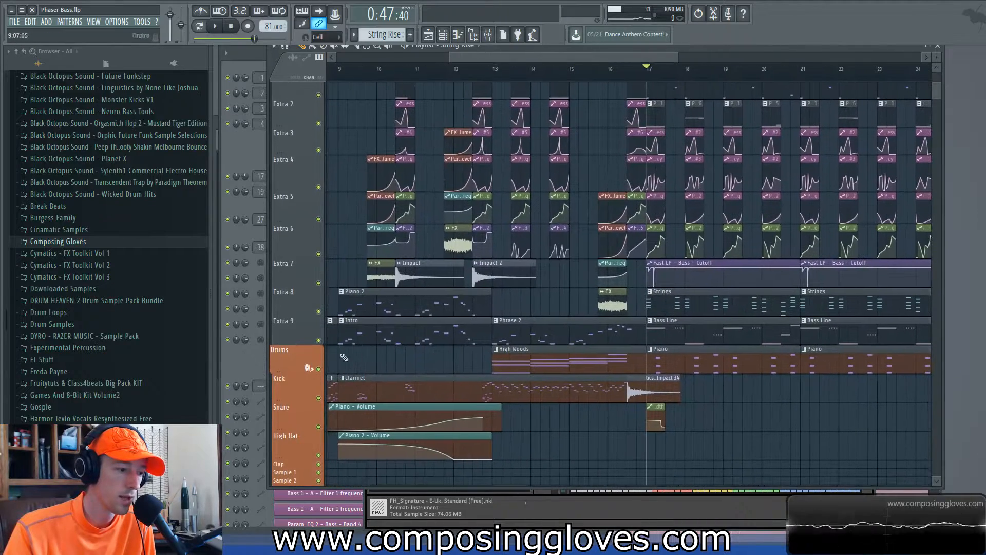
right_click(319, 369)
left_click(500, 78)
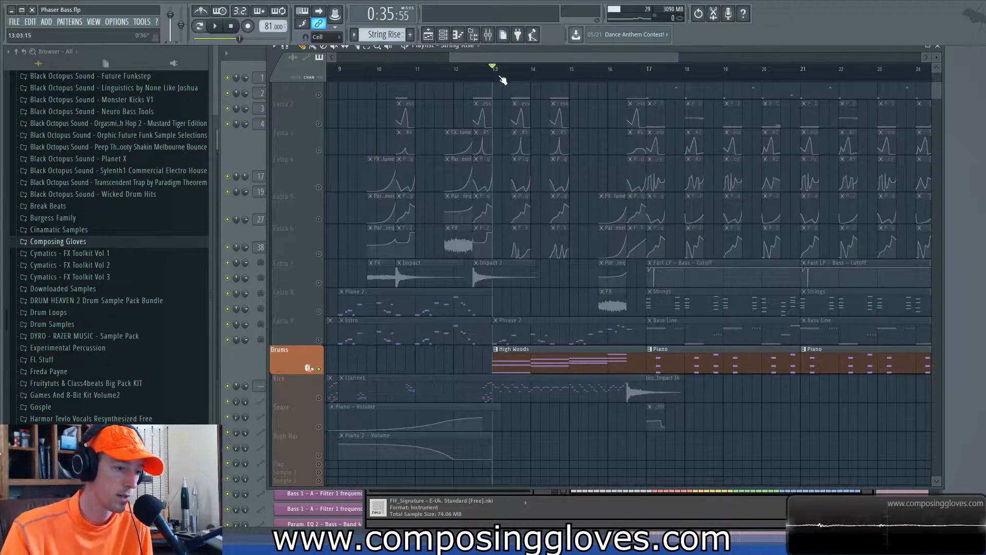
key("space")
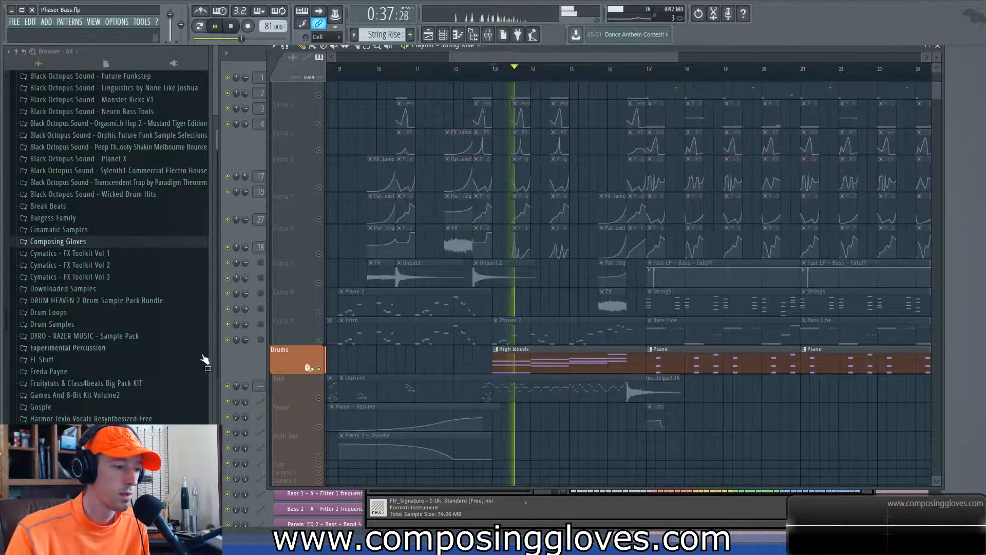
key("space")
Look at the selected Hollow articulation of Woods High in Kontakt, and open the High Woods clip in the piano roll.
key("F6")
left_click(675, 518)
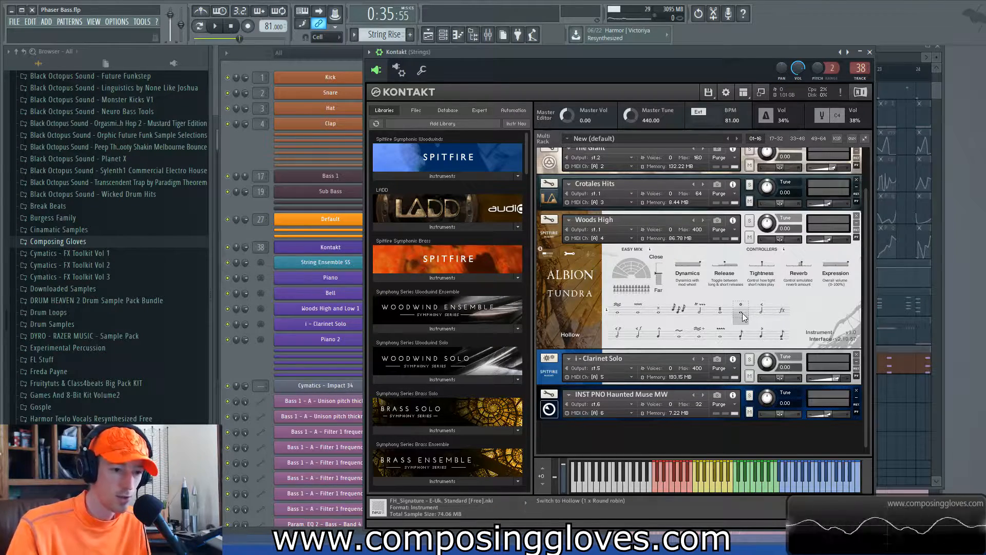
left_click(249, 152)
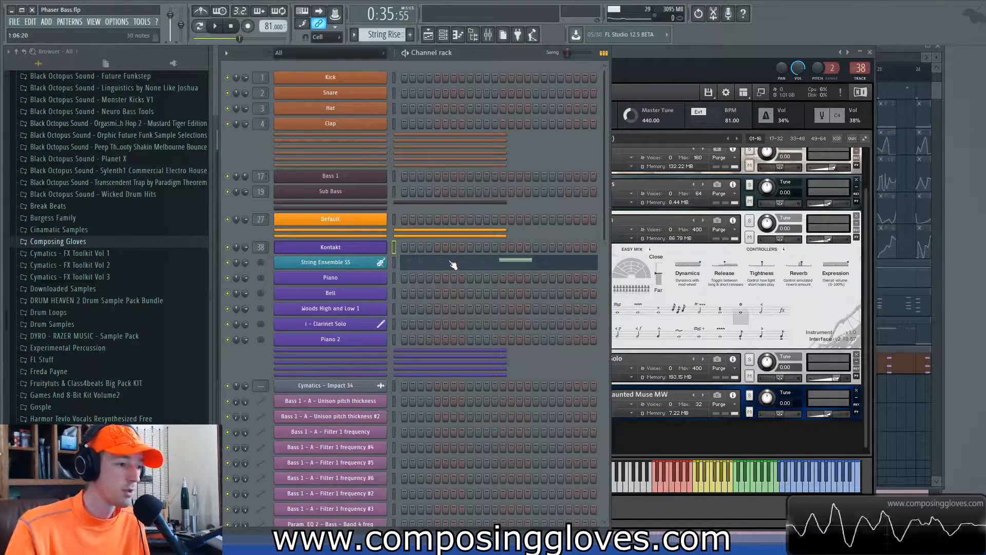
left_click(891, 56)
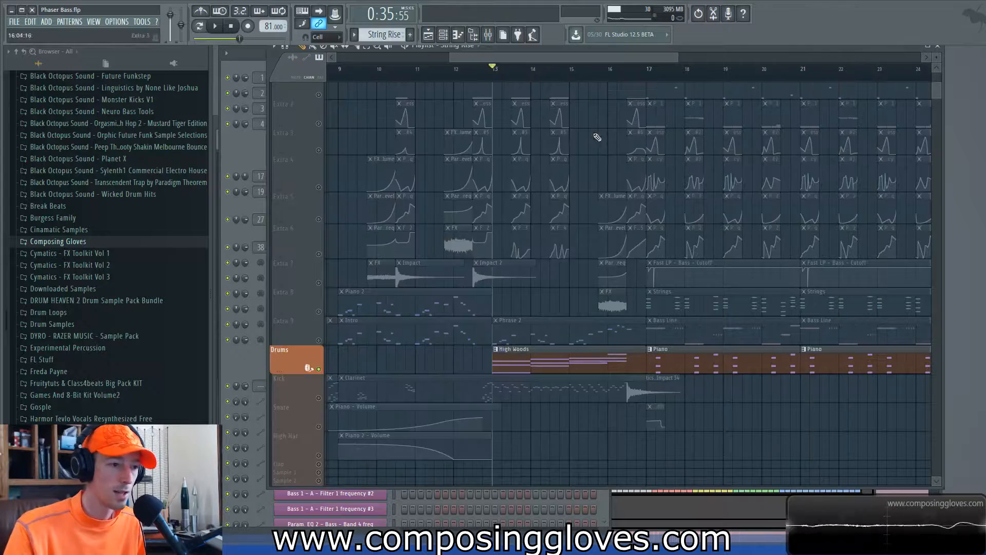
scroll(593, 164, "up", 2)
double_click(565, 408)
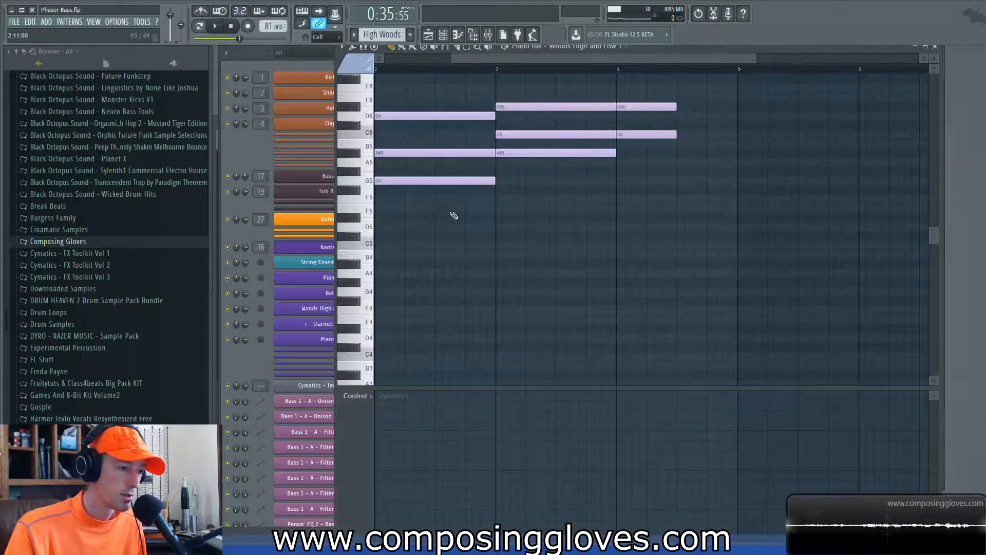
Select all notes of the High Woods pattern and play them with their current articulation.
left_click_drag(412, 174, 575, 253)
left_click_drag(361, 113, 531, 375)
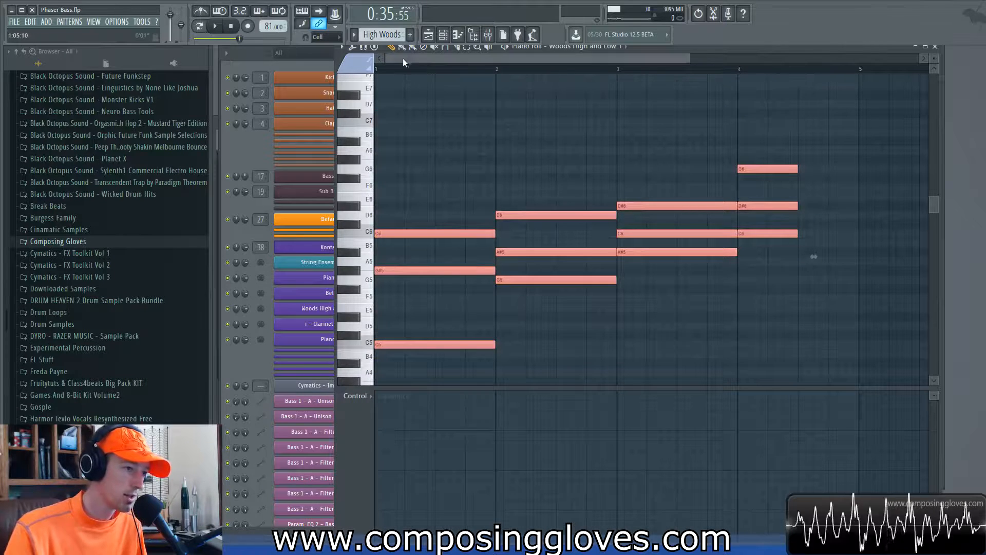
key("space")
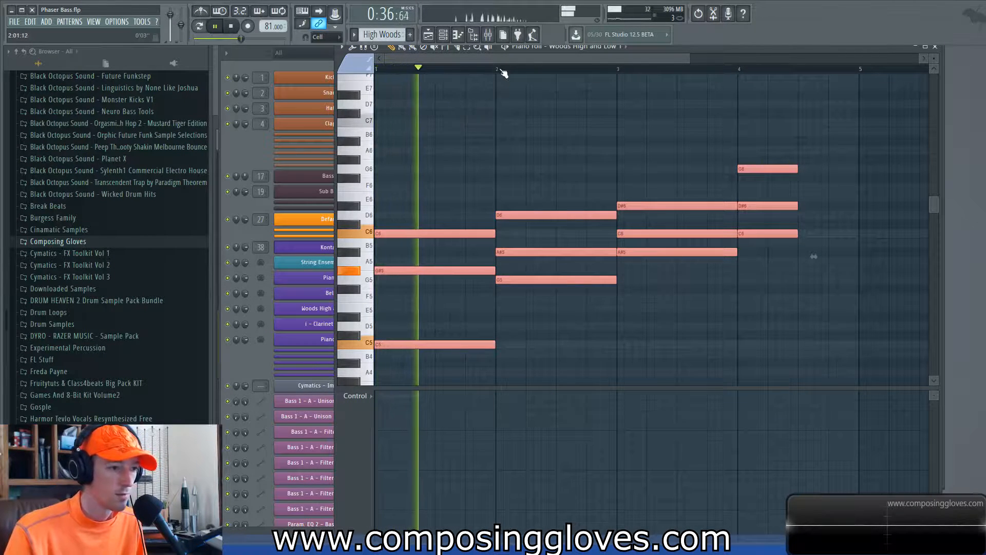
key("space")
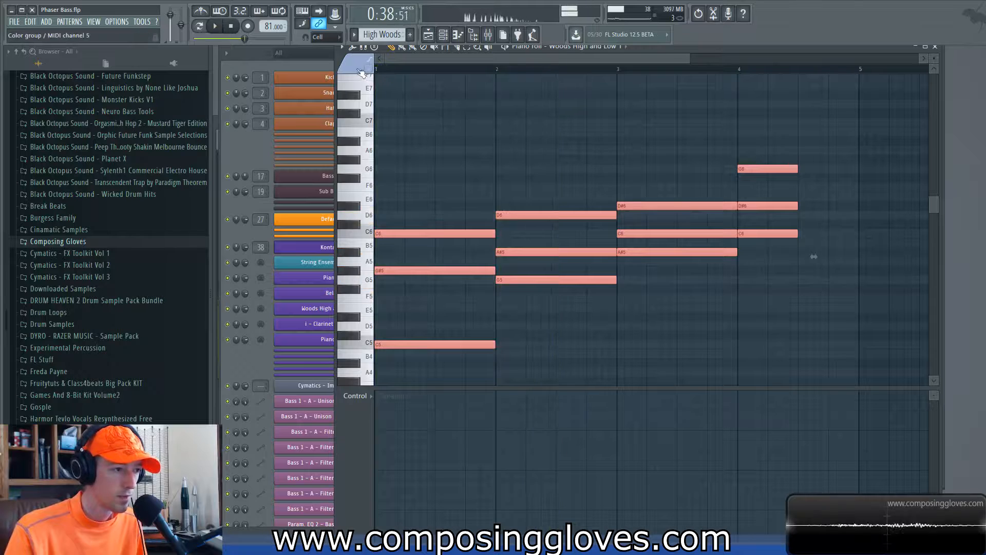
Assign the selected High Woods notes to the Air articulation (note colour 1) and play the passage.
left_click(353, 67)
left_click(365, 90)
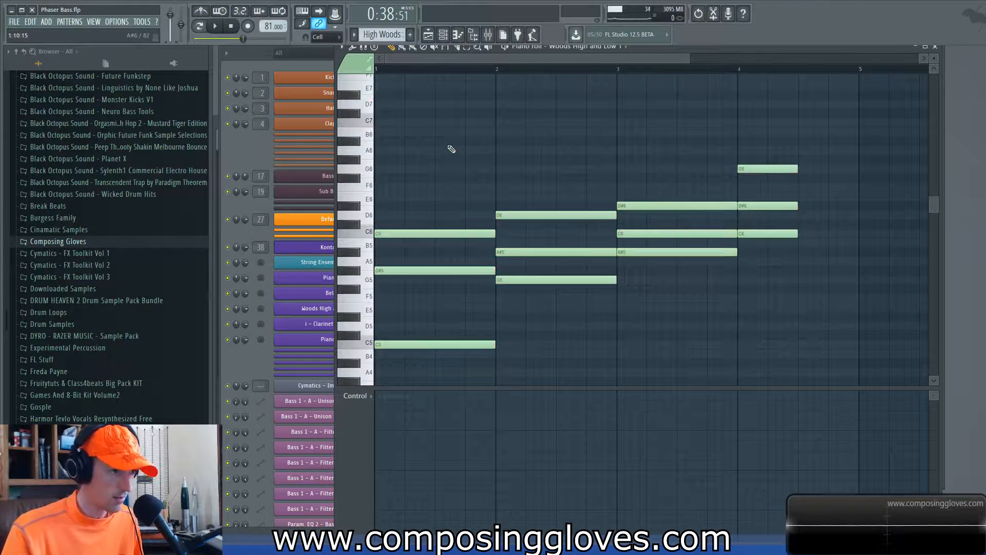
key("space")
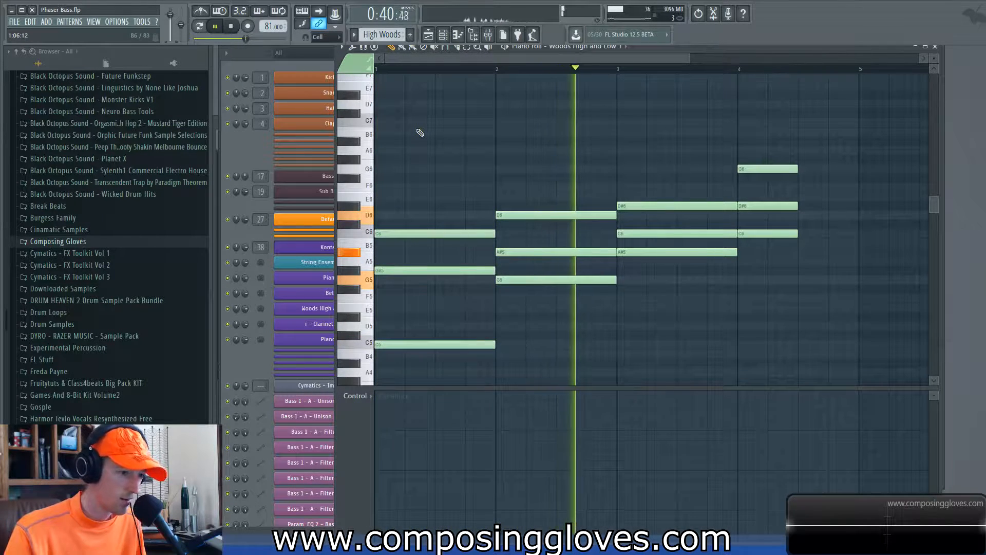
key("space")
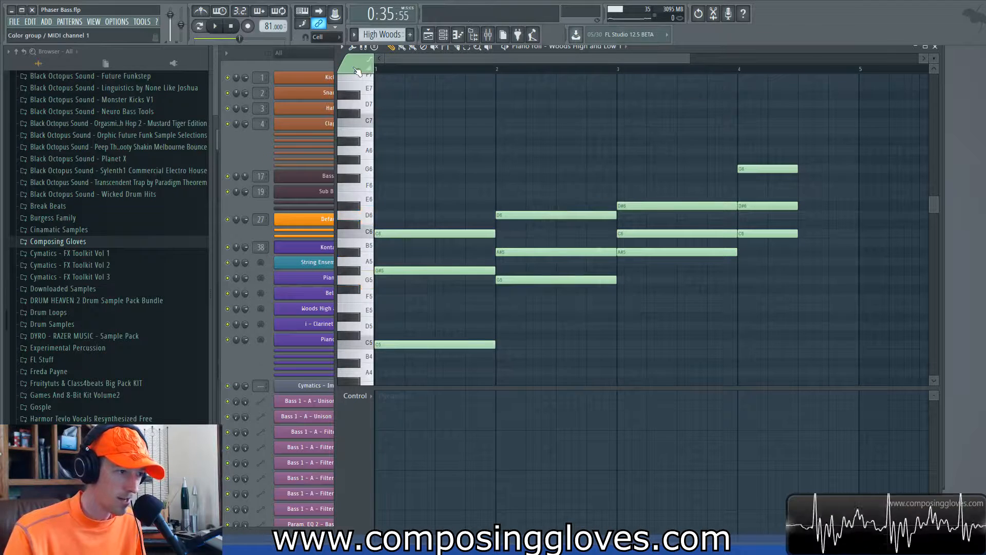
Assign all High Woods notes to Aleatoric Overblown (note colour 2) and play the passage.
left_click_drag(437, 156, 836, 342)
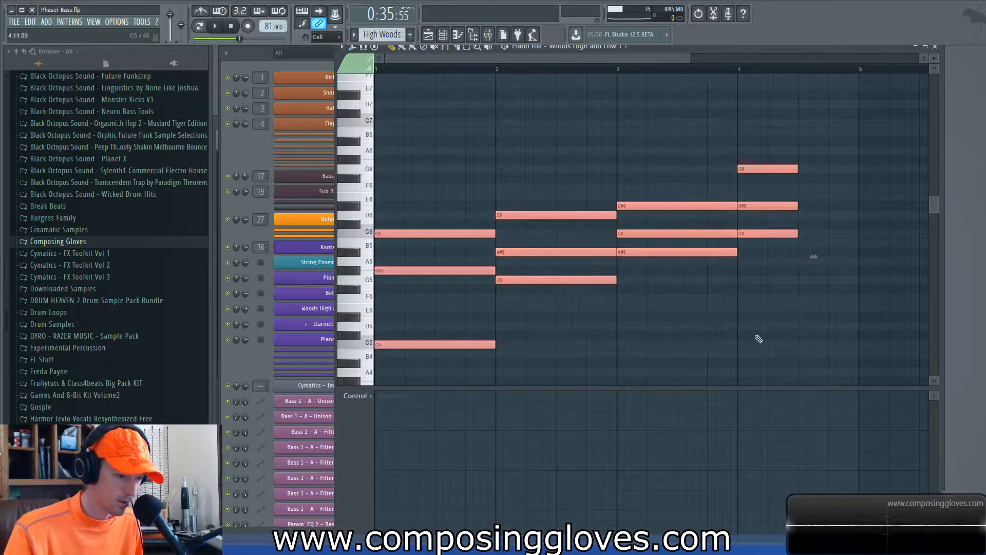
left_click(365, 68)
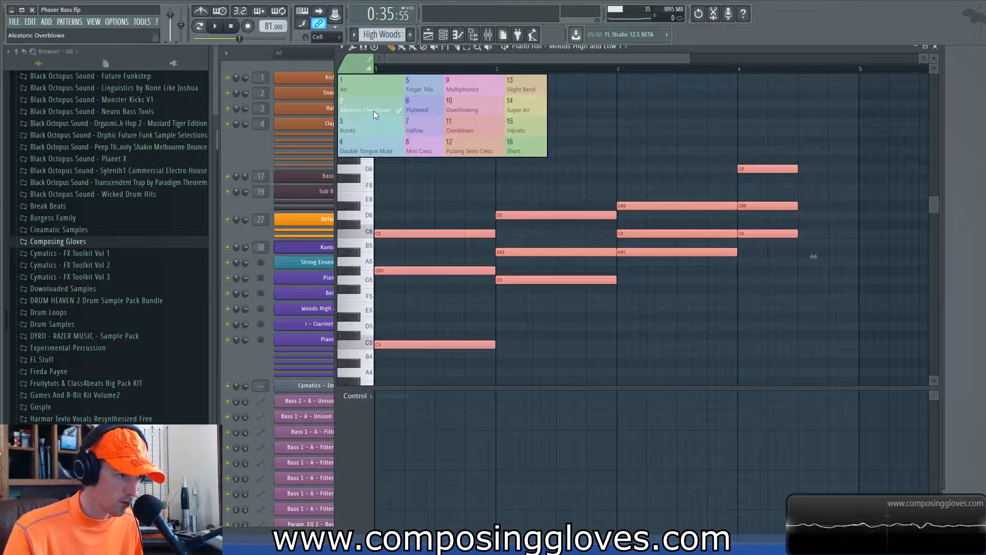
left_click(374, 110)
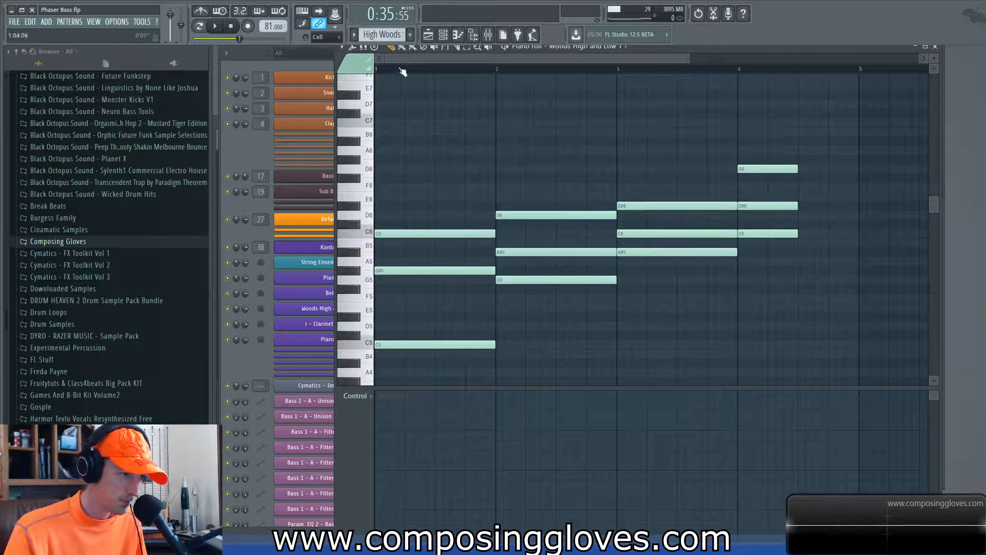
key("space")
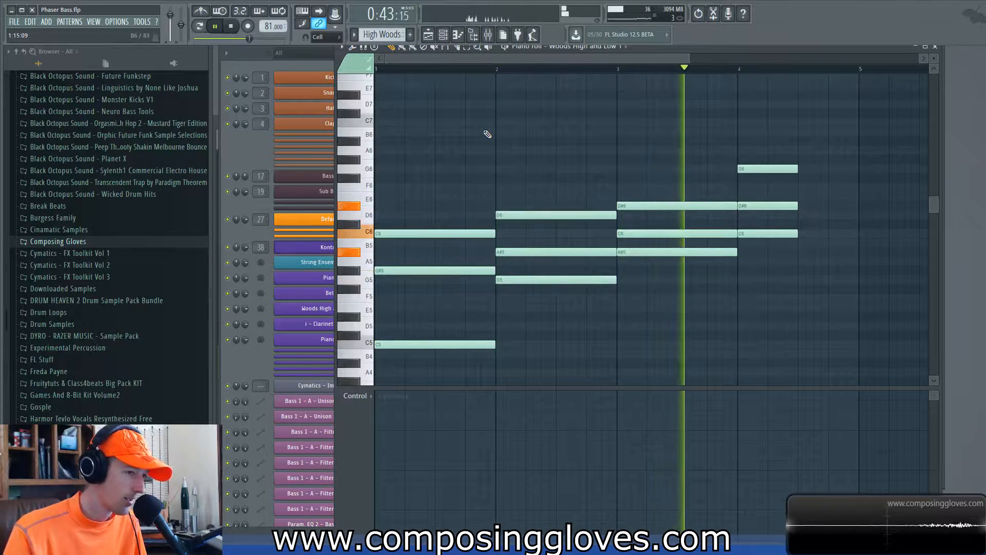
key("space")
Set all High Woods notes back to the Hallow articulation (note colour 7).
left_click_drag(440, 92, 788, 378)
left_click(353, 72)
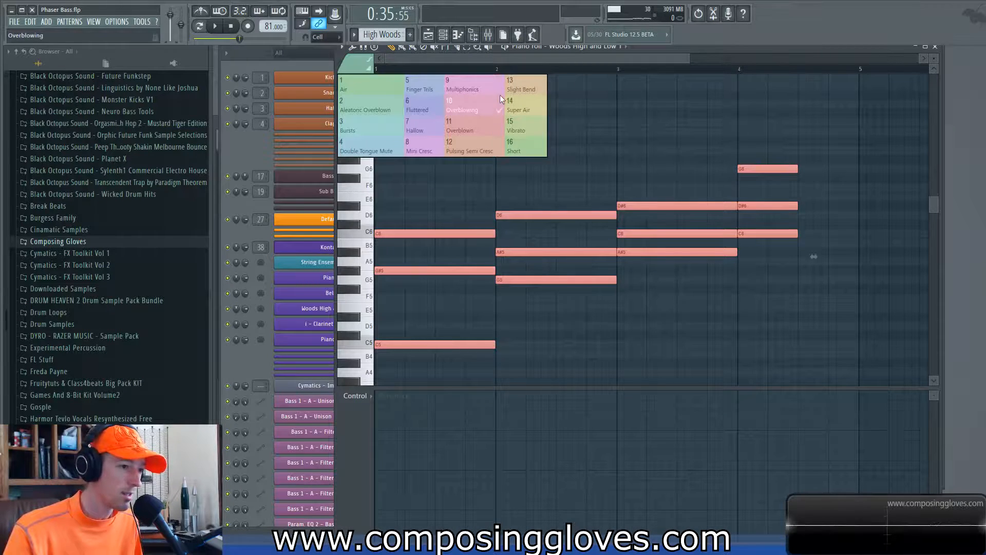
left_click(418, 128)
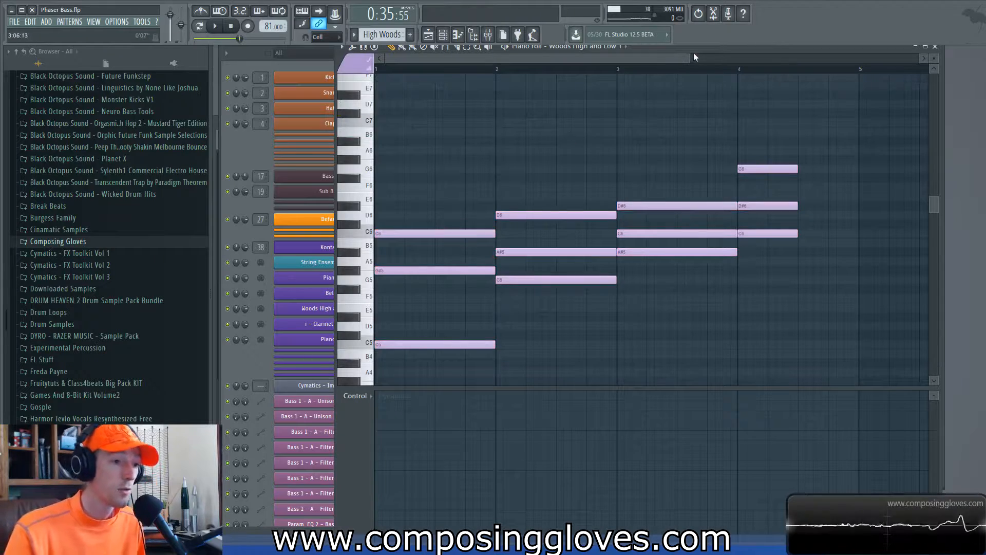
Bring Kontakt back up, fold the Woods High instrument and unfold i - Clarinet Solo.
left_click(257, 161)
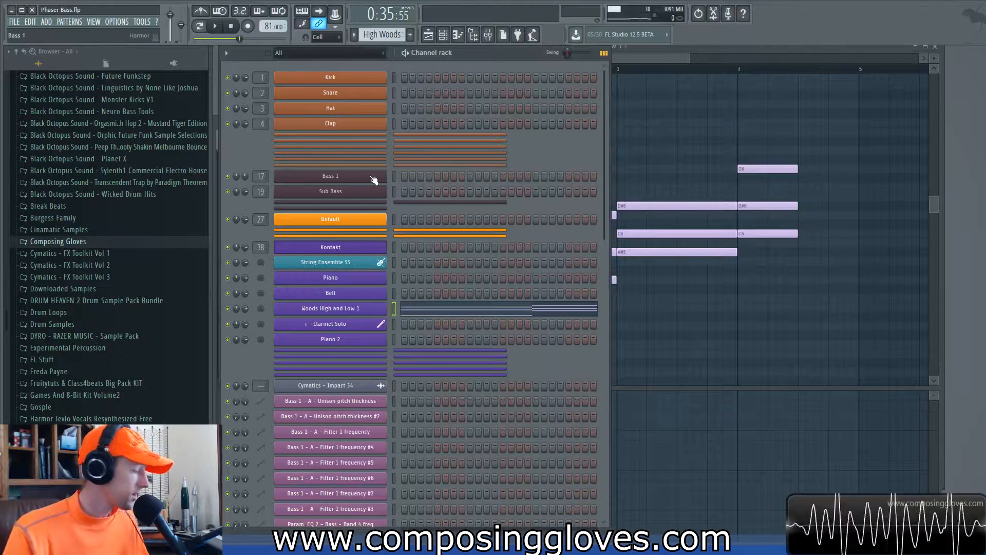
key("F5")
key("ctrl+Tab")
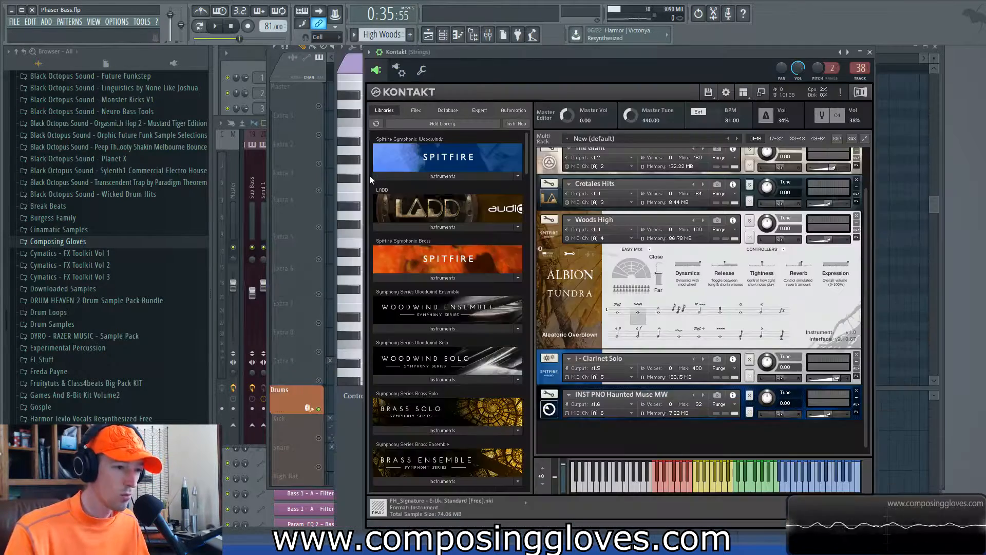
left_click(551, 233)
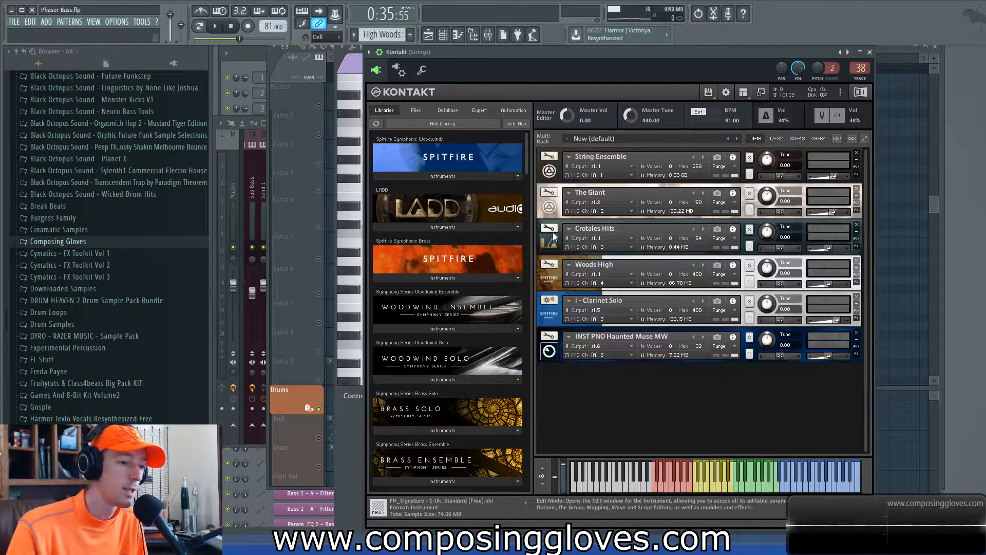
left_click(545, 315)
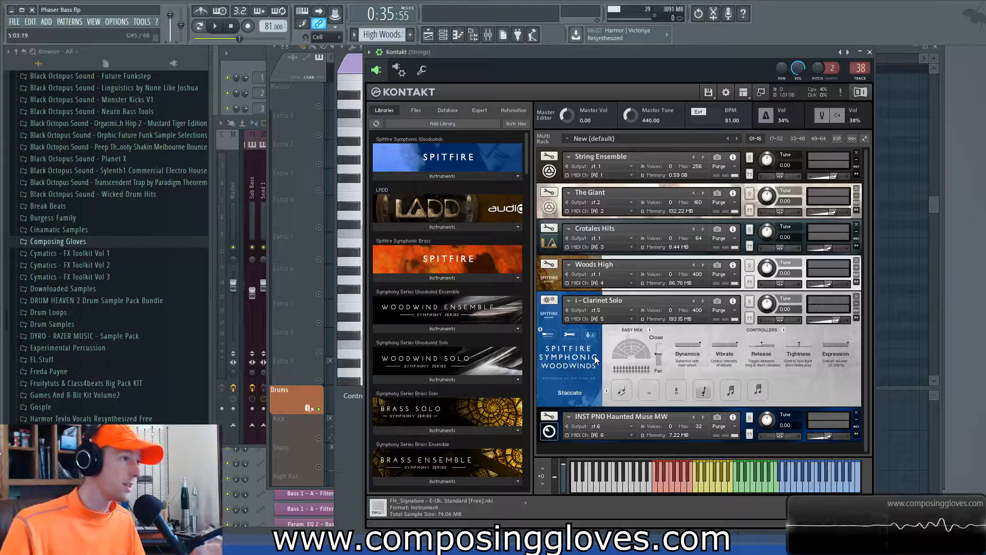
Look over the Spitfire Symphonic Woodwinds instrument list and the clarinet's detailed controls, and fold the library list.
left_click(442, 176)
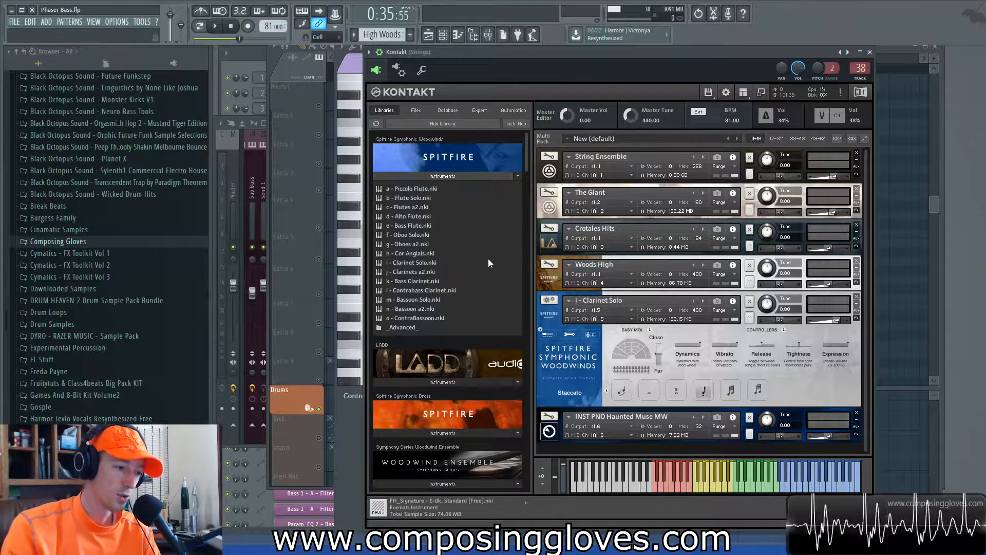
left_click(571, 335)
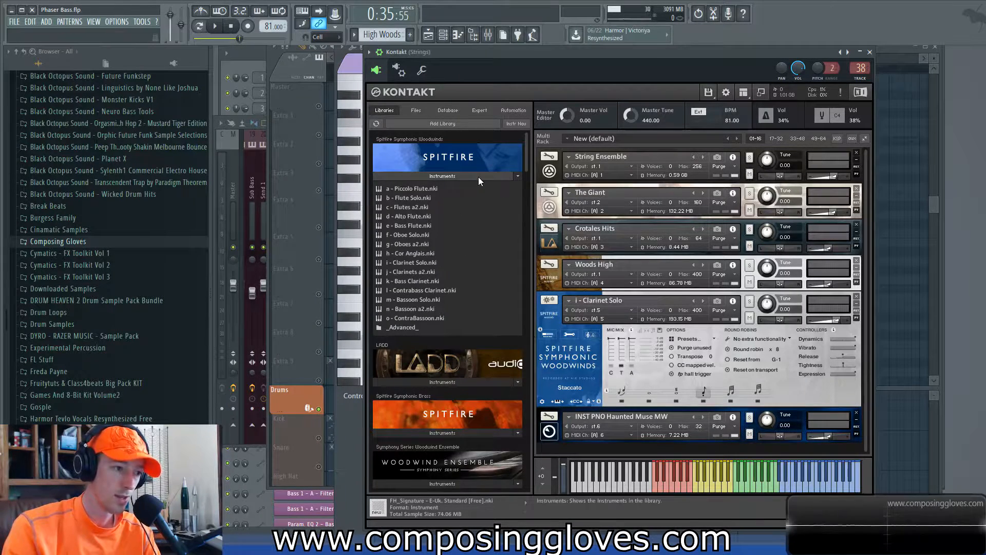
left_click(450, 175)
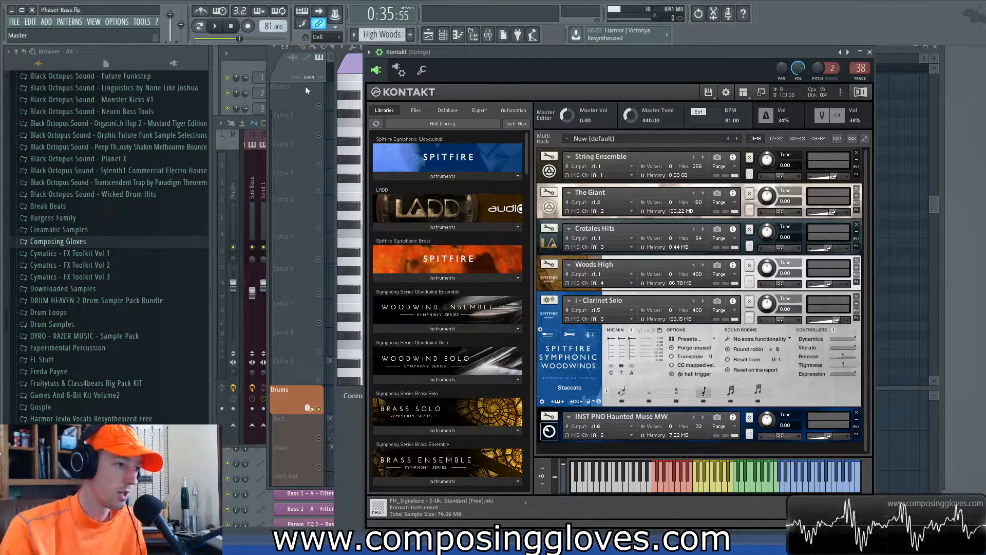
Move the Kontakt window aside and bring the playlist to the front.
left_click_drag(552, 53, 799, 162)
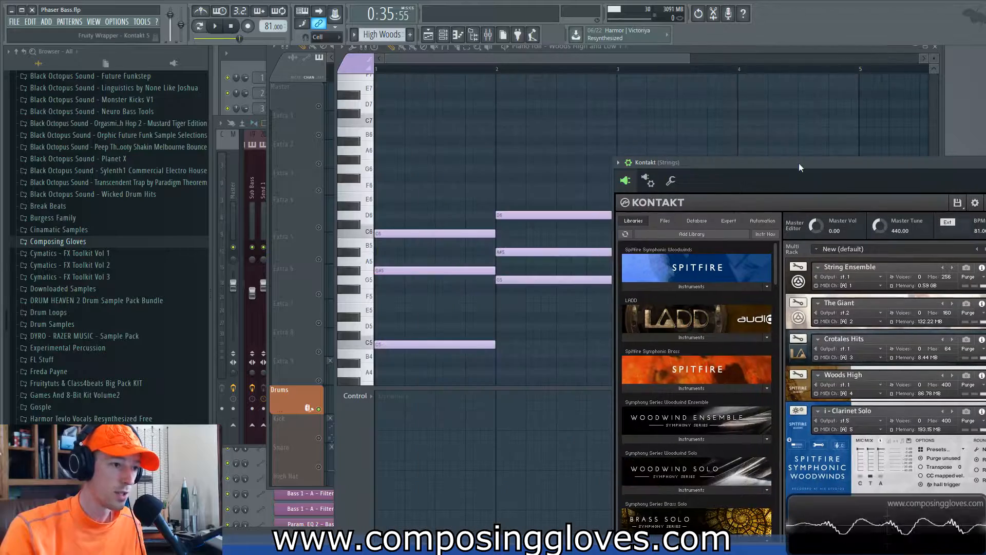
left_click(235, 58)
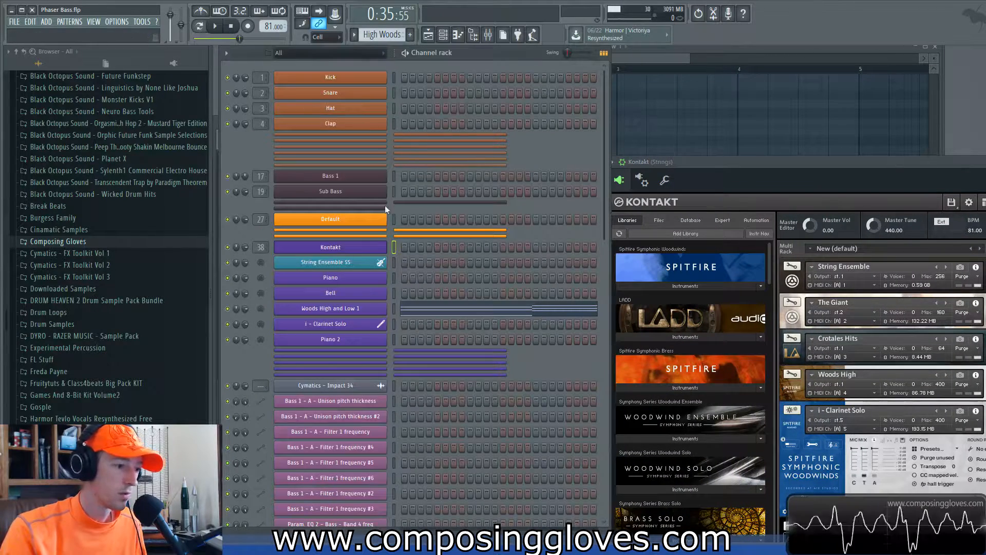
left_click(750, 57)
key("F5")
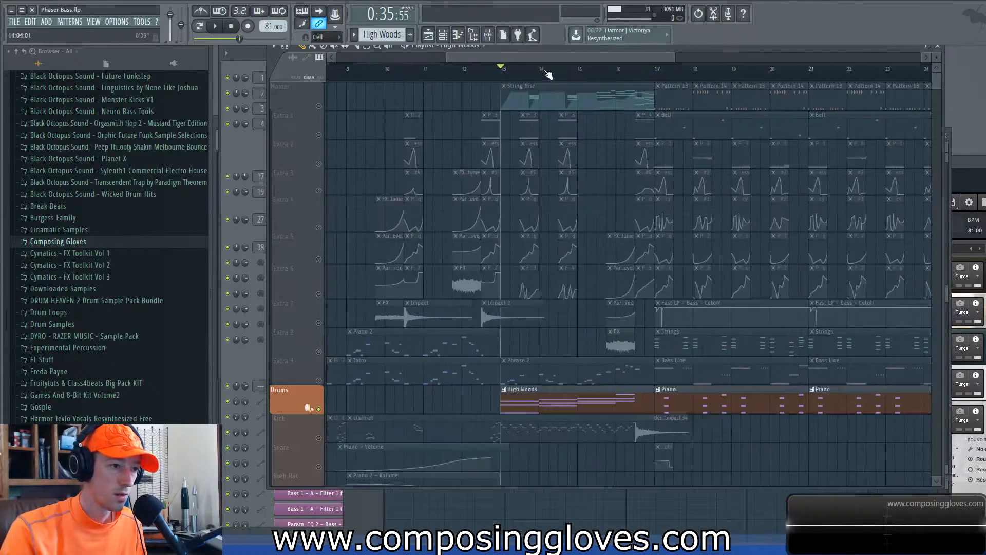
Solo the Kick track and play its Clarinet clips from bar 1.
left_click_drag(42, 106, 133, 194)
right_click(319, 438)
left_click_drag(509, 378, 621, 295)
key("space")
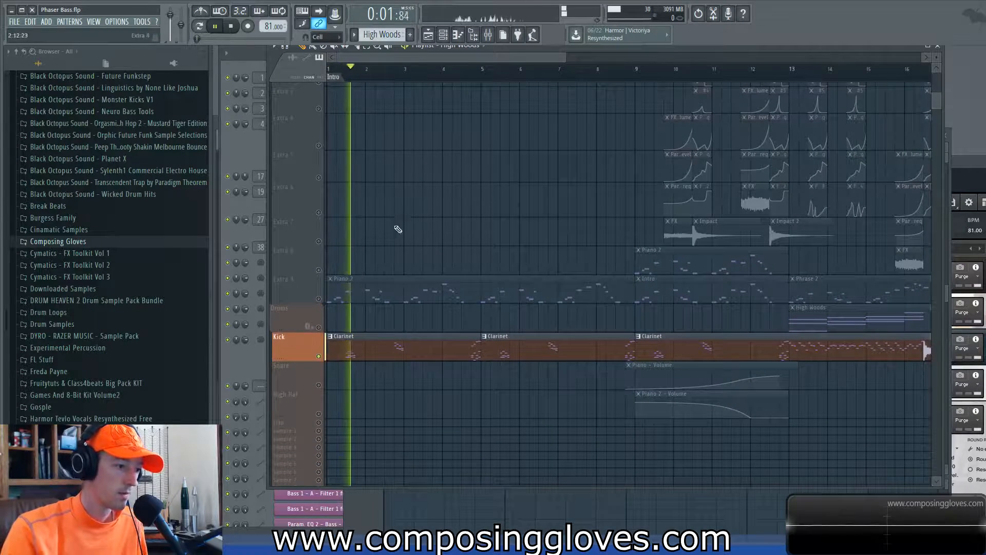
Open the first Clarinet clip in the piano roll and look over the i - Clarinet Solo notes.
double_click(359, 353)
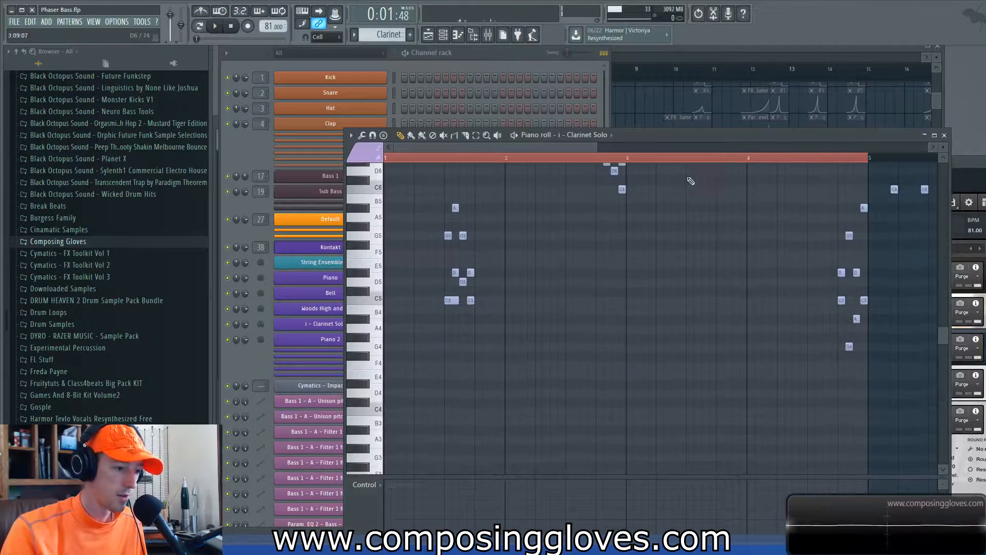
scroll(584, 286, "up", 3)
scroll(554, 287, "down", 3)
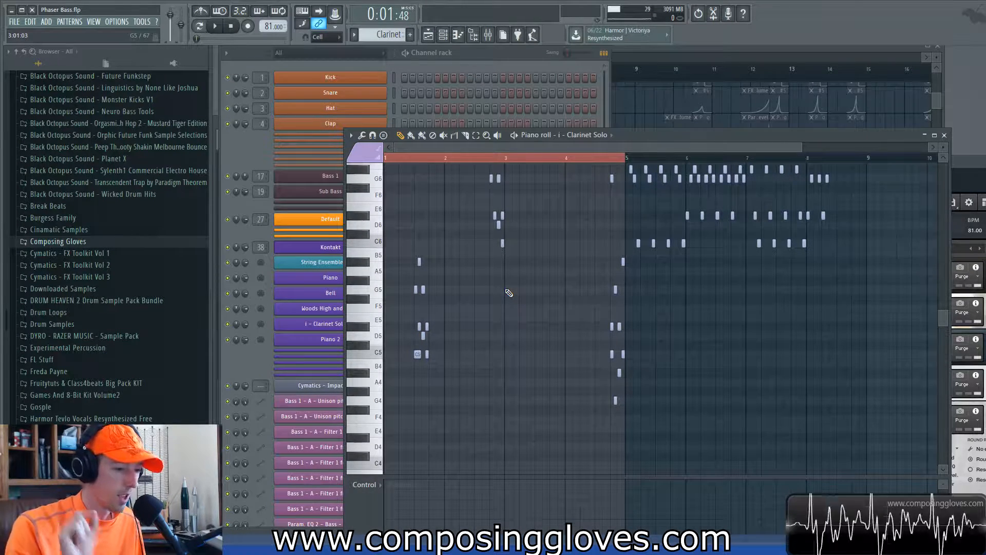
Play the i - Clarinet Solo notes and compare the sound with the Verb & Delay Send mixer track muted and unmuted.
key("space")
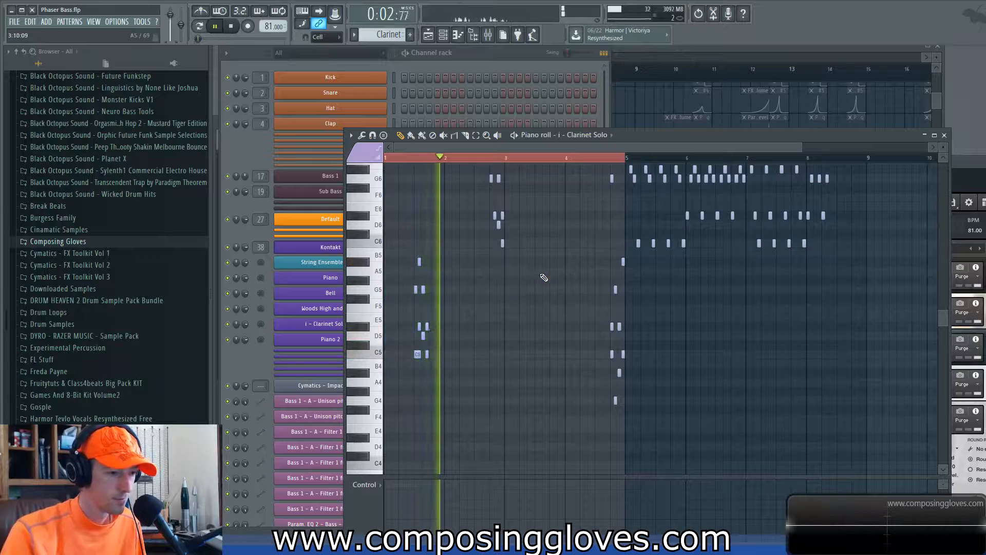
key("space")
key("F9")
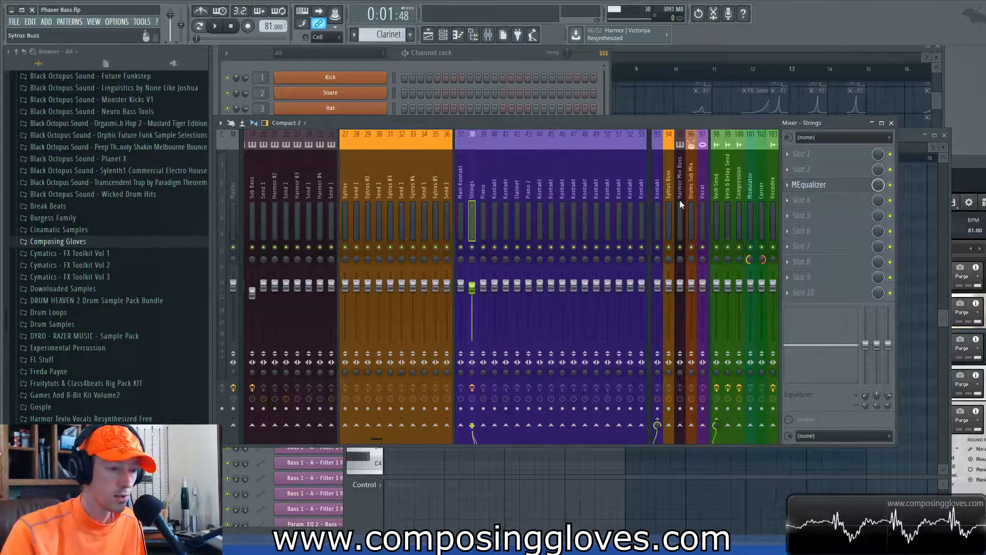
left_click(727, 247)
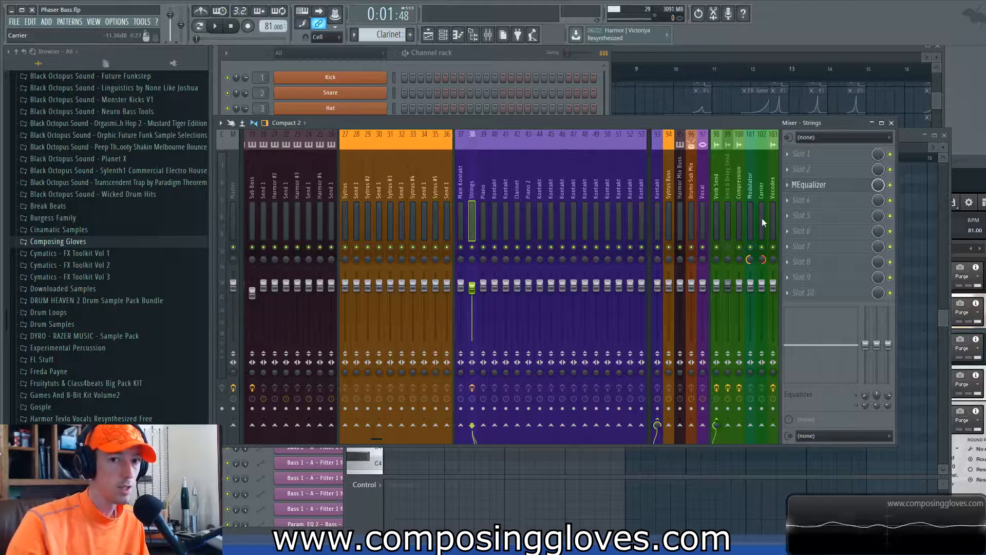
key("space")
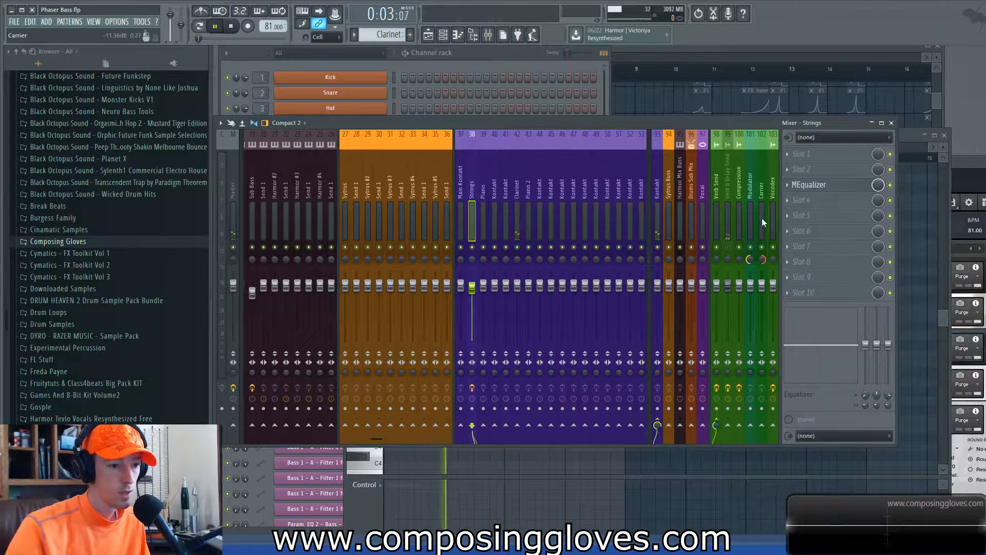
left_click(729, 247)
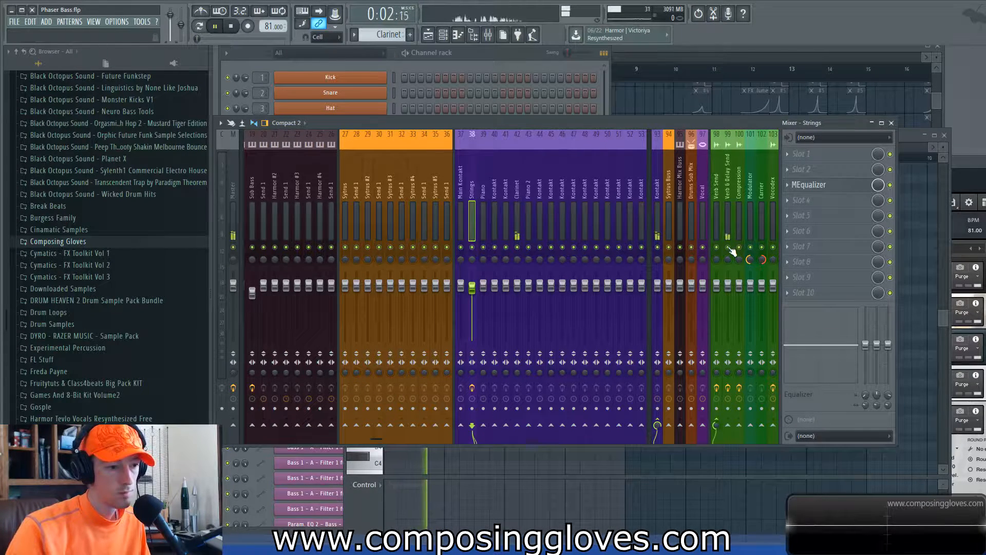
key("space")
Move the Kontakt window in front of the playlist and unload the i - Clarinet Solo's T microphone.
left_click(636, 49)
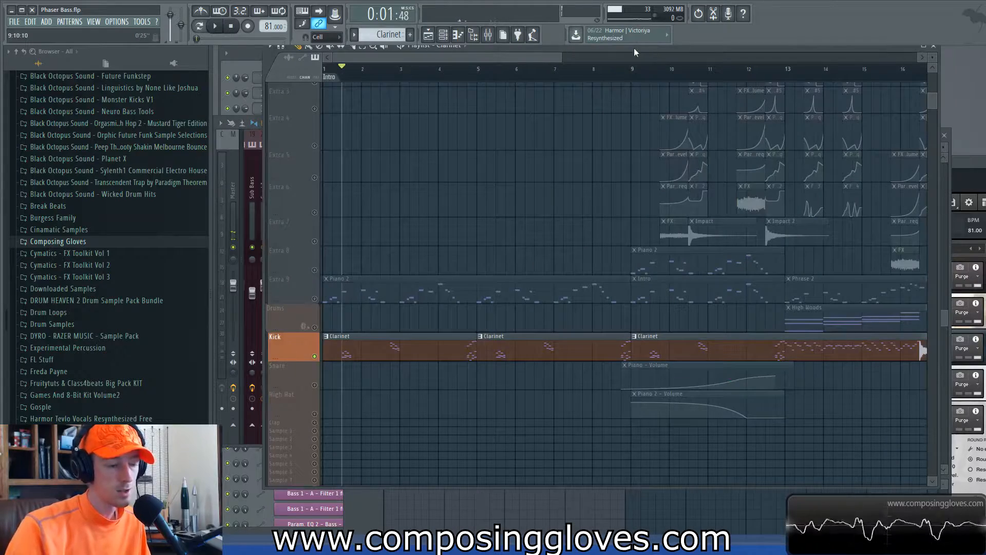
left_click_drag(965, 163, 765, 94)
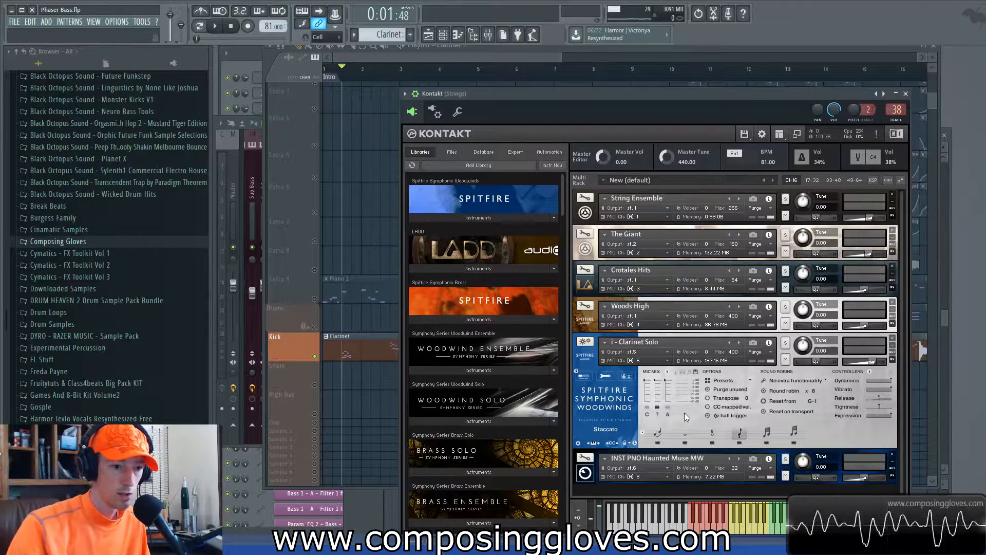
left_click(659, 408)
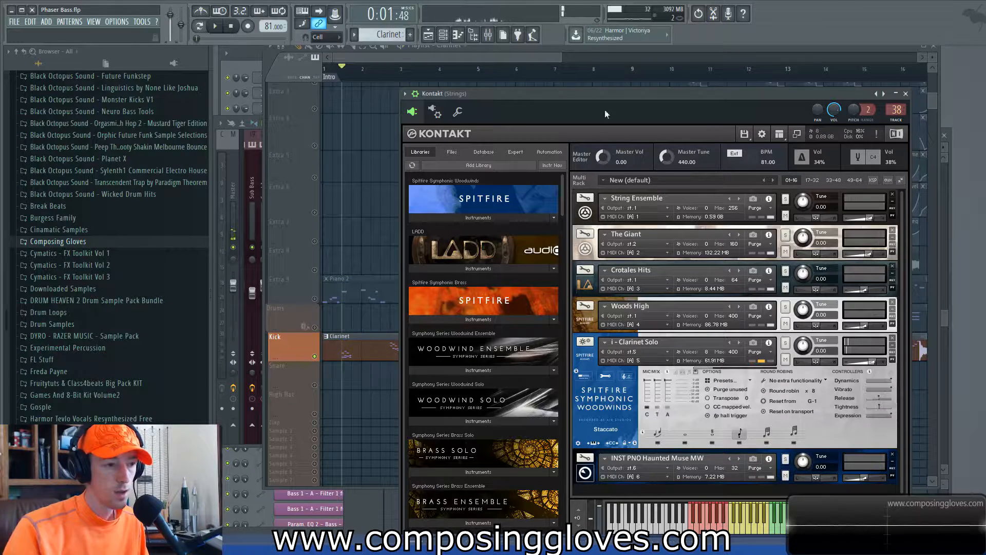
Toggle the Verb & Delay Send mixer track off and on, and reload the clarinet's T microphone in Kontakt.
left_click(488, 35)
left_click(727, 247)
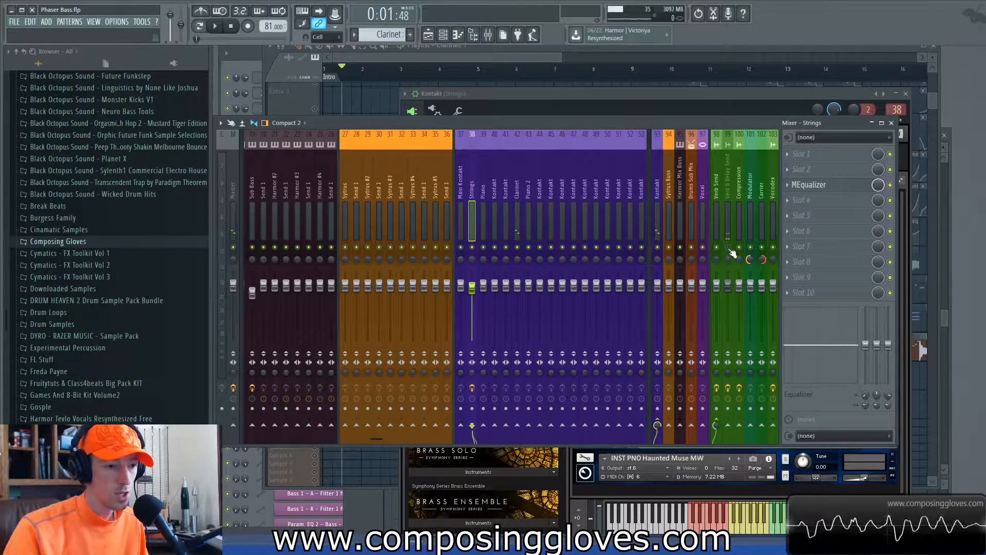
left_click(728, 248)
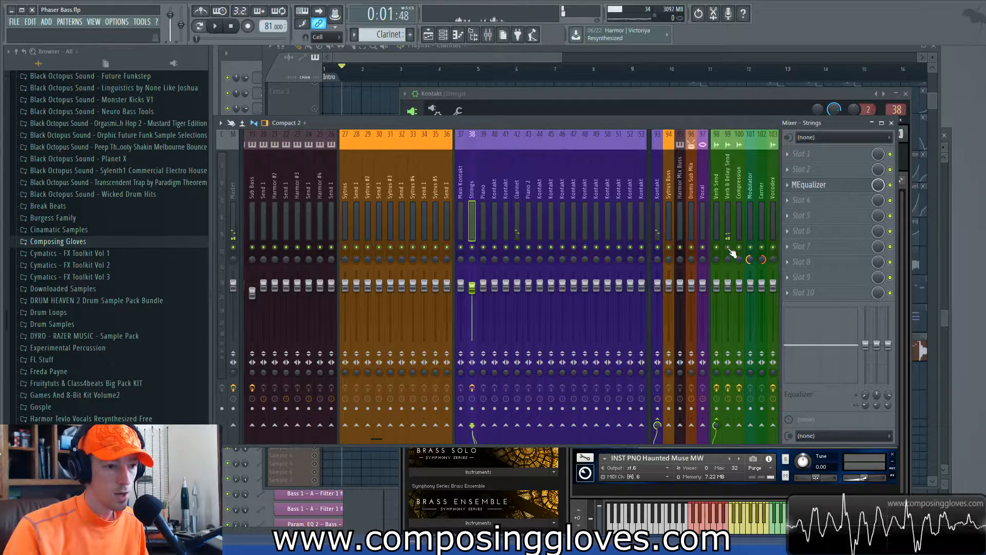
left_click(716, 486)
left_click(657, 408)
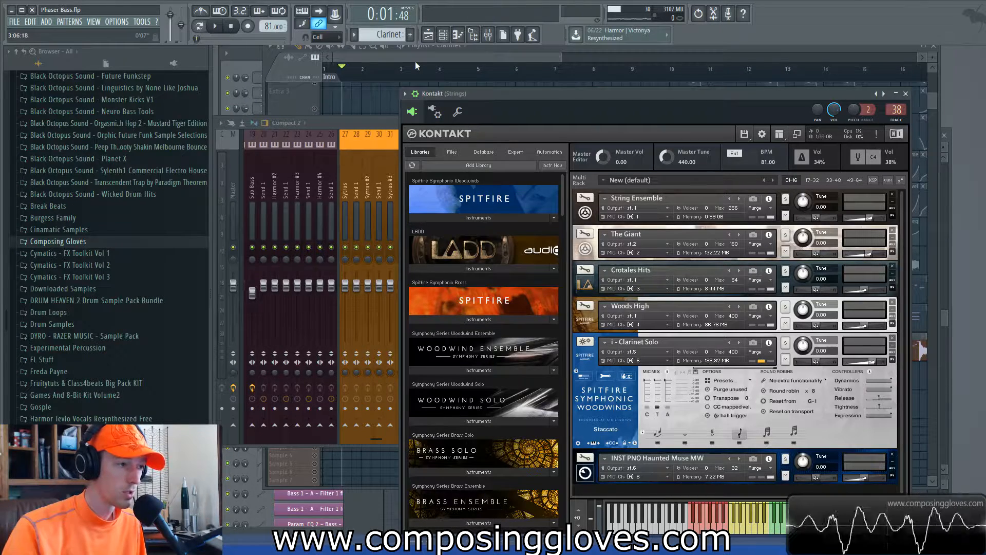
Set the Kontakt clarinet to Legato and select the second articulation in the i - Clarinet Solo channel's own controls.
left_click(658, 432)
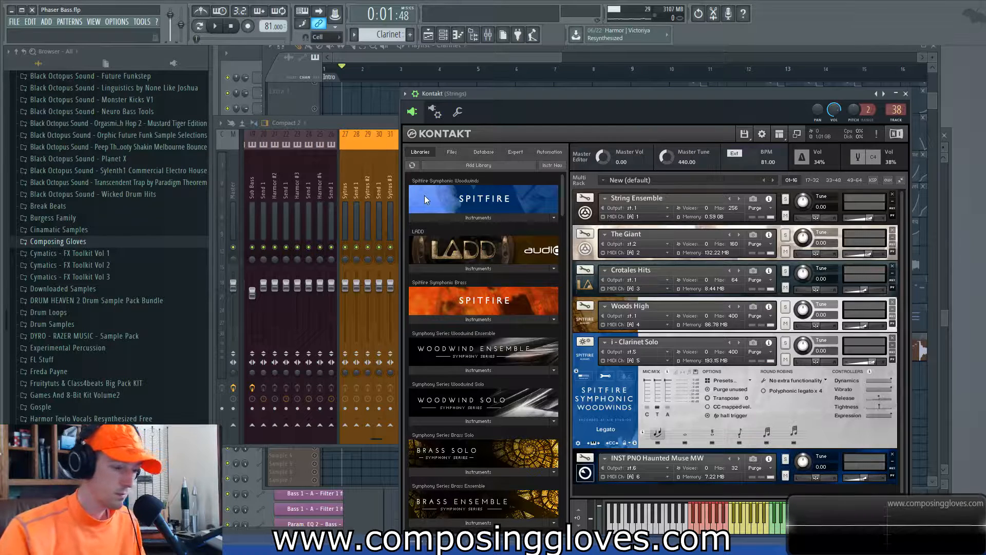
key("F6")
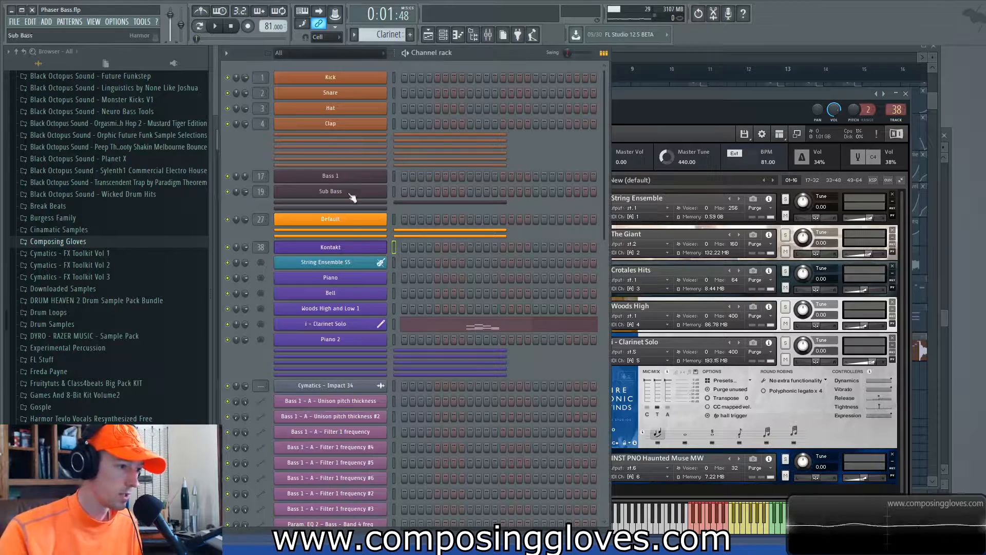
left_click(359, 324)
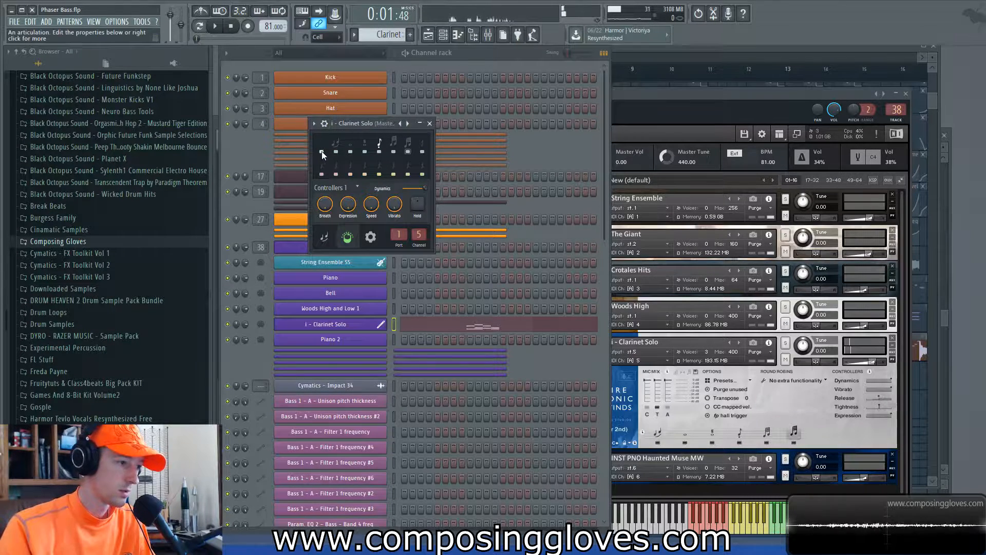
left_click(337, 151)
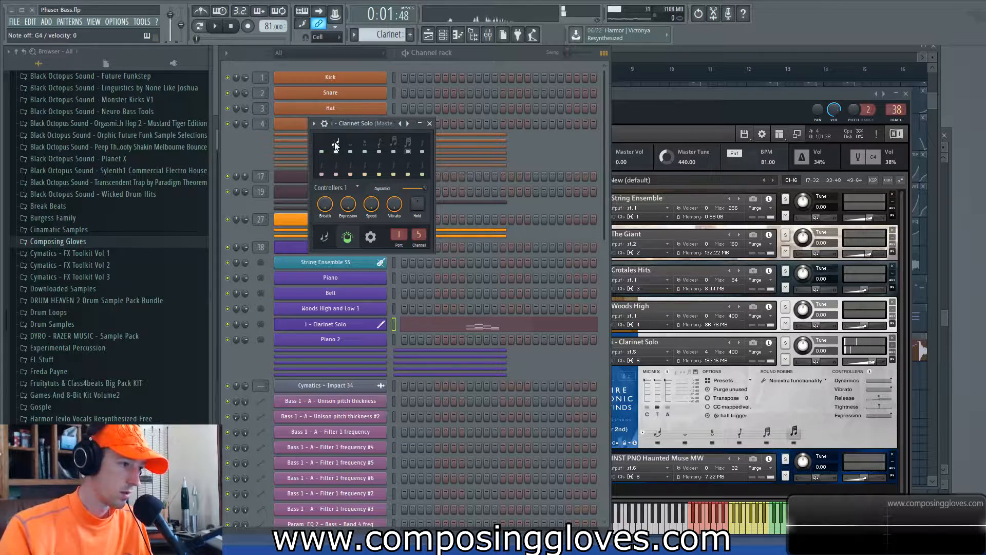
Try a D6 note in bar 1 of the i - Clarinet Solo piano roll and return to the channel's articulation controls.
left_click(406, 324)
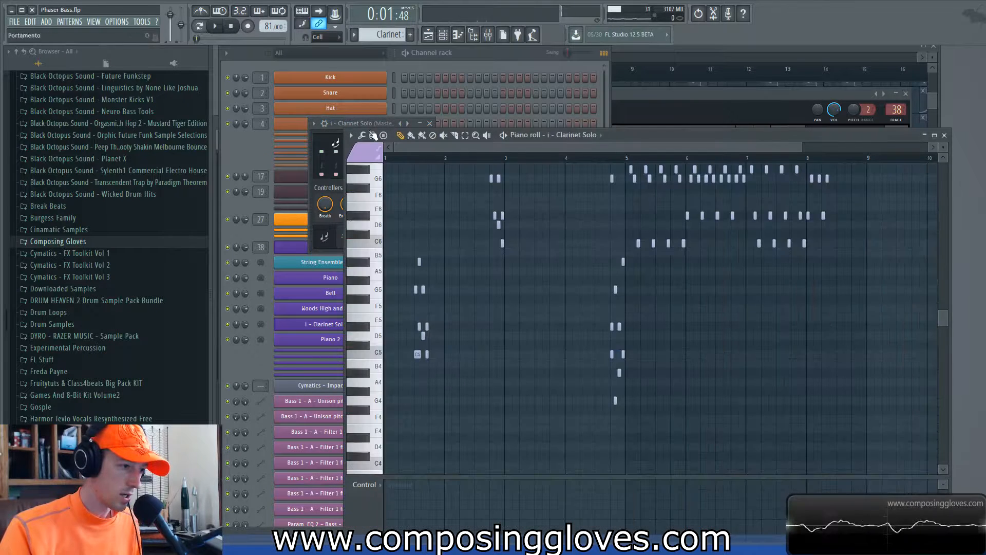
left_click(373, 225)
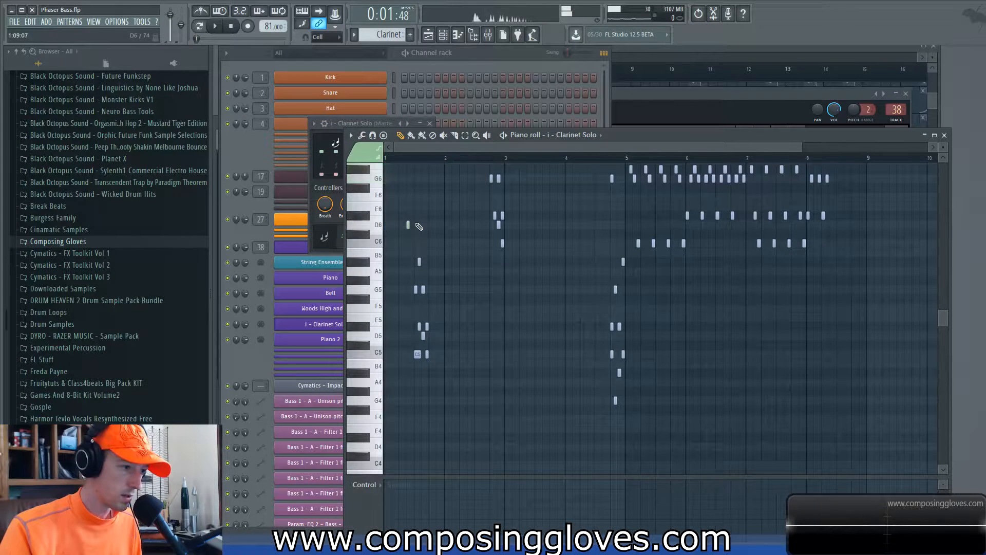
left_click(380, 230)
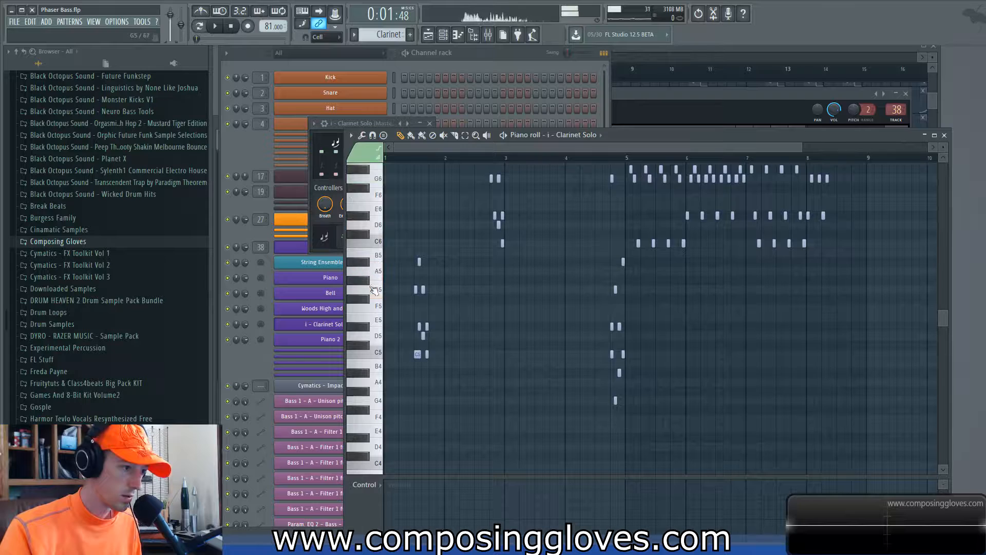
left_click(252, 152)
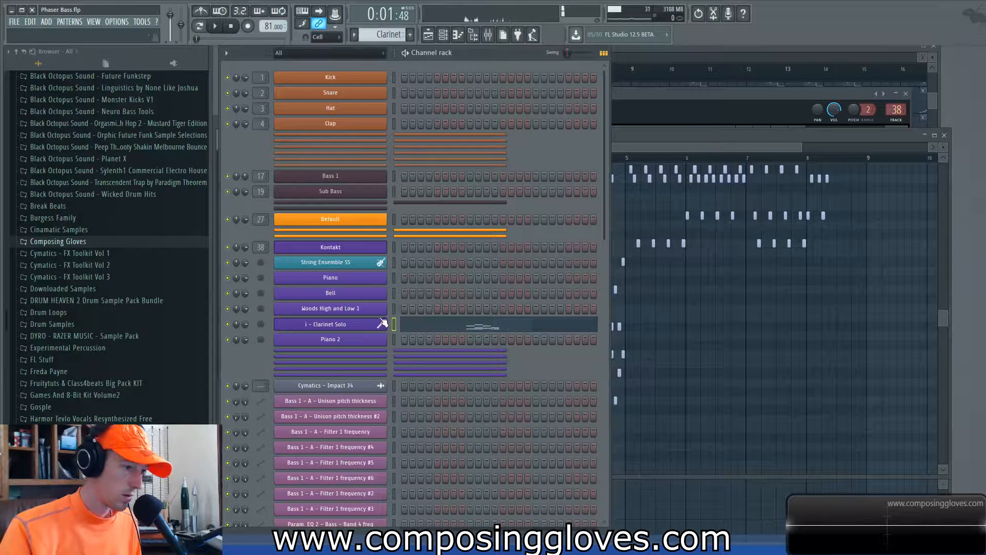
left_click(359, 323)
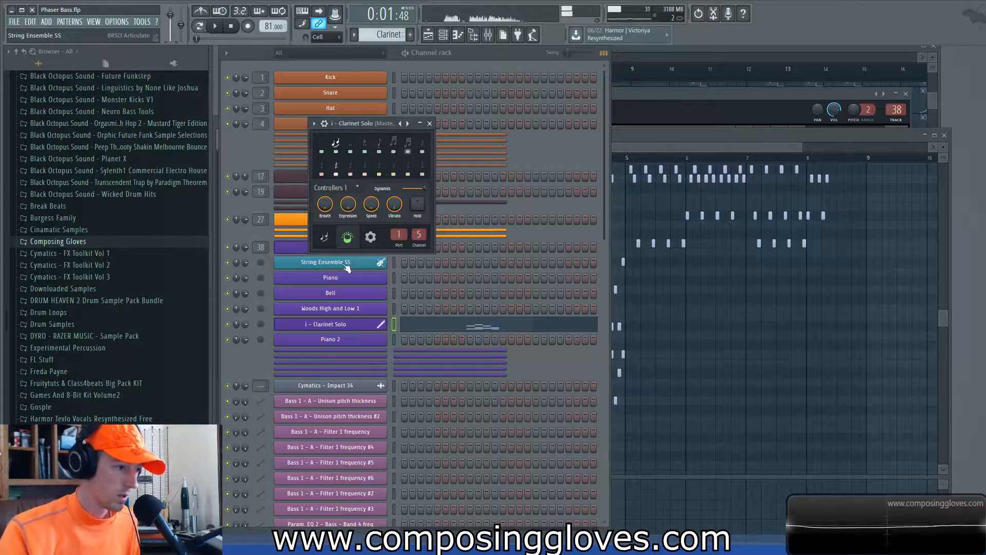
Switch i - Clarinet Solo back to Legato in the Kontakt window and show the channel's articulation controls again.
left_click(290, 250)
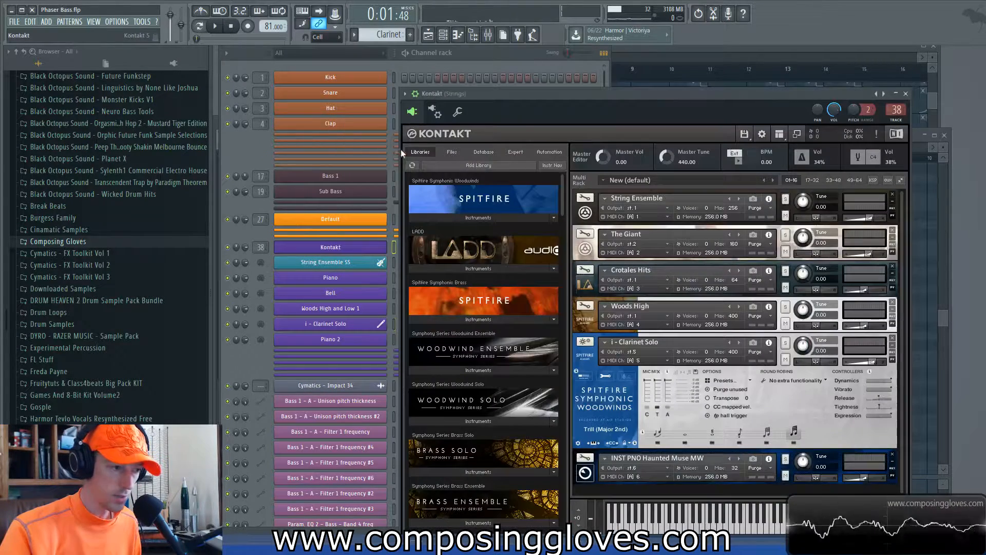
left_click_drag(680, 93, 674, 74)
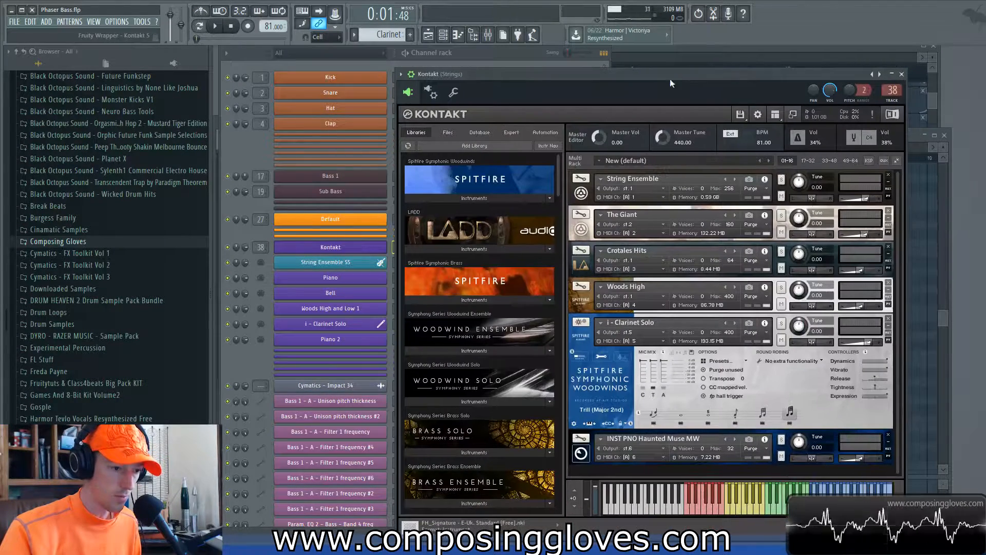
left_click(658, 417)
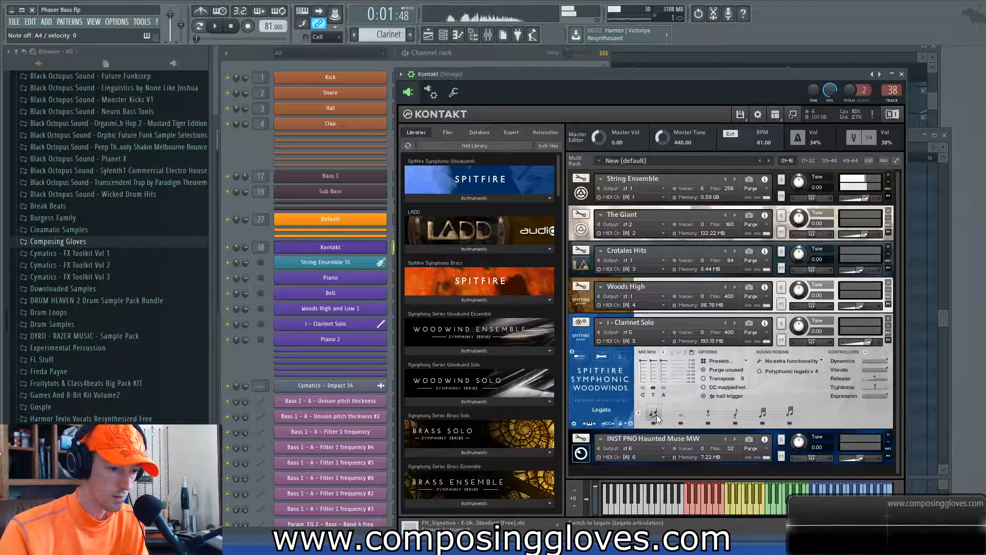
left_click(360, 327)
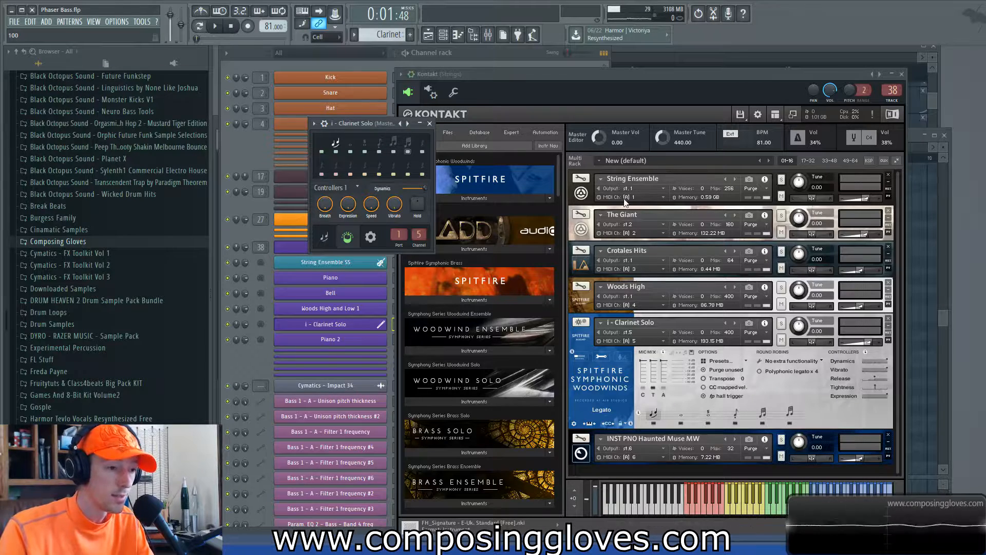
Collapse i - Clarinet Solo in the Kontakt rack and close the Kontakt window.
left_click(582, 342)
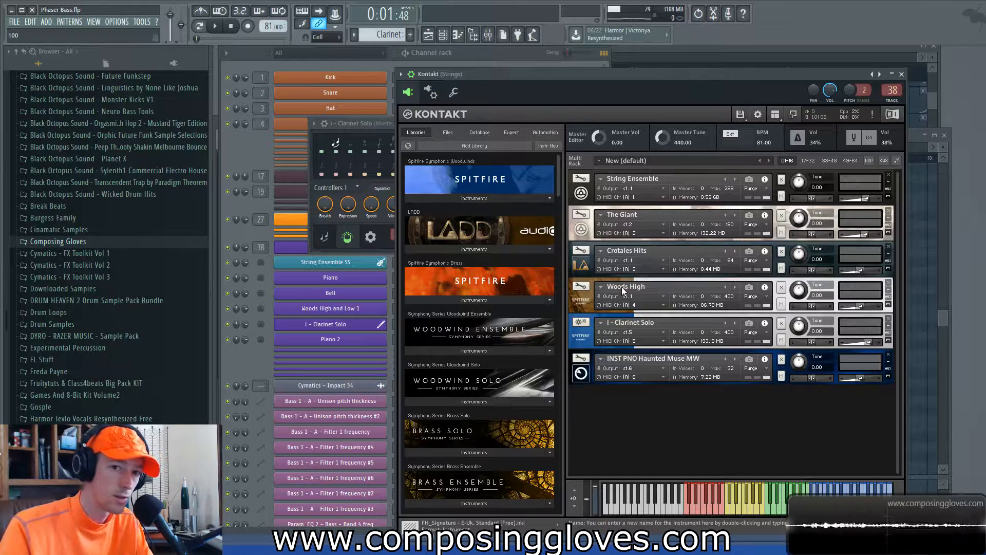
left_click_drag(811, 75, 718, 54)
left_click(806, 54)
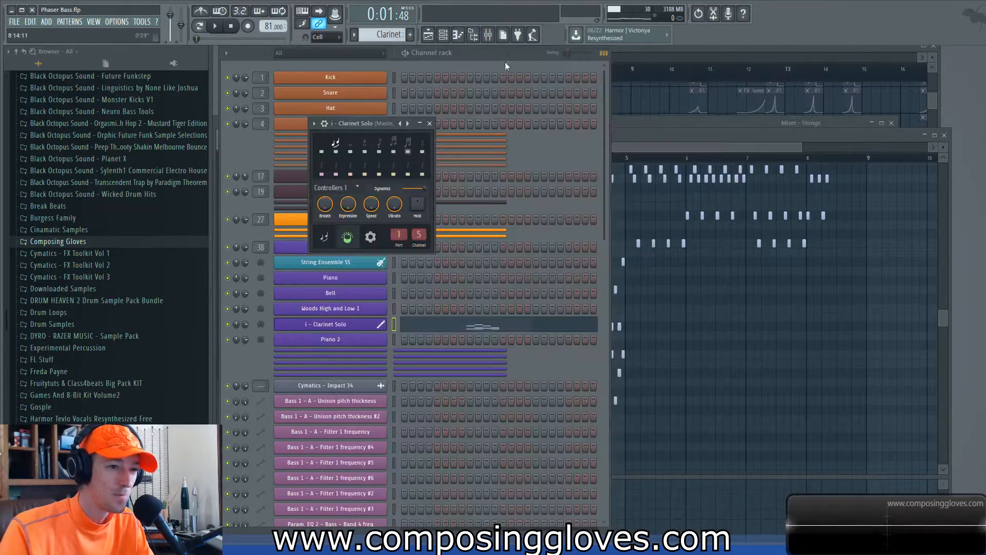
Look over the whole arrangement in the playlist and review the instruments loaded in Kontakt.
left_click(628, 54)
left_click_drag(553, 56, 547, 57)
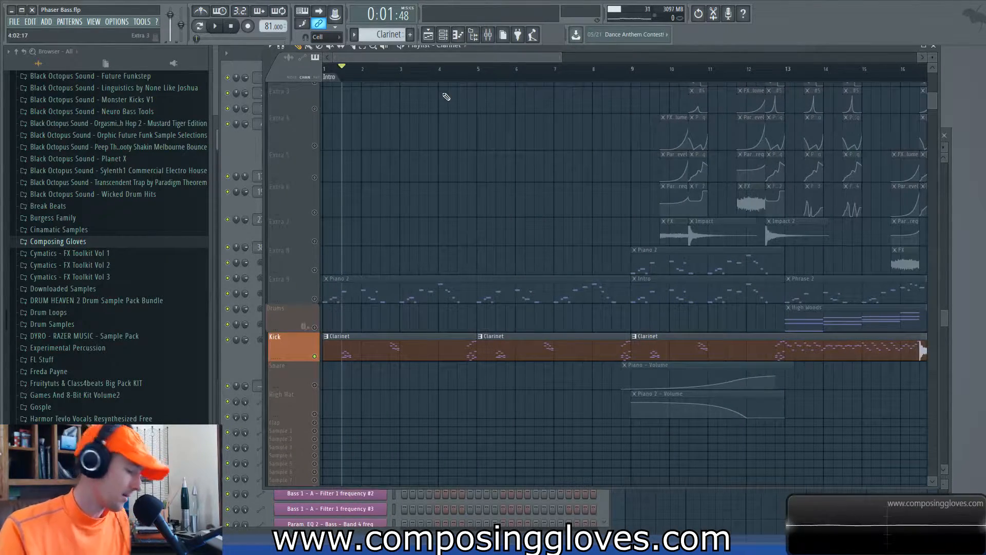
scroll(522, 165, "down", 3)
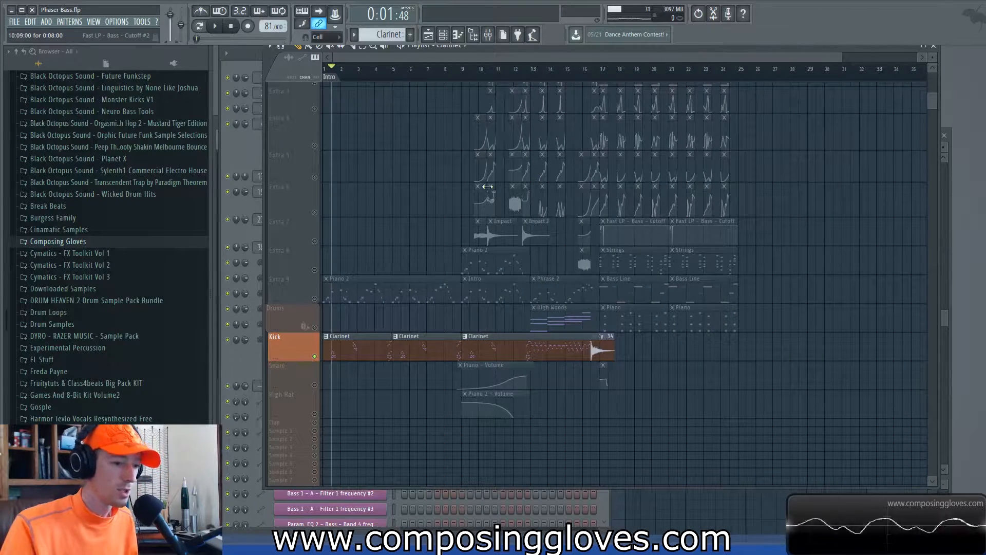
key("F6")
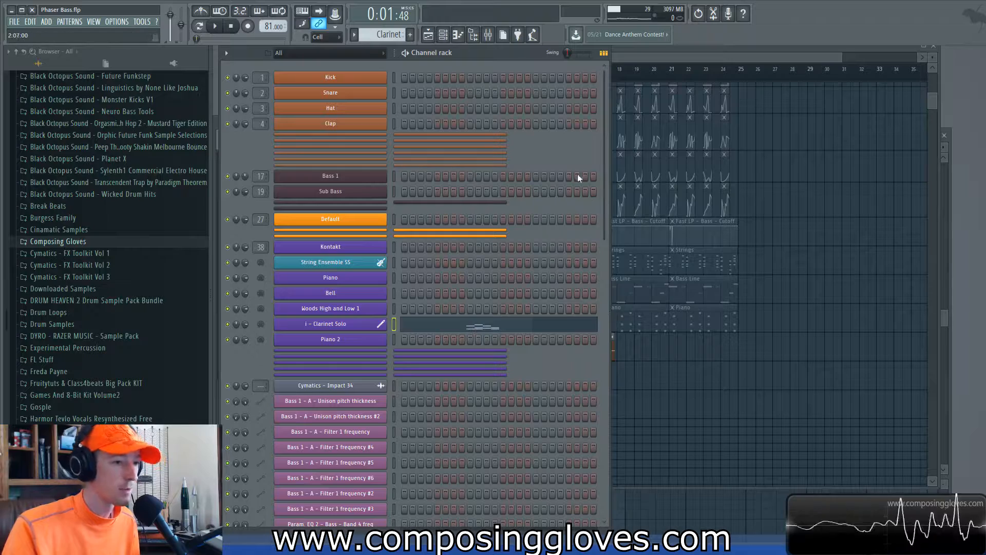
left_click(341, 246)
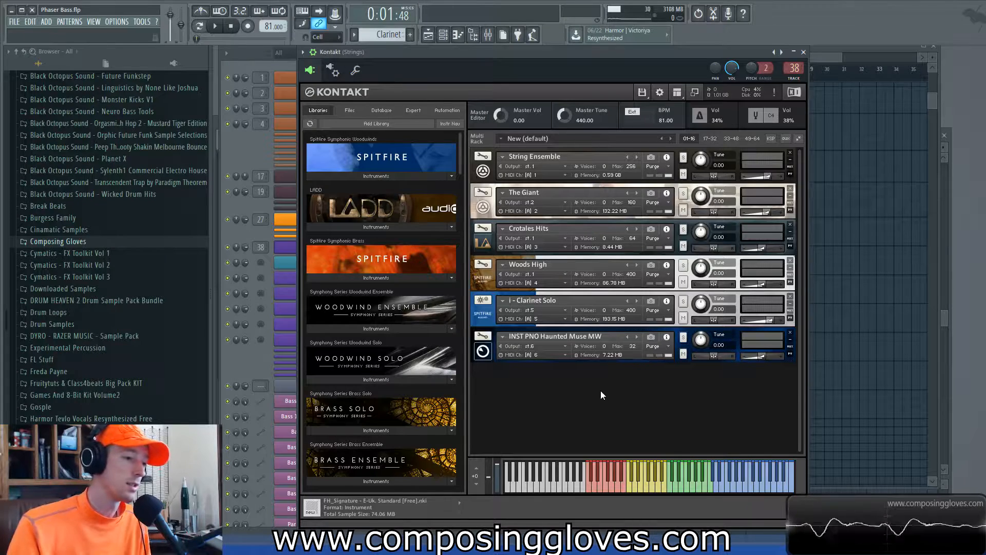
left_click(805, 52)
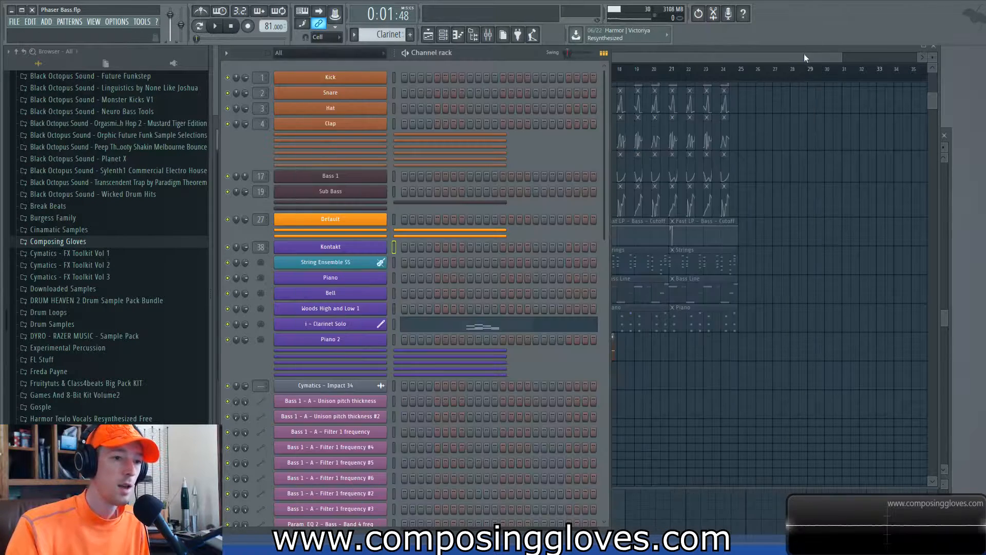
Unsolo the Kick track in the playlist and bring the channel rack back to the front.
key("F5")
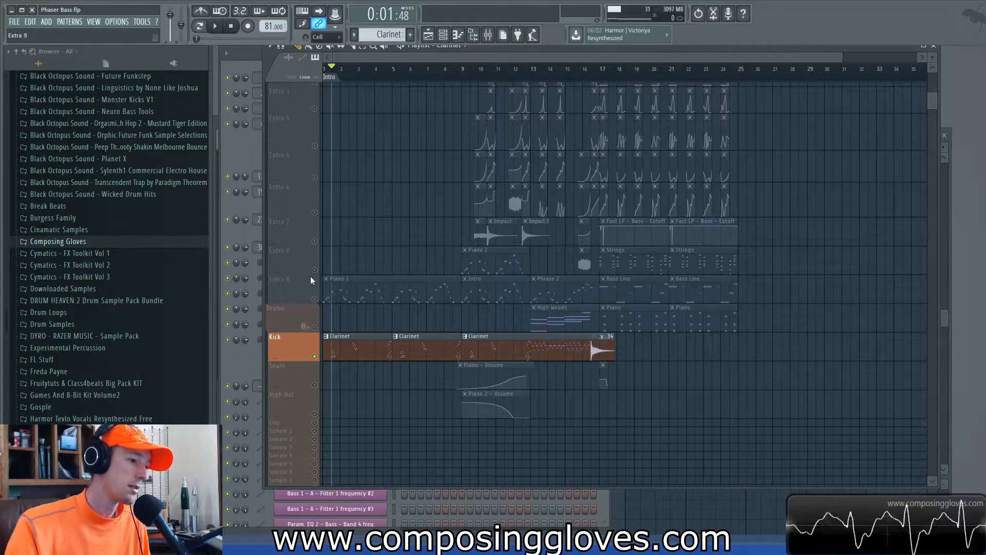
right_click(315, 356)
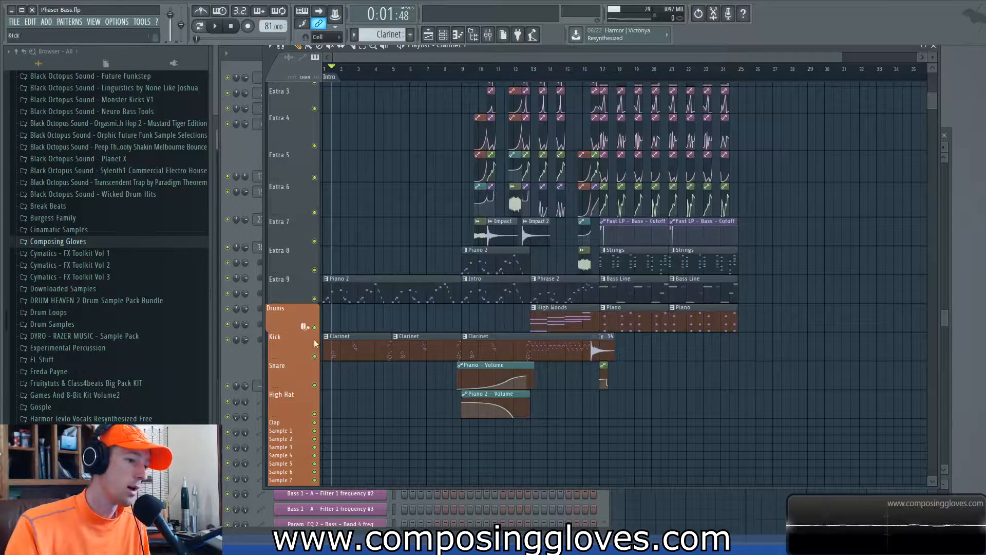
scroll(354, 220, "up", 3)
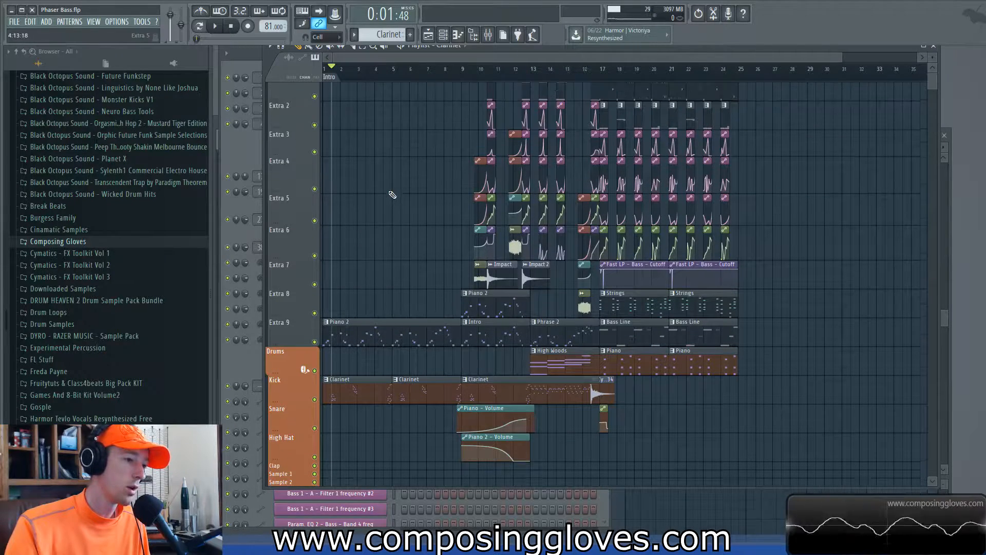
scroll(392, 195, "up", 1)
key("F6")
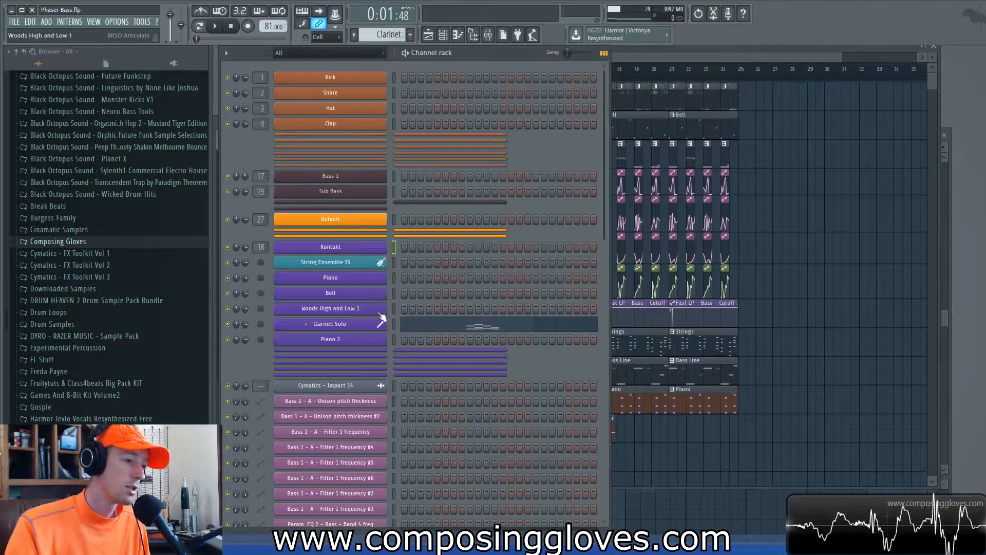
Open the Kontakt channel's plugin window and review the instruments loaded in its multi rack and the available libraries.
left_click(347, 248)
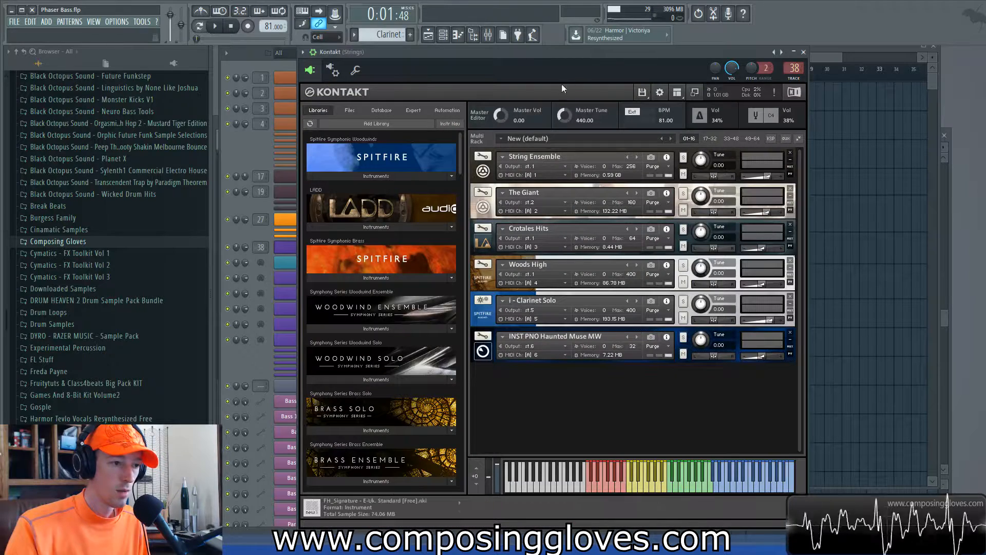
mouse_move(584, 50)
left_mouse_down()
mouse_move(592, 45)
mouse_move(583, 53)
left_mouse_up()
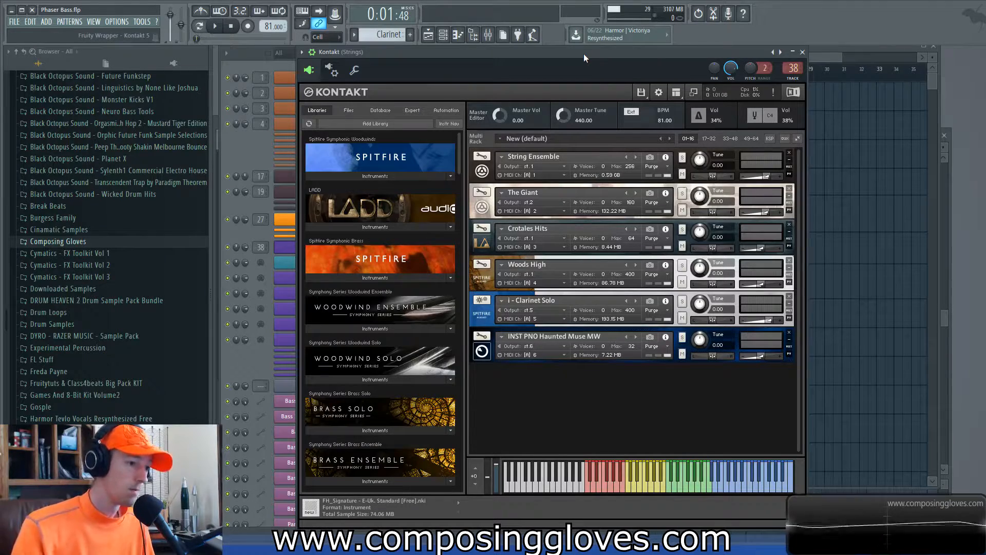
left_click_drag(457, 159, 440, 110)
left_click_drag(560, 57, 562, 51)
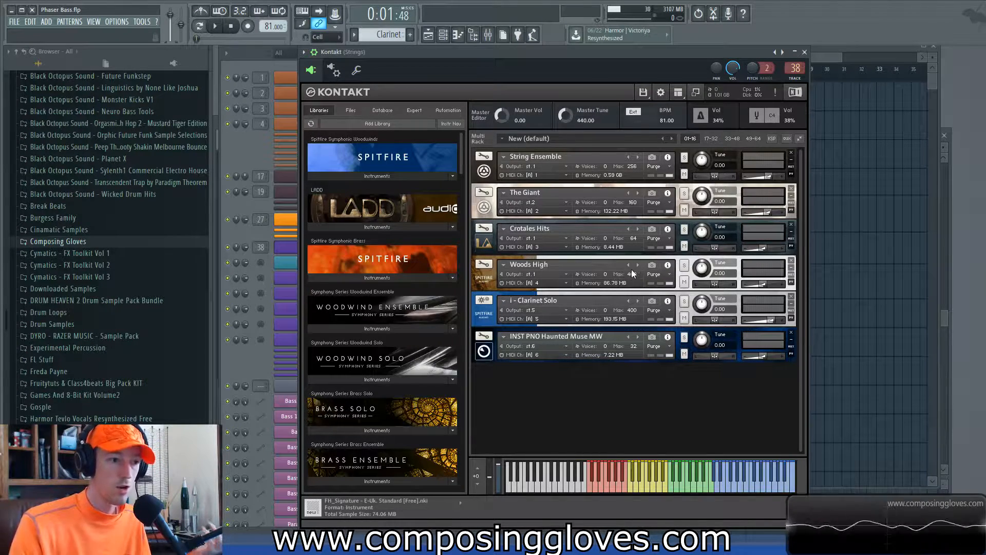
mouse_move(460, 160)
left_mouse_down()
mouse_move(458, 229)
mouse_move(454, 144)
left_mouse_up()
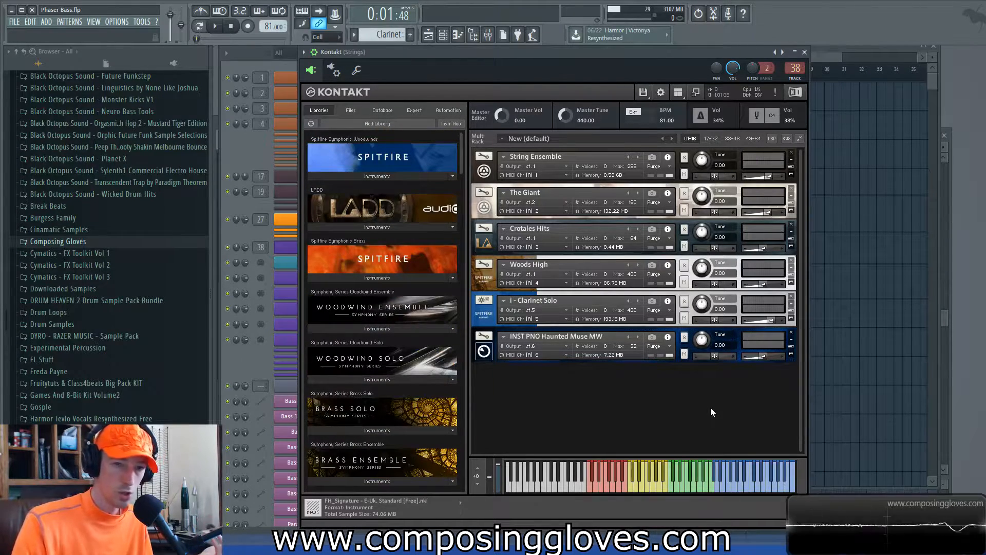
Point out the String Ensemble instrument in the Kontakt rack and bring the playlist back to the front.
left_click(482, 172)
left_click(483, 173)
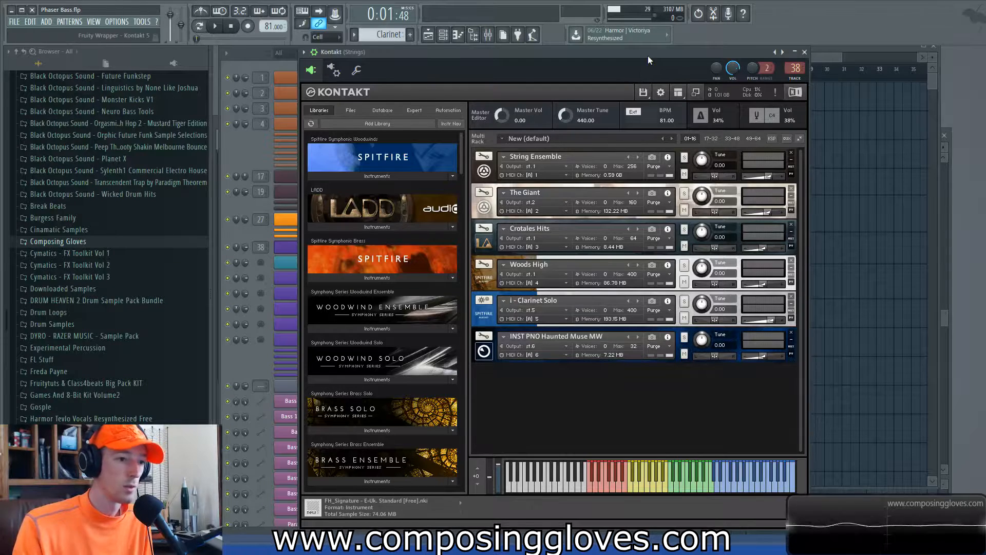
left_click_drag(648, 53, 624, 53)
left_click(824, 58)
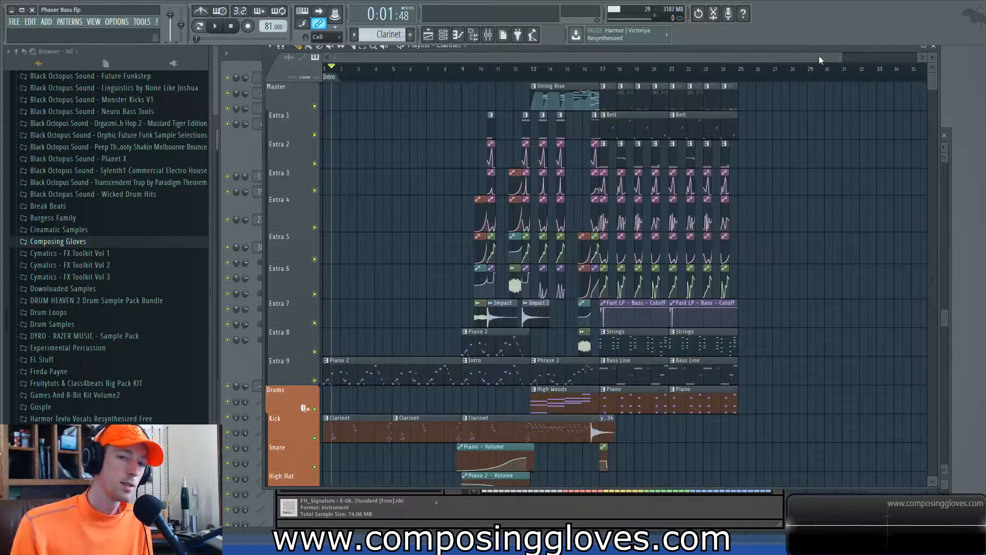